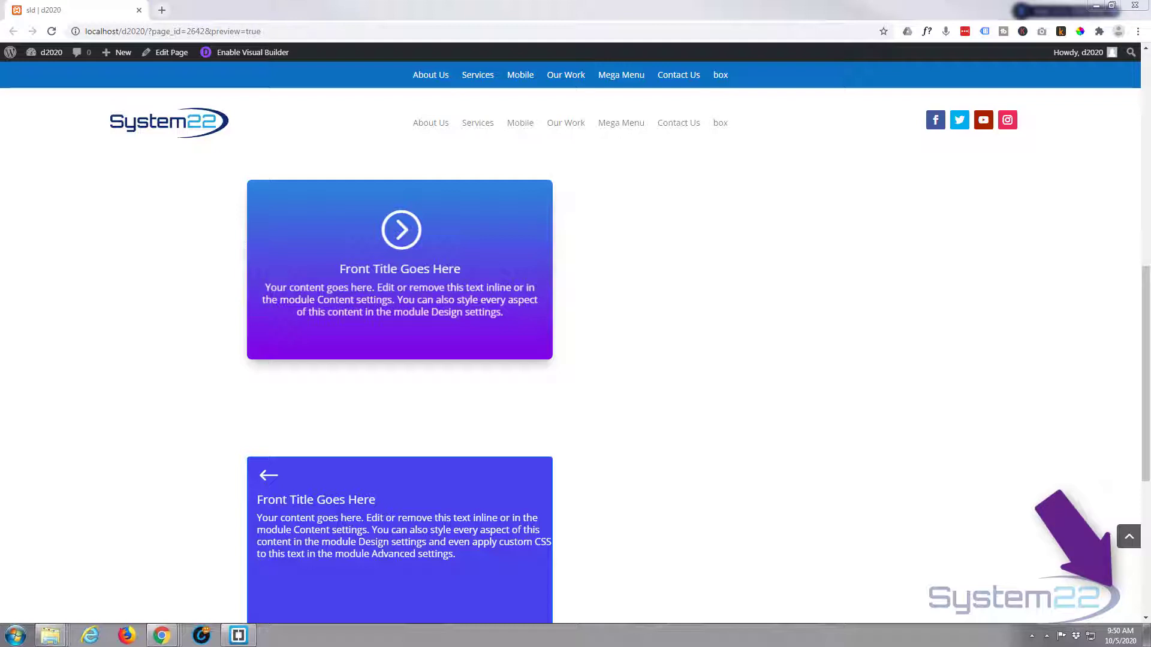
- Switch the live page into Visual Builder editing
mouse_move(458, 258)
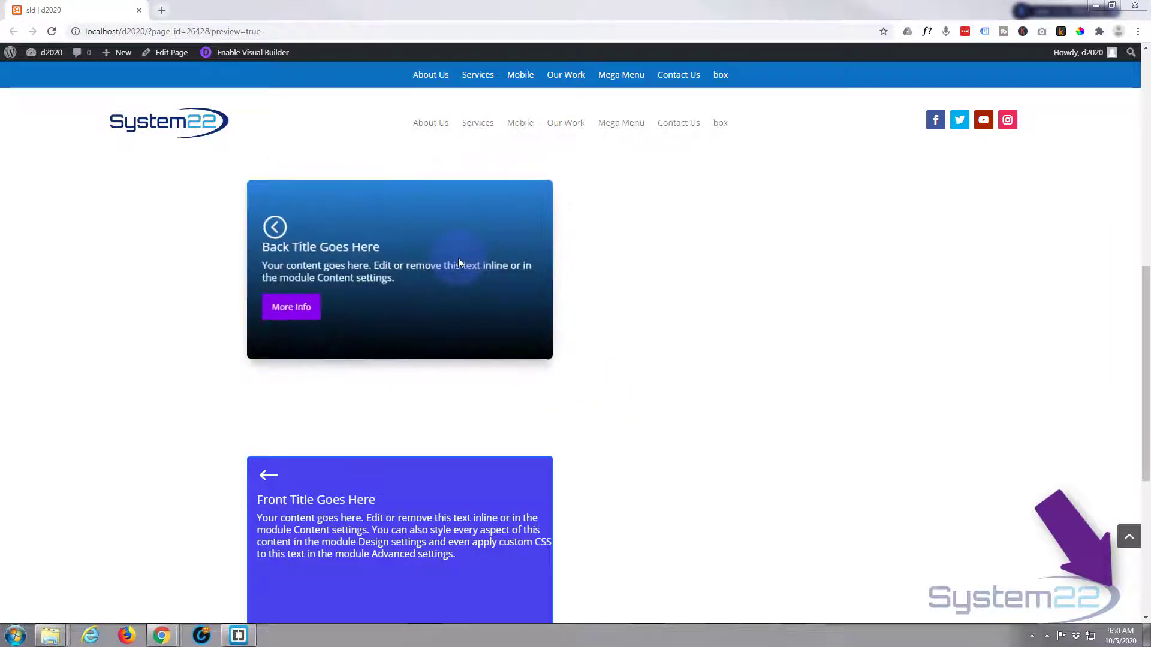
mouse_move(413, 299)
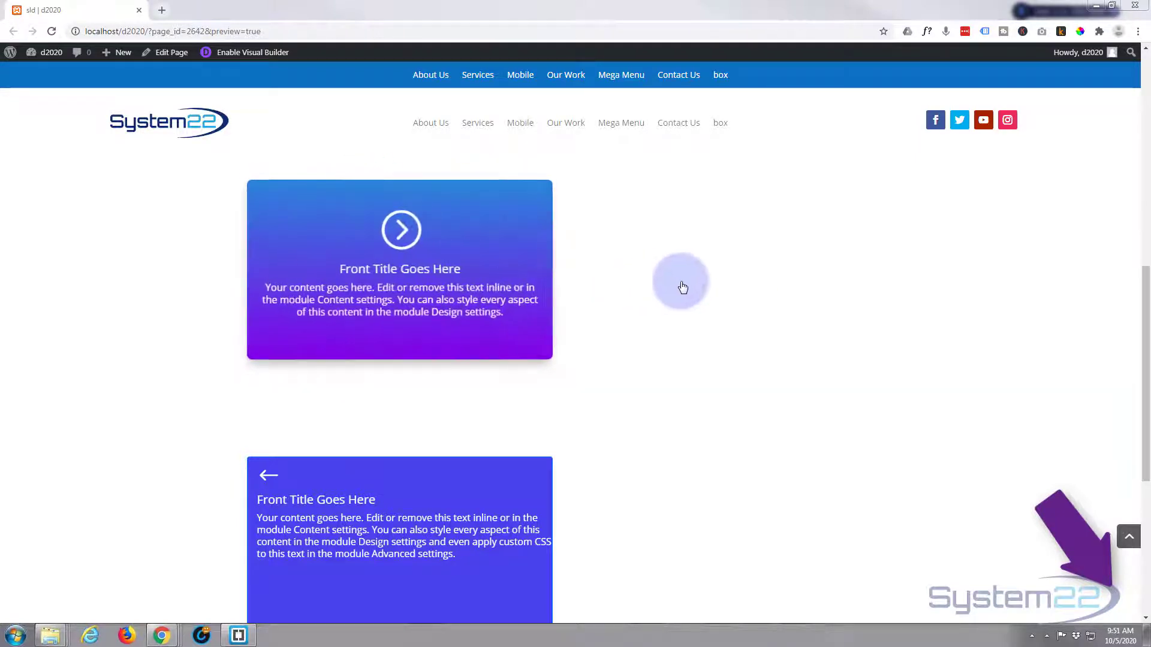
mouse_move(384, 288)
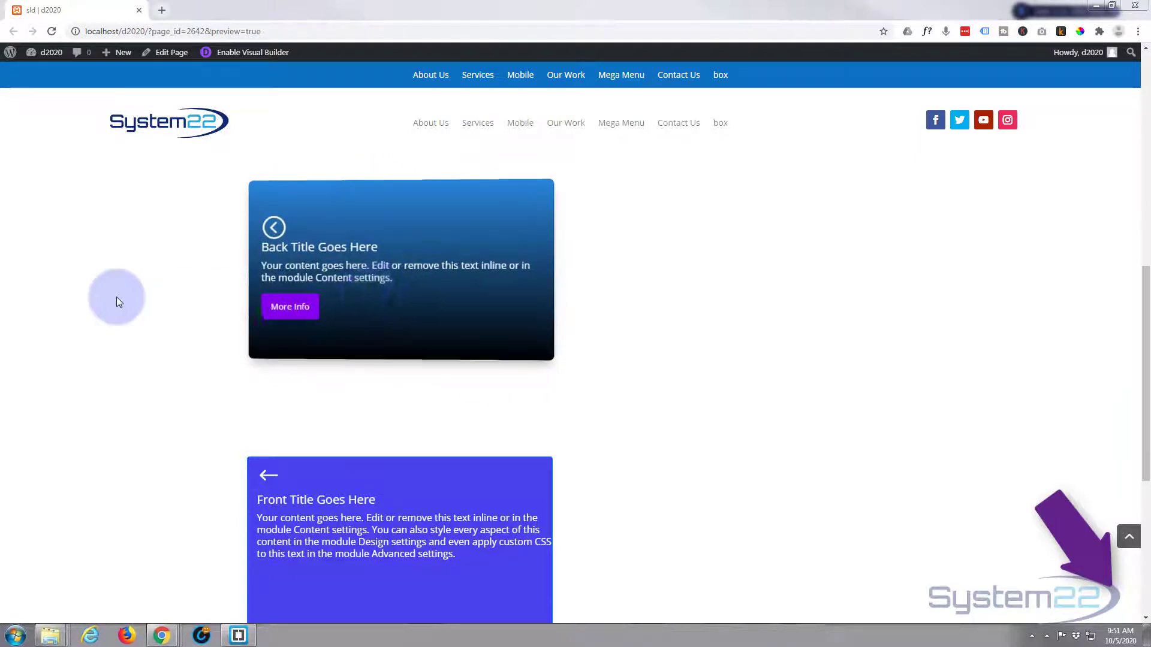
mouse_move(416, 274)
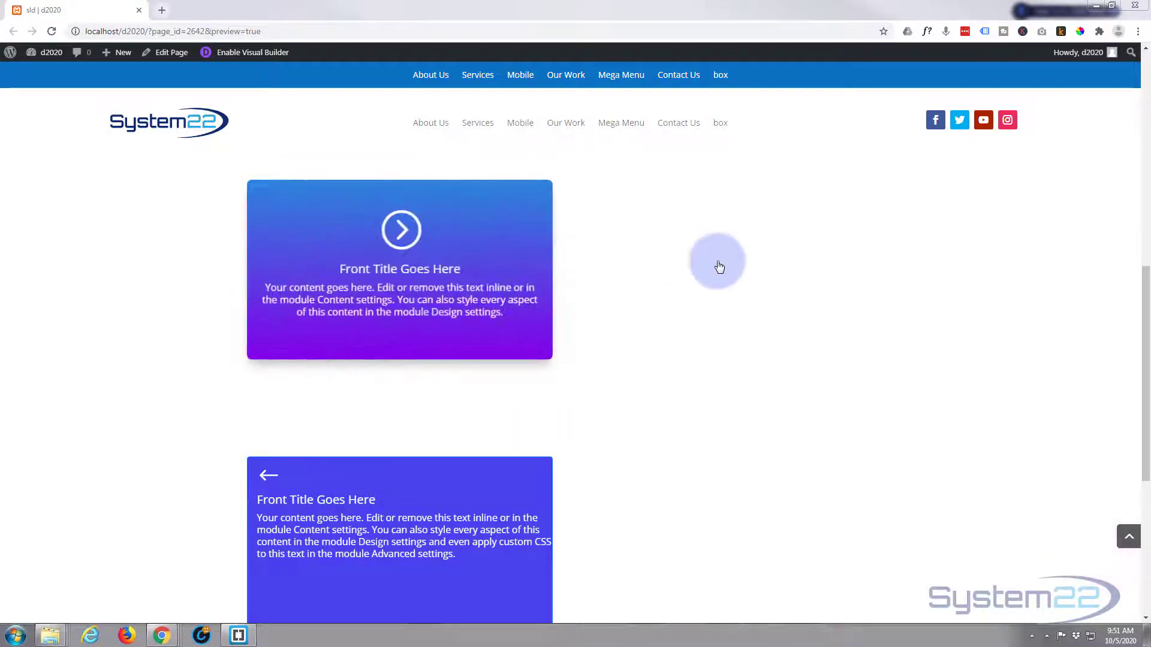
mouse_move(351, 297)
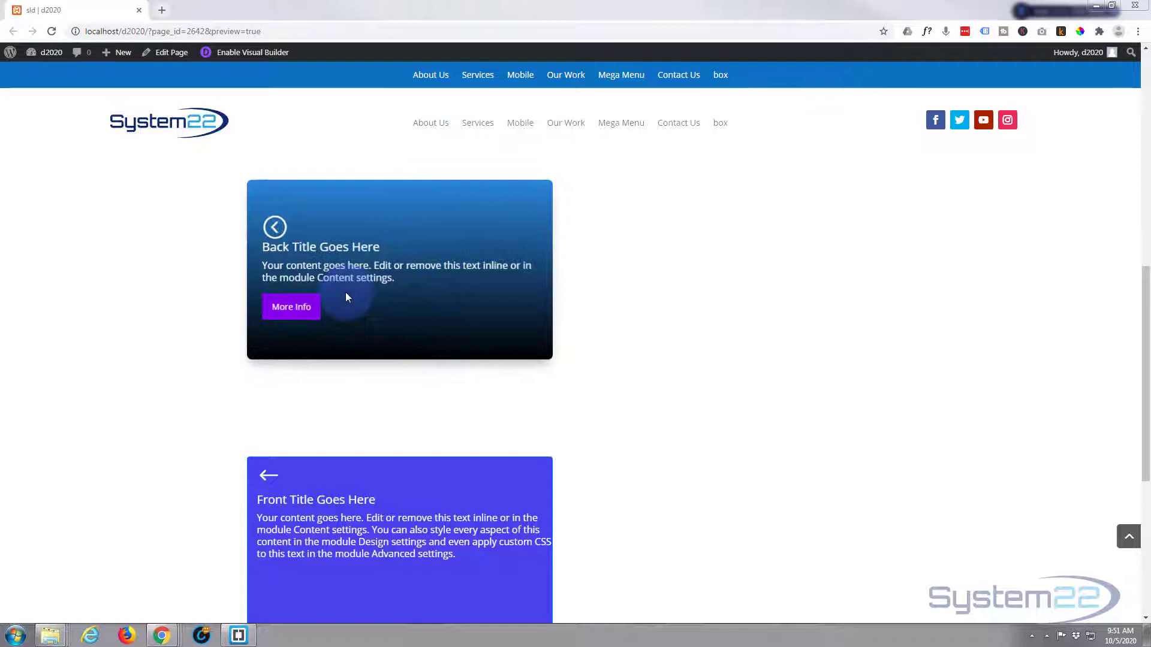
mouse_move(483, 282)
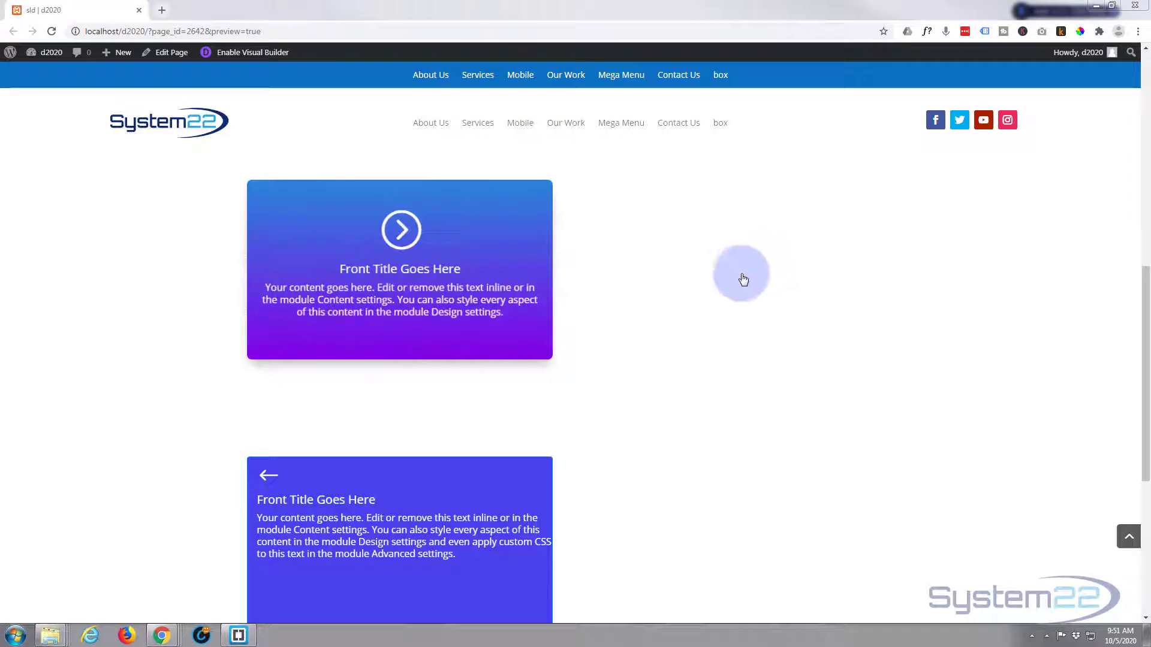
click(275, 53)
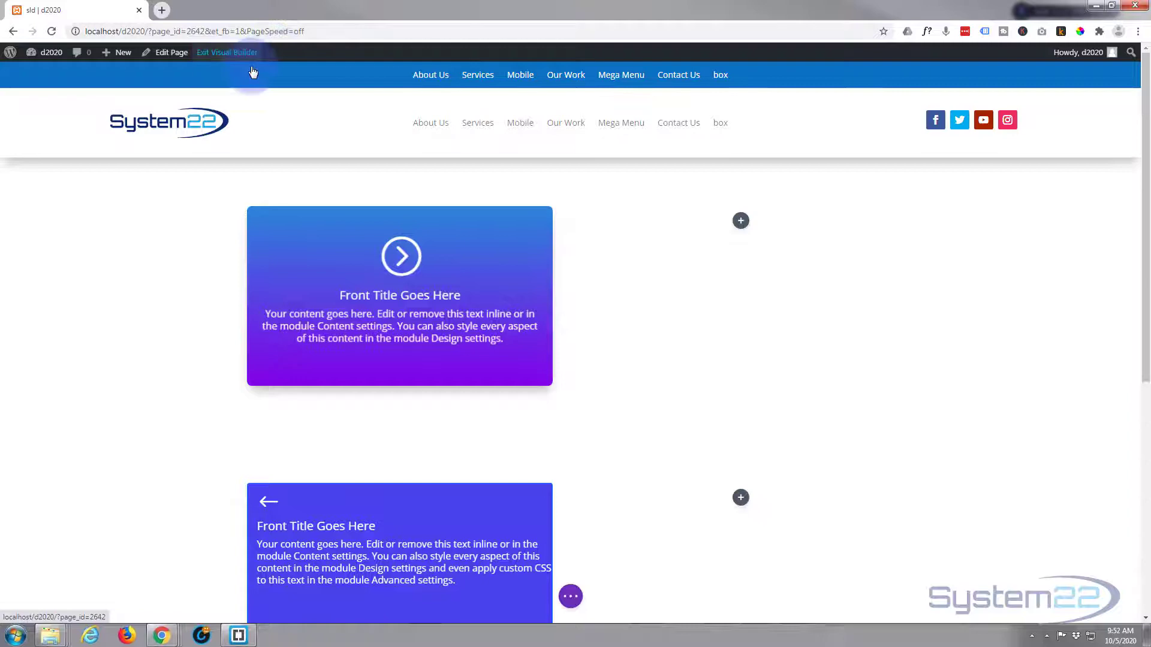
- Insert a Next 3D Flip Box module into the empty column beside the gradient flip card
click(734, 252)
click(741, 221)
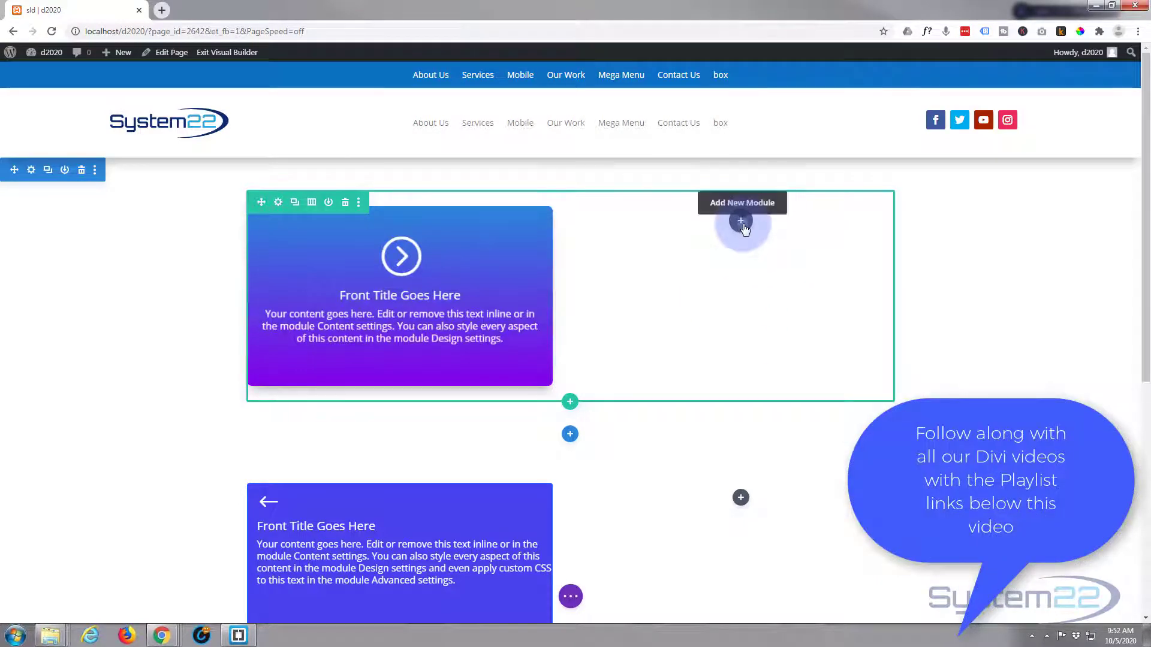
click(741, 221)
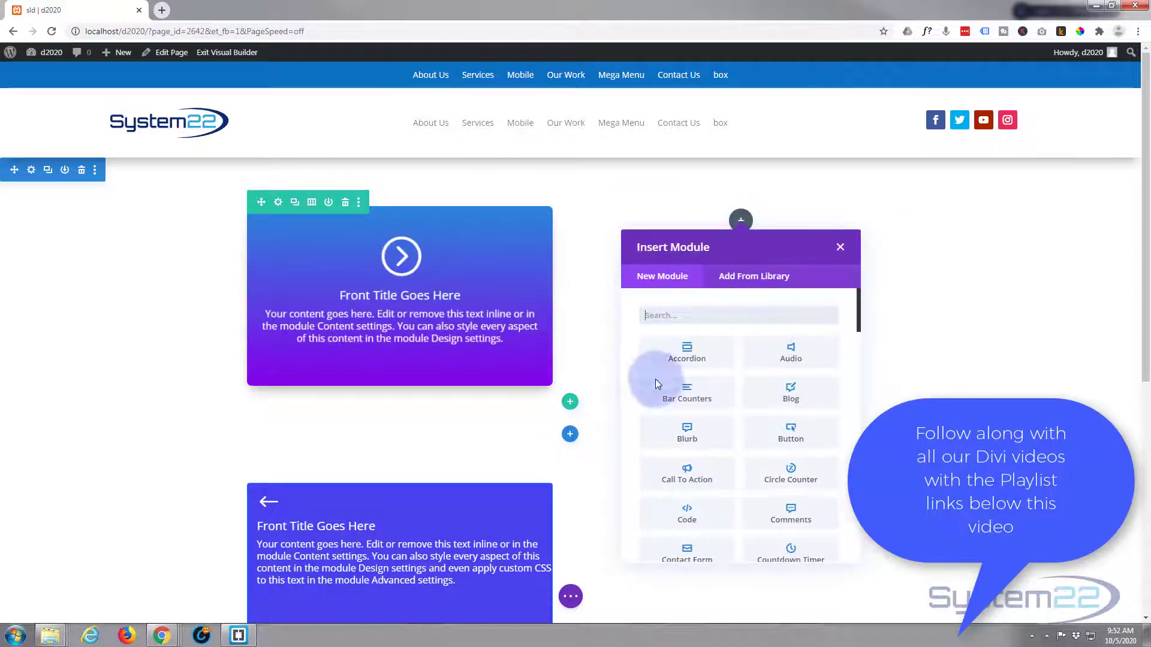
scroll(698, 376, down, 1)
scroll(699, 375, down, 3)
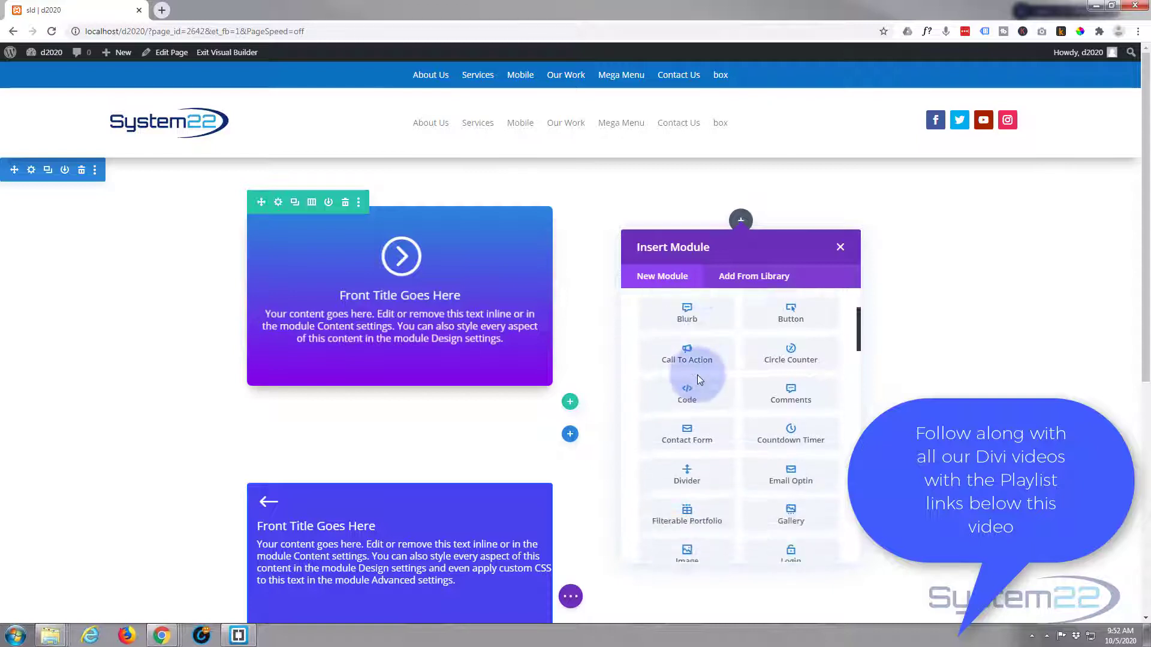
scroll(697, 375, down, 2)
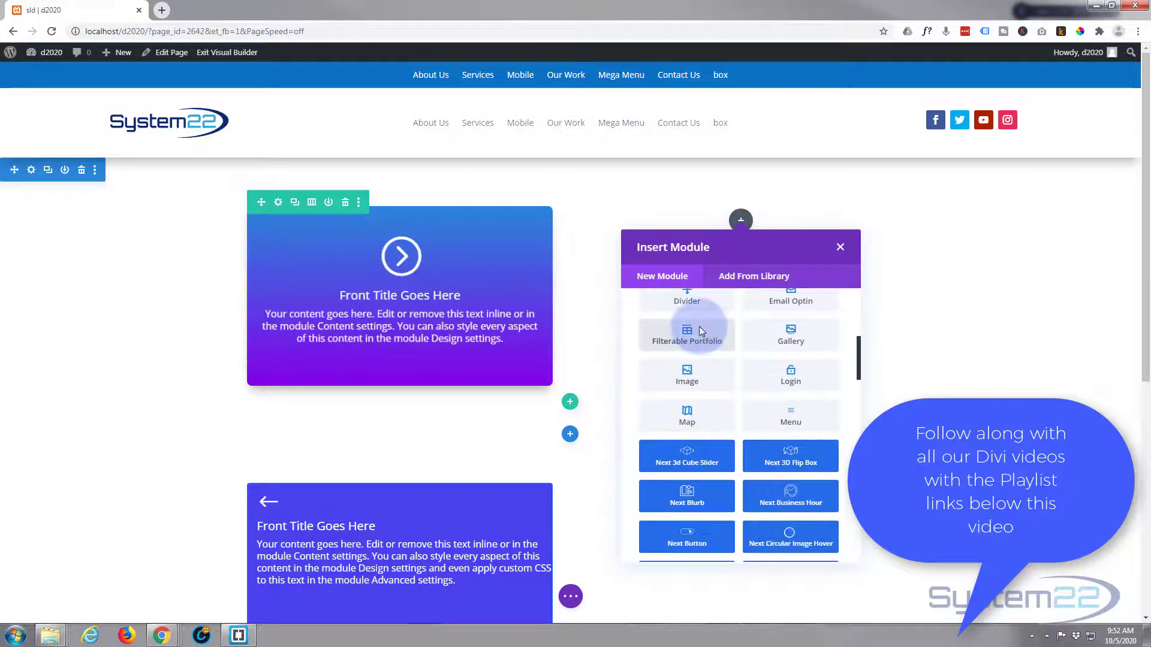
scroll(689, 330, down, 1)
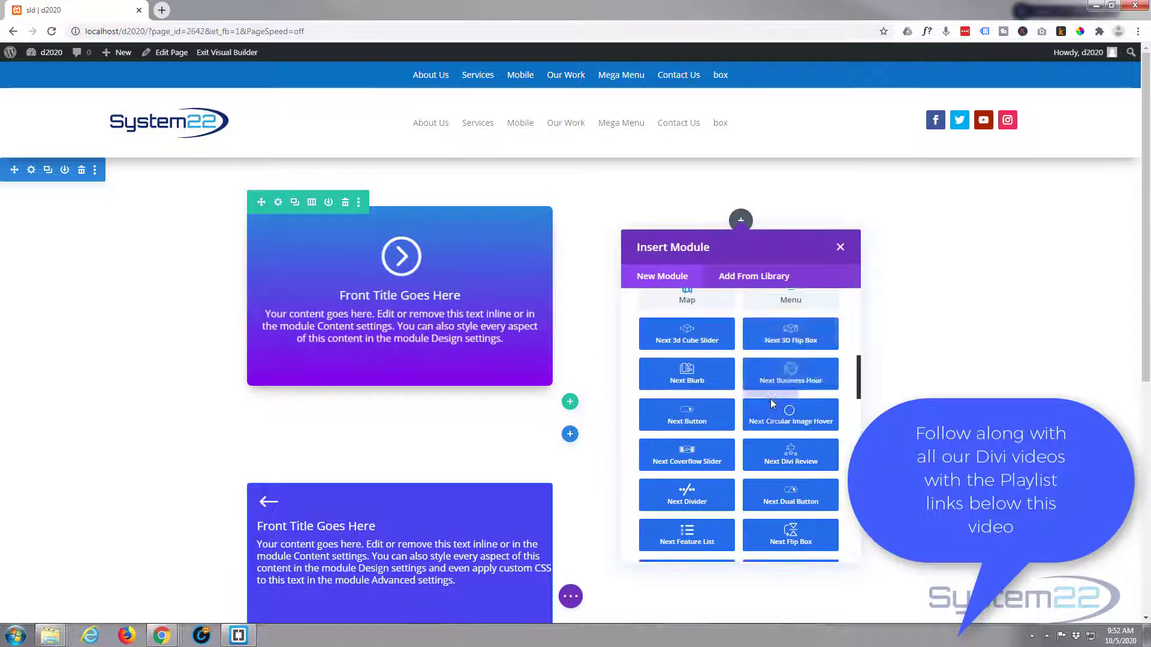
scroll(770, 397, down, 3)
scroll(771, 397, down, 7)
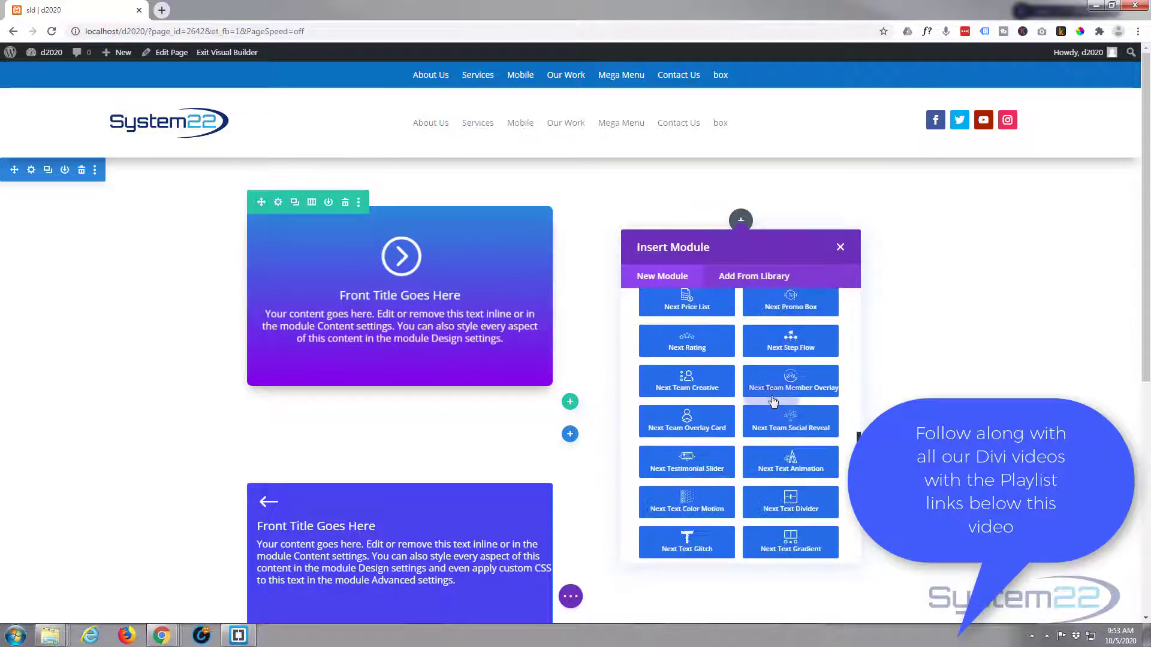
scroll(773, 400, down, 2)
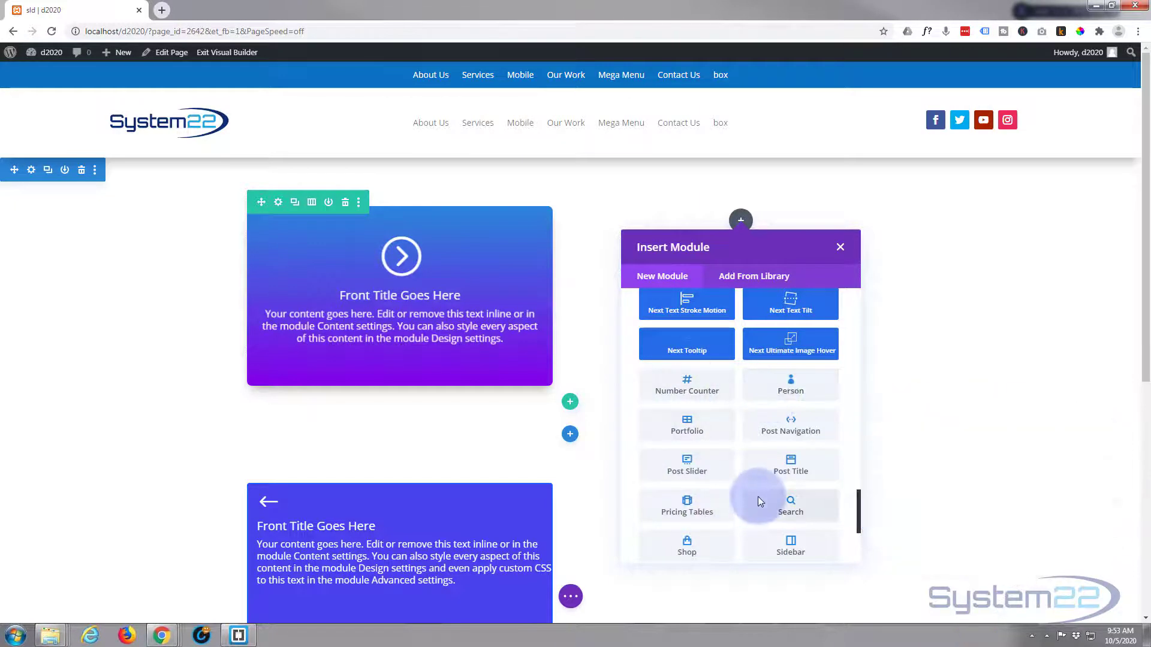
scroll(757, 496, down, 3)
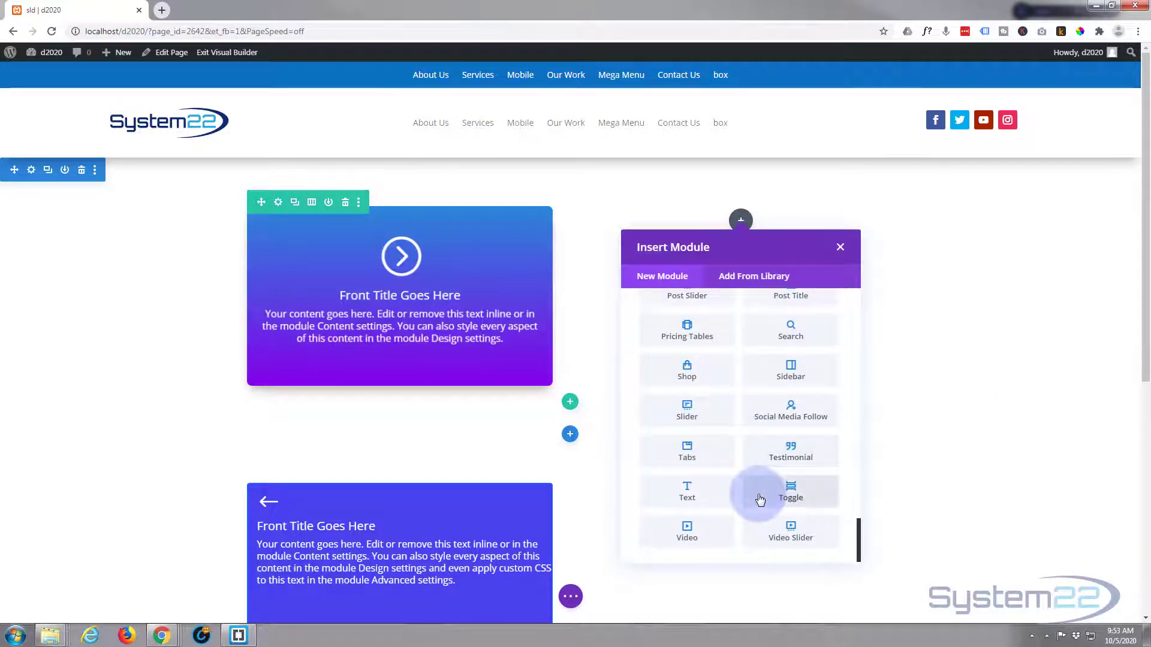
scroll(760, 499, up, 5)
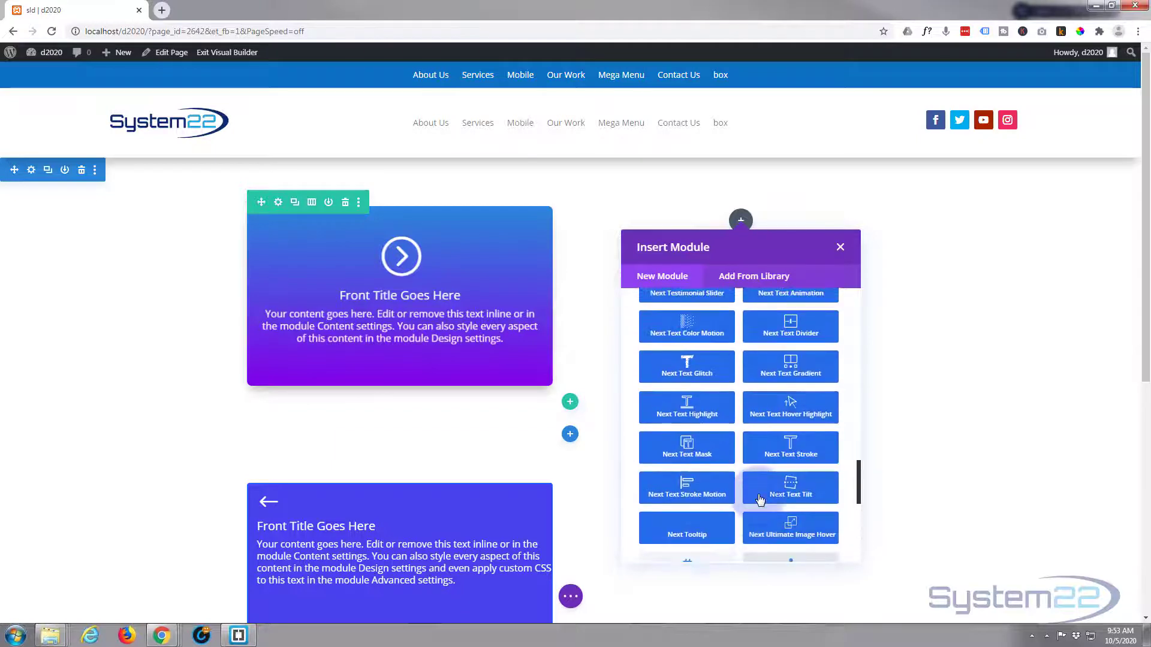
scroll(760, 499, up, 1)
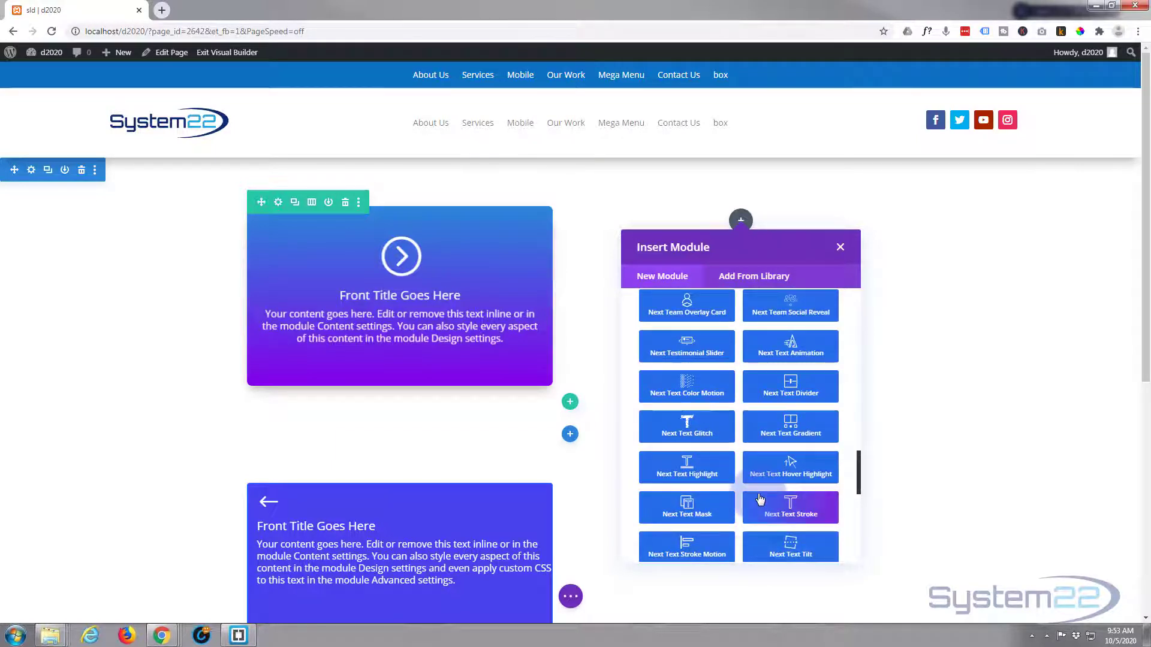
scroll(760, 499, up, 2)
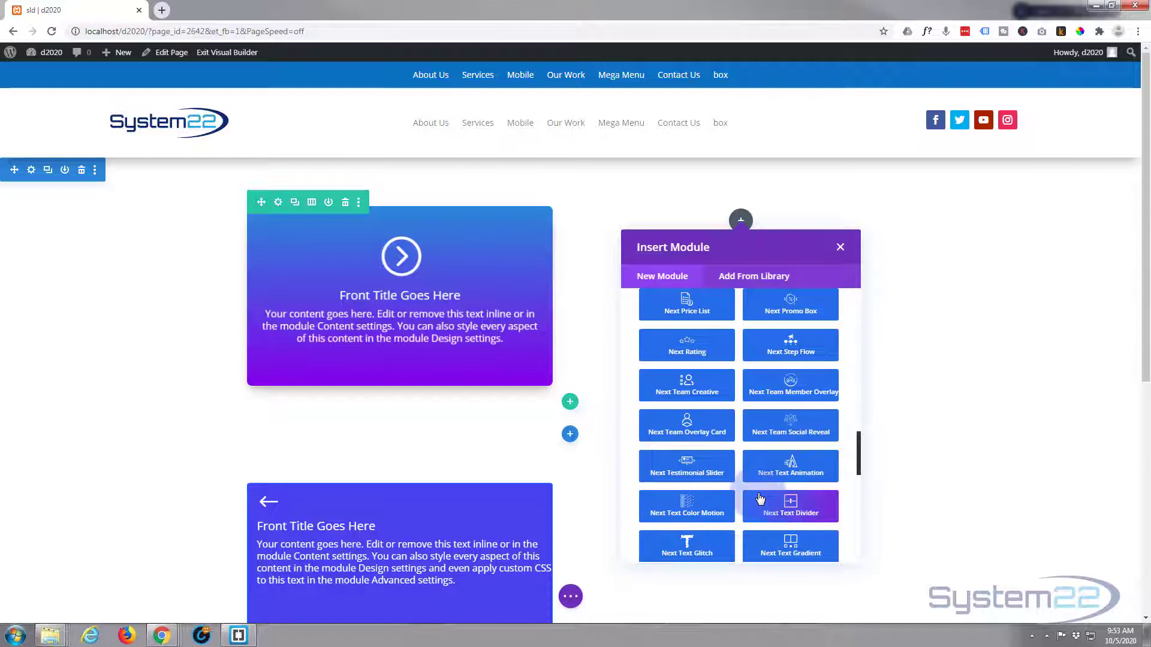
scroll(760, 500, up, 4)
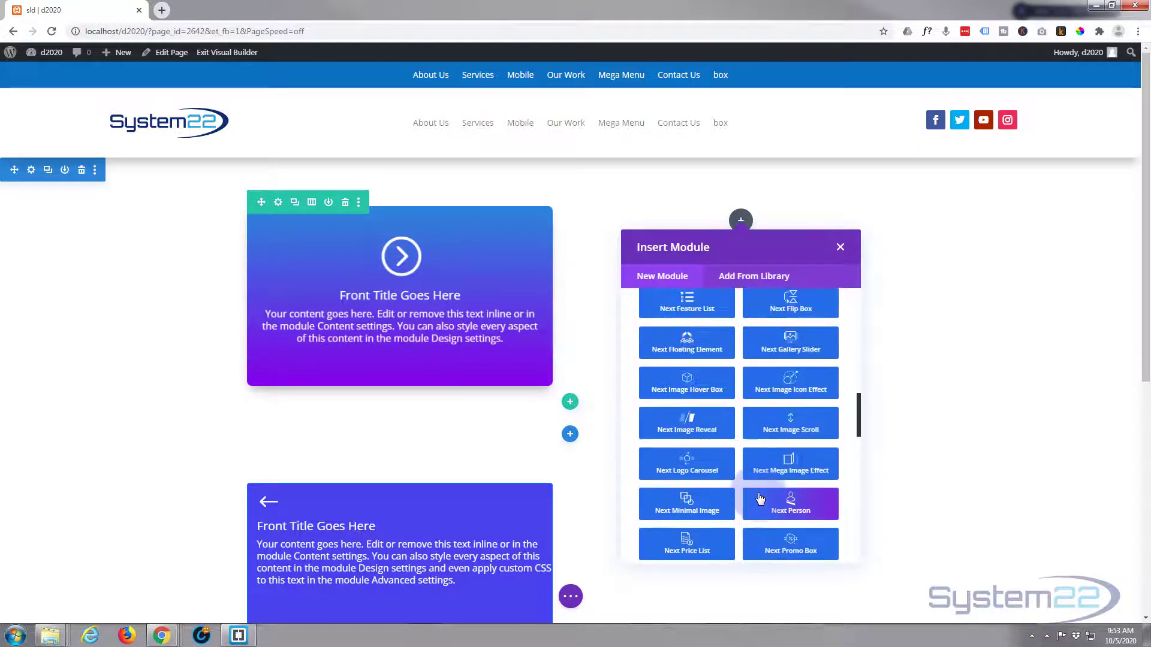
scroll(760, 500, up, 3)
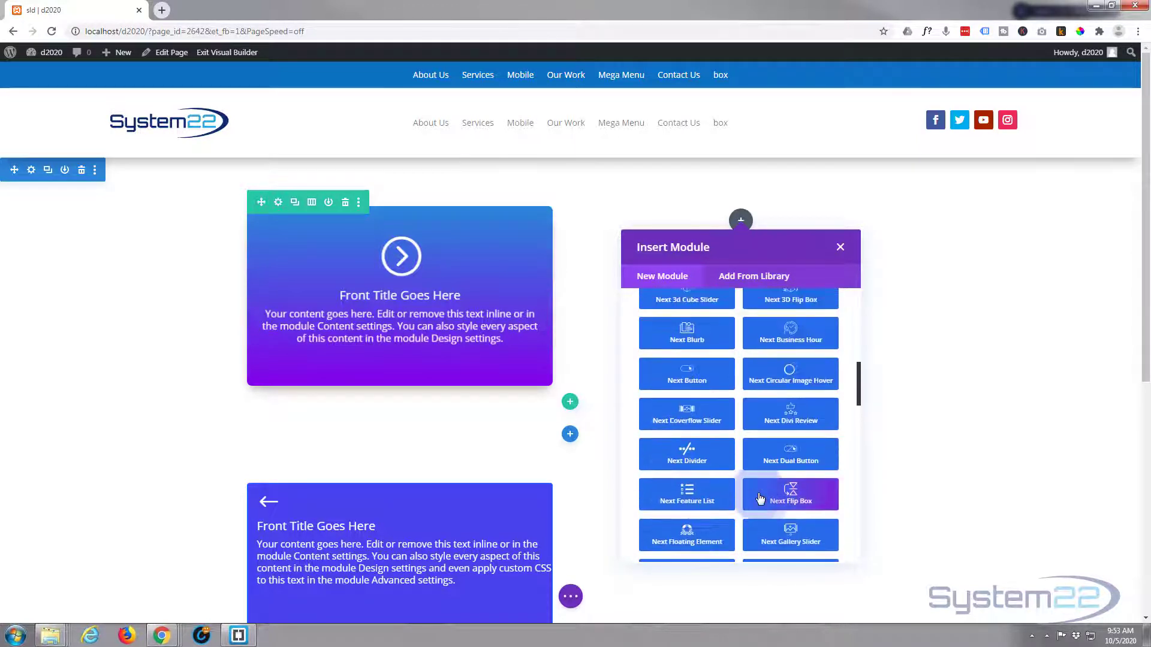
scroll(760, 499, up, 1)
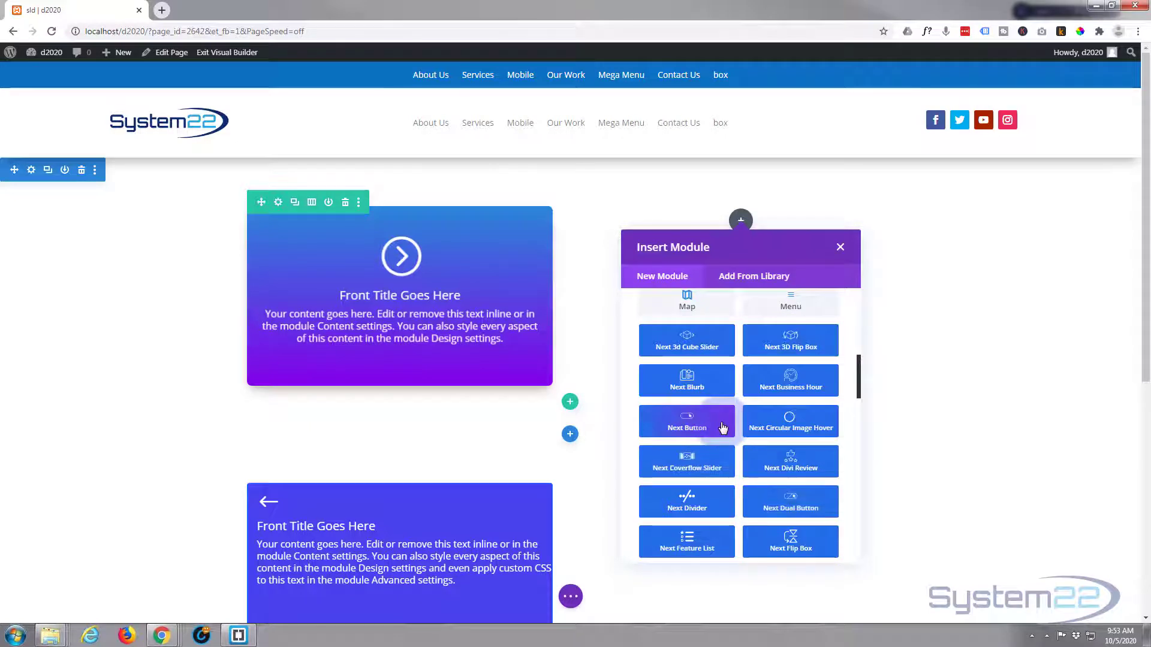
click(789, 347)
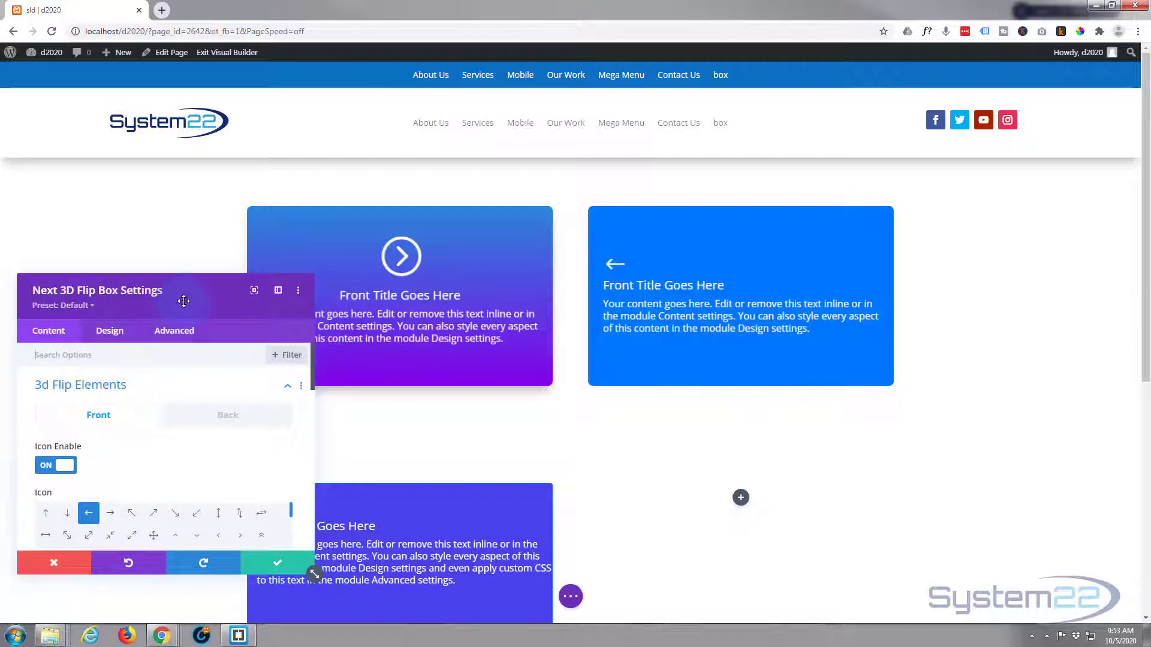
drag(183, 300, 383, 198)
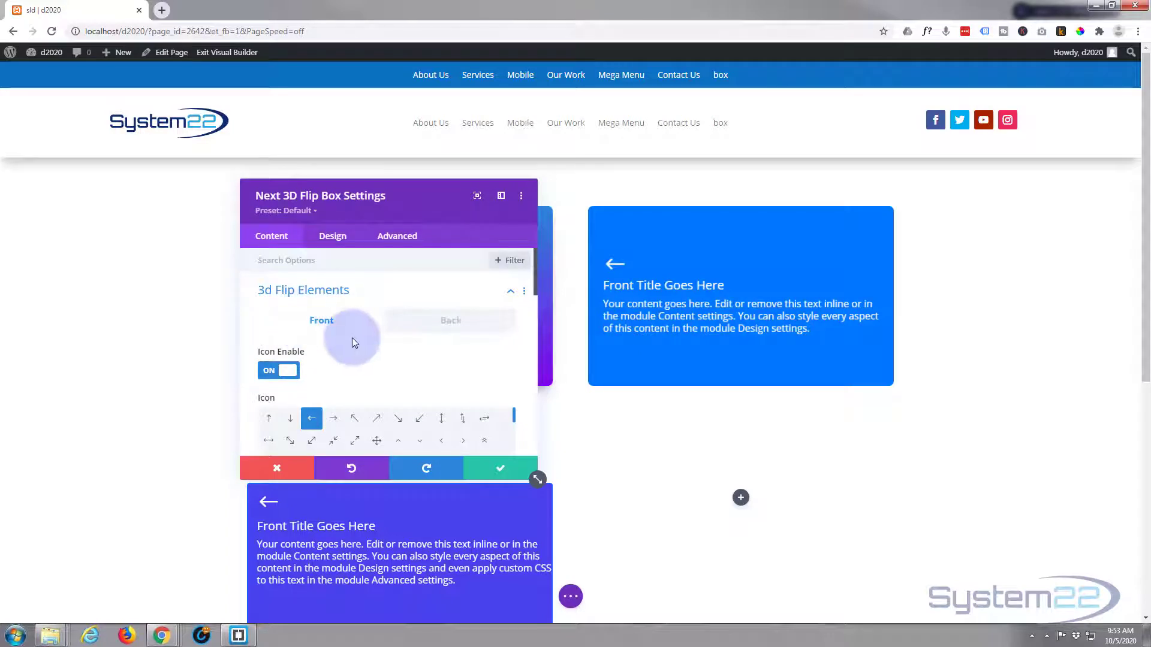
scroll(351, 337, down, 1)
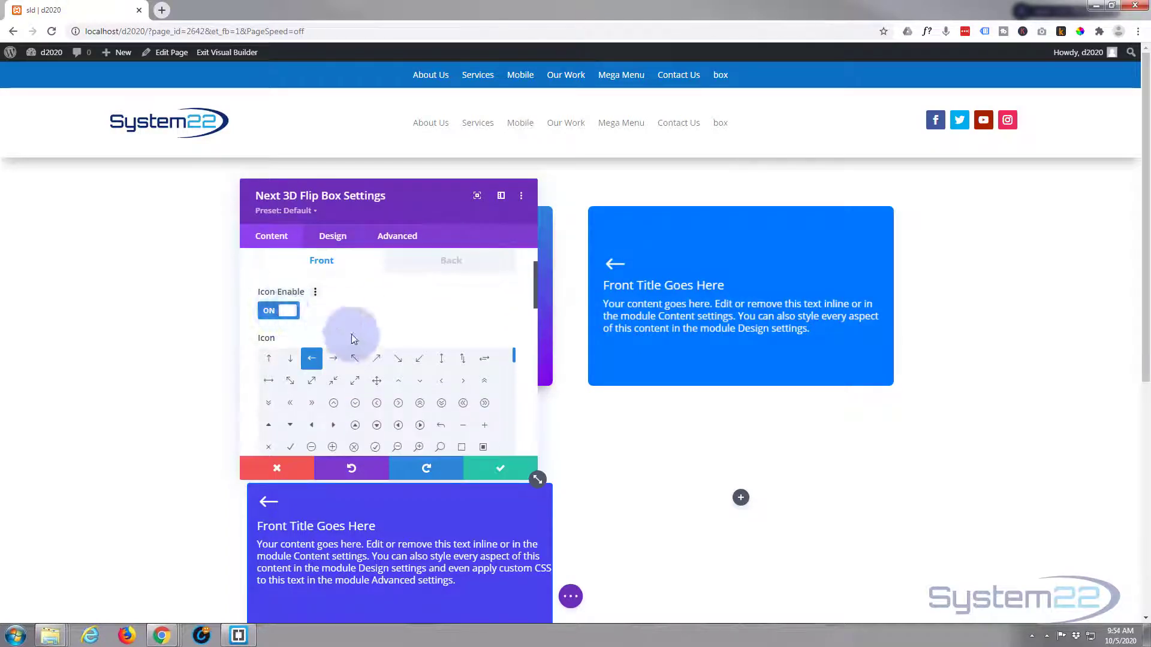
scroll(353, 390, down, 1)
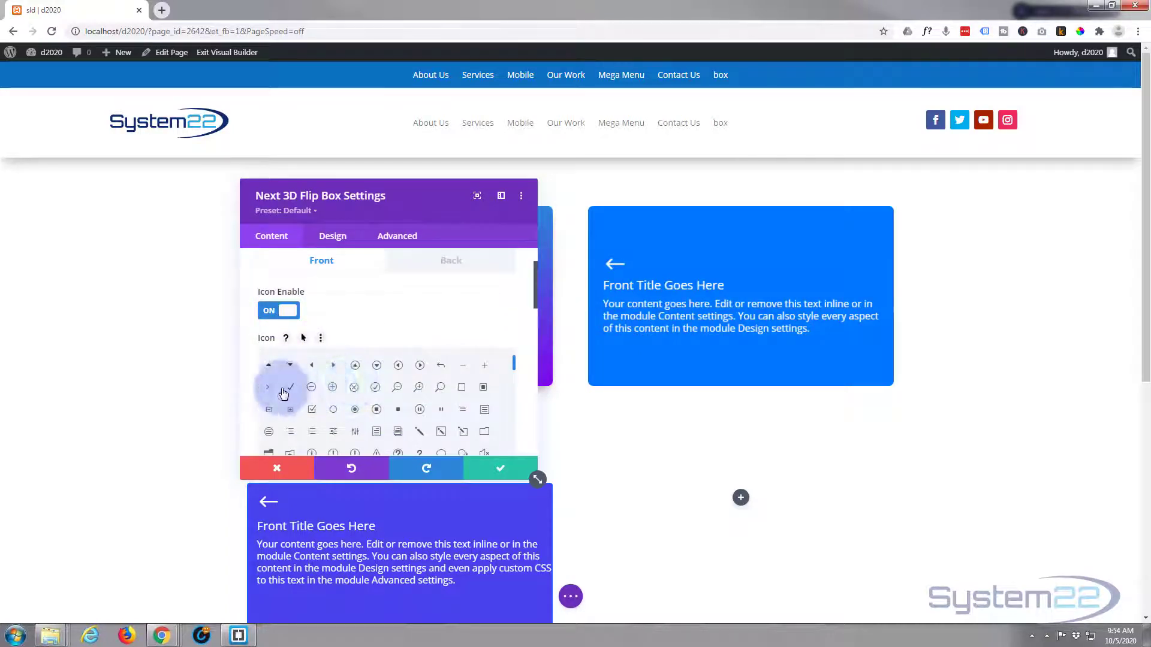
click(422, 367)
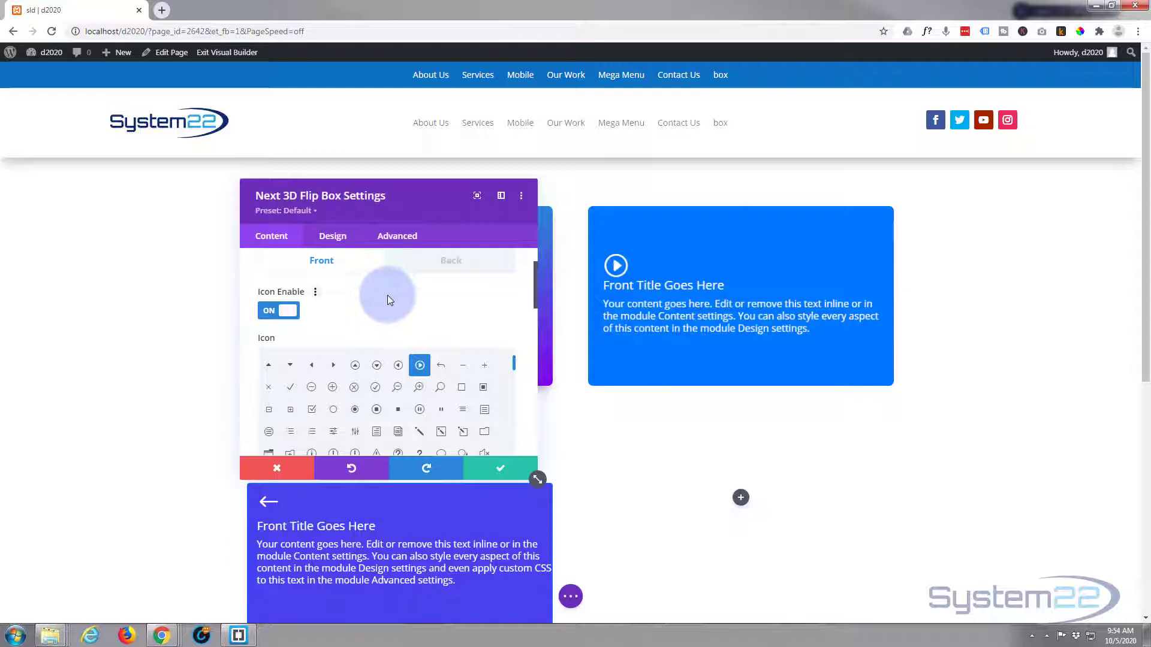
scroll(384, 292, down, 2)
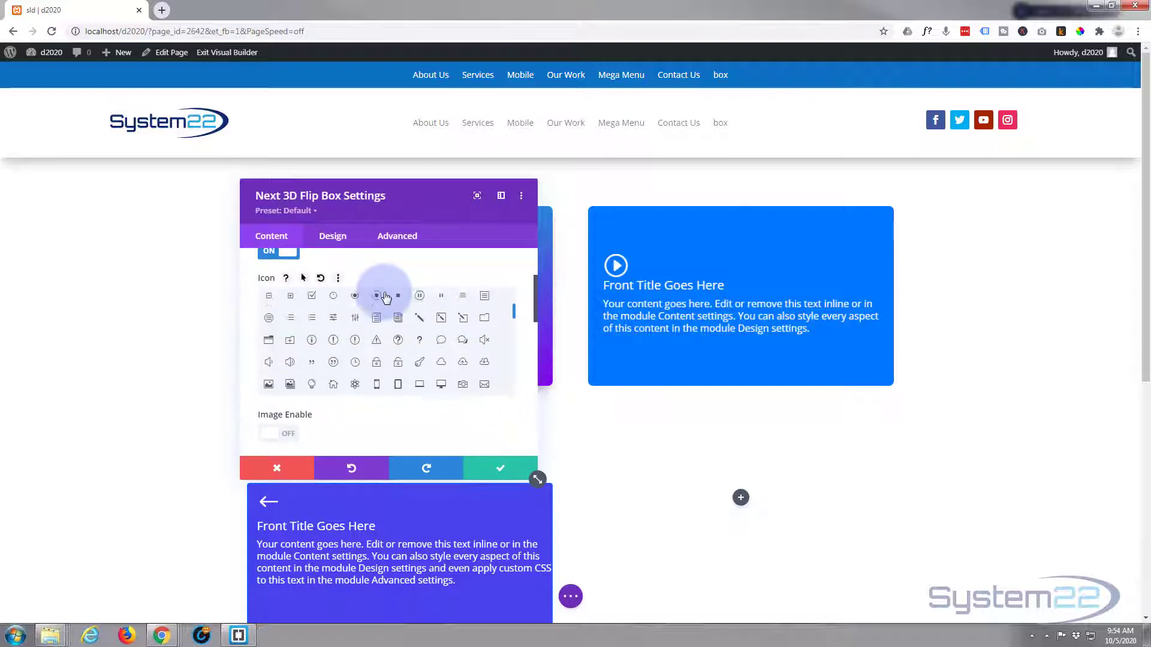
scroll(323, 413, down, 2)
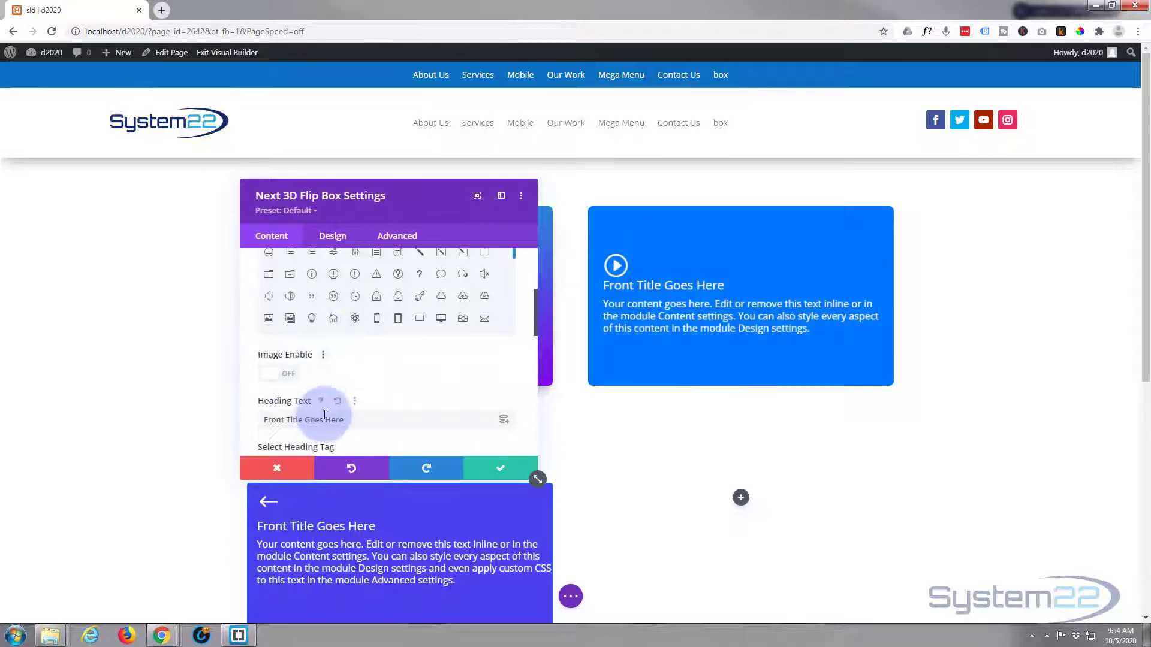
click(288, 376)
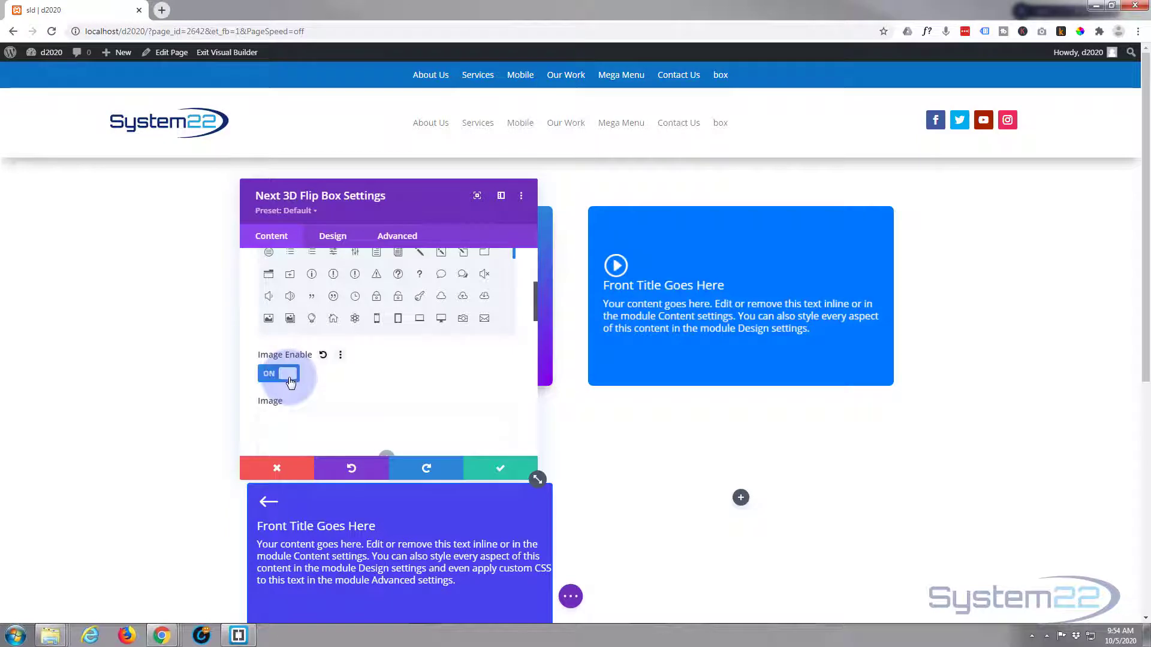
scroll(377, 364, down, 4)
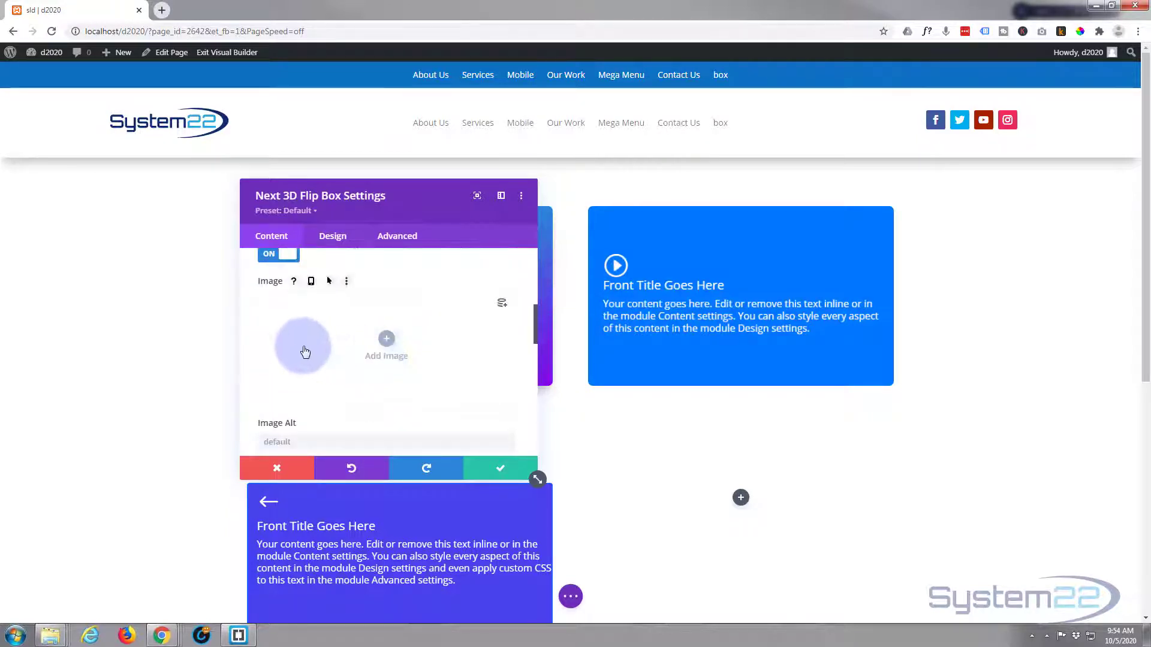
scroll(303, 347, up, 4)
click(275, 377)
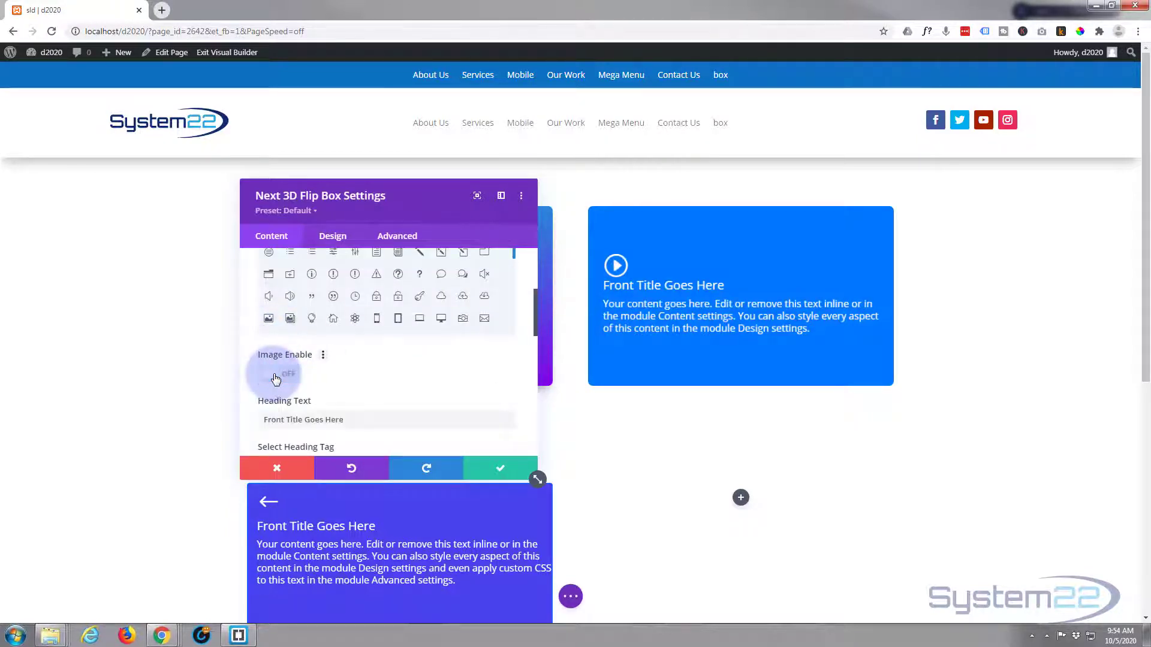
scroll(354, 370, up, 3)
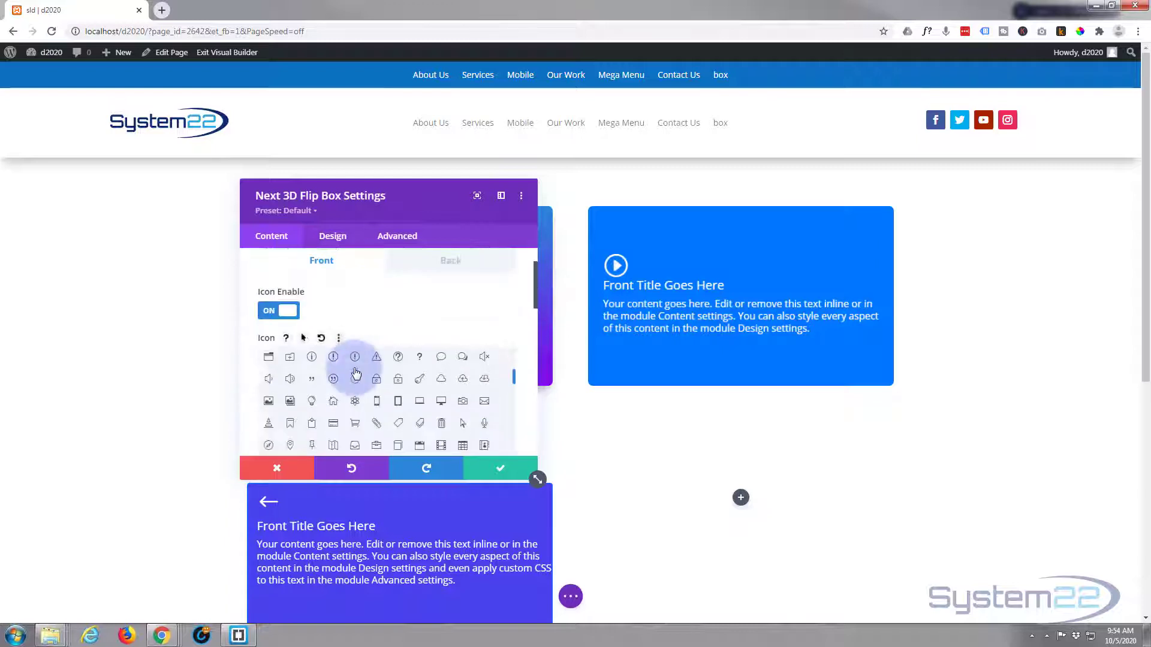
scroll(353, 371, down, 5)
scroll(242, 325, down, 5)
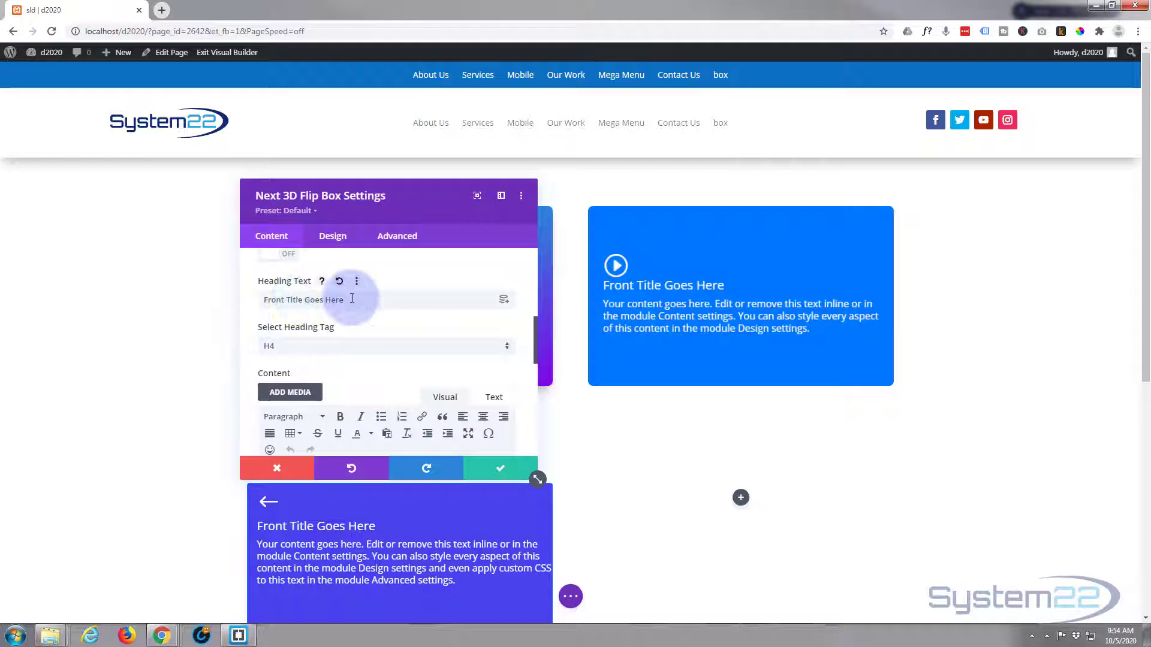
- Change the front heading text to 'My Great Heading' and set its tag to H2
drag(359, 300, 231, 305)
text(My Great Heading)
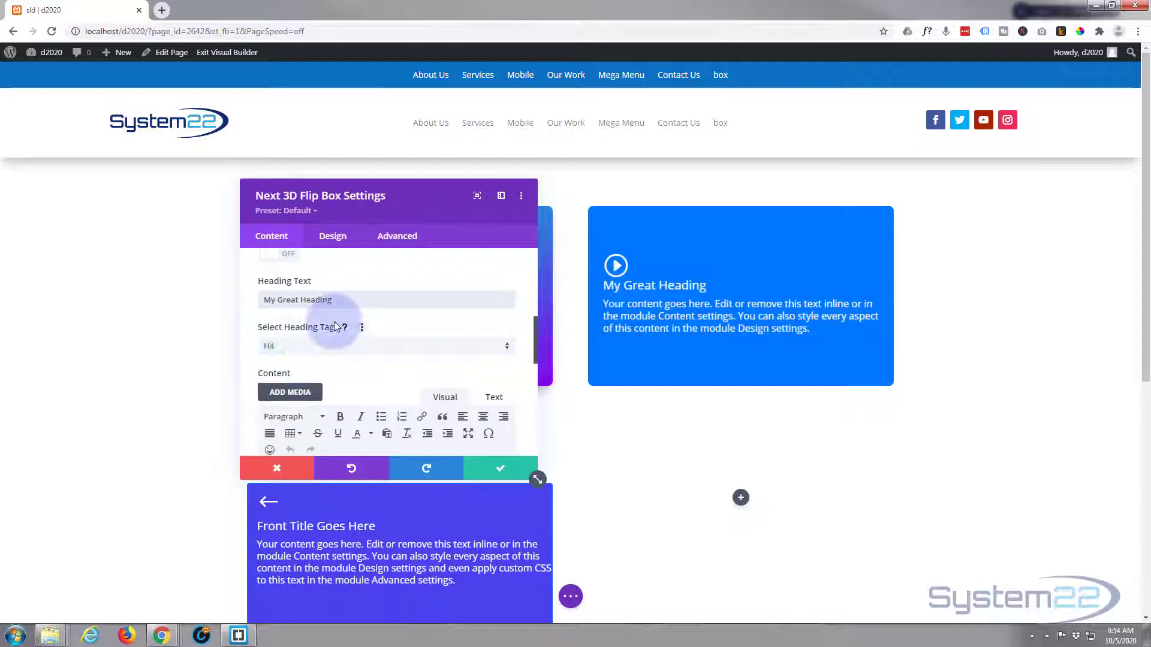
click(323, 345)
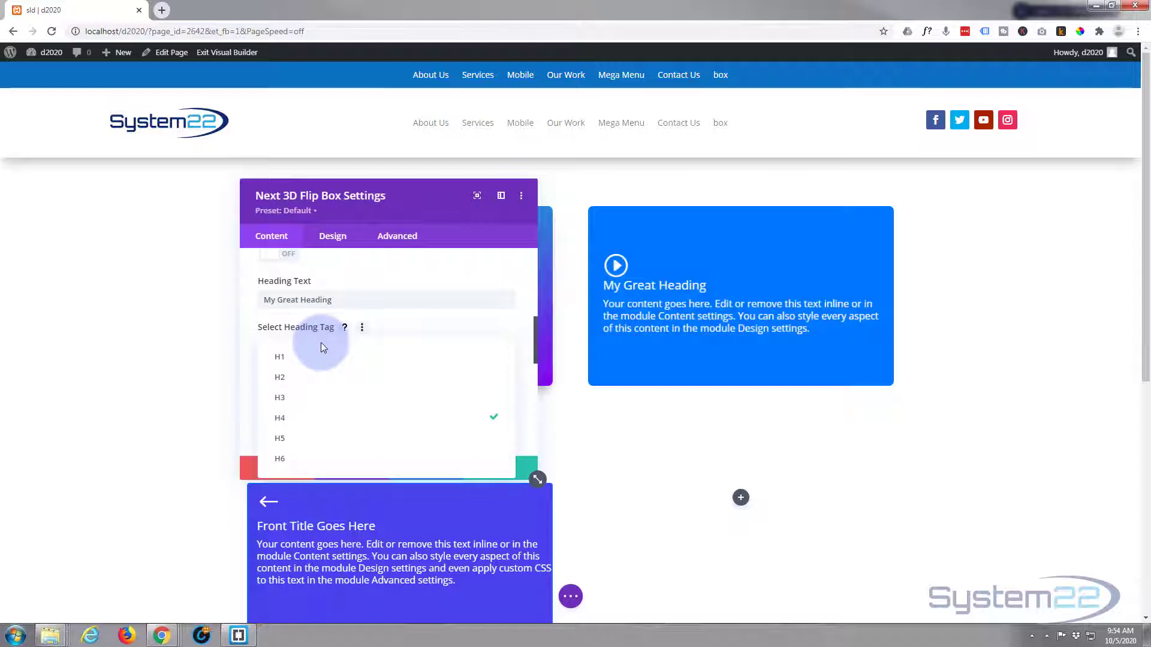
click(302, 379)
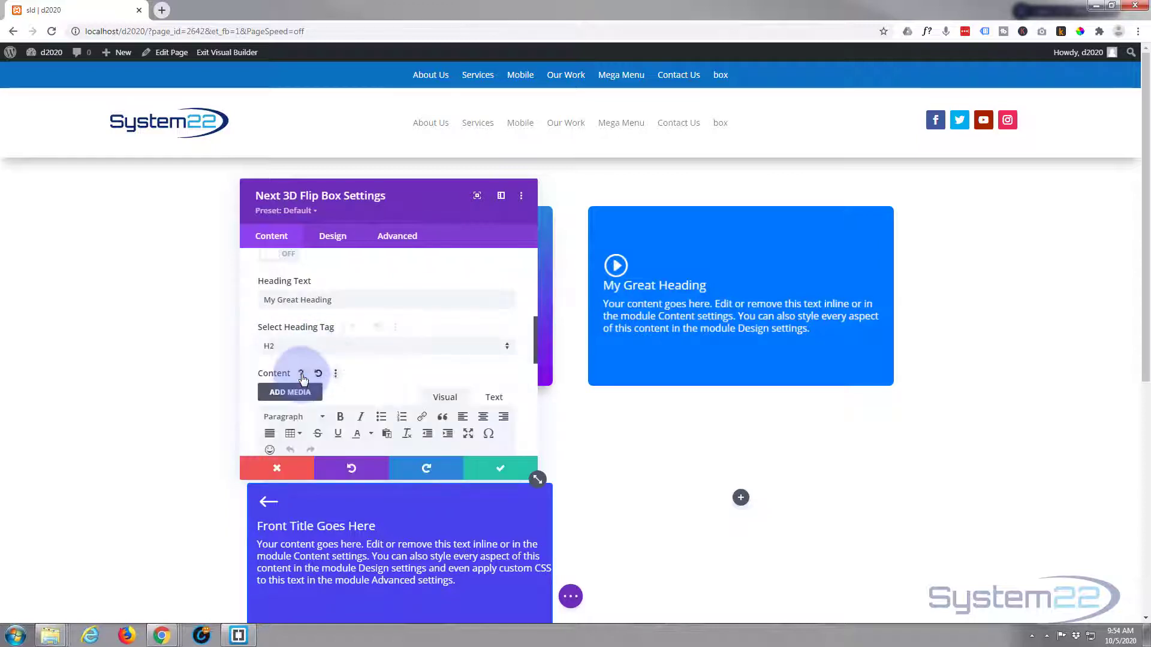
scroll(334, 336, down, 2)
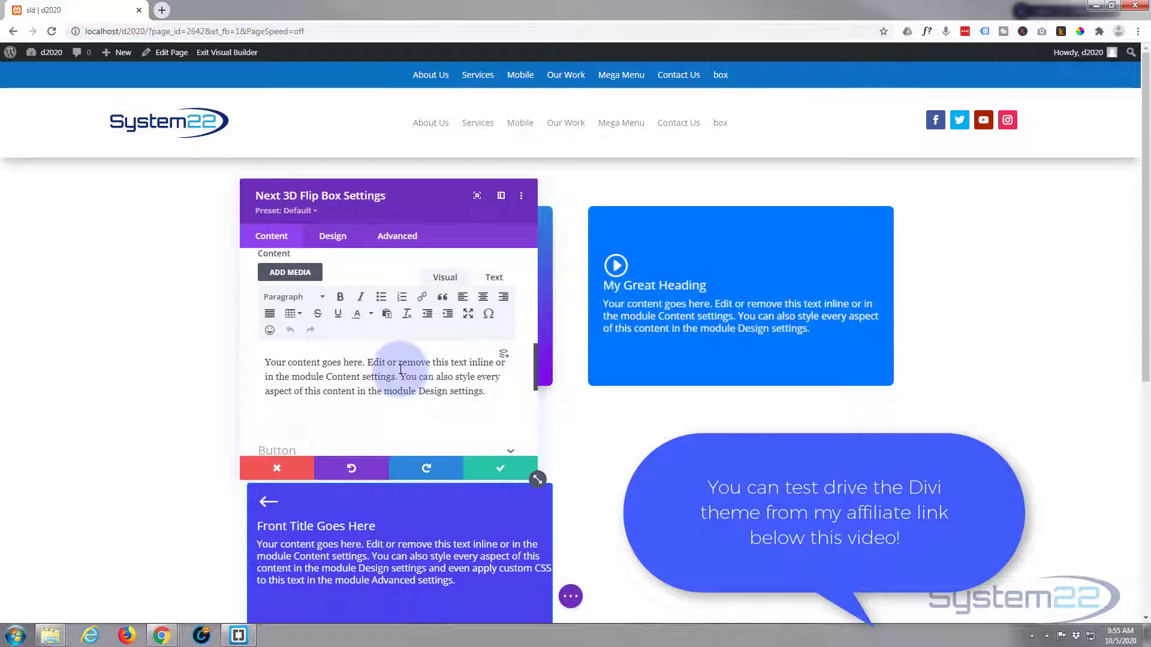
- Set the button text to 'Learn More!' and its link to '#', opening in the same window
scroll(399, 369, down, 3)
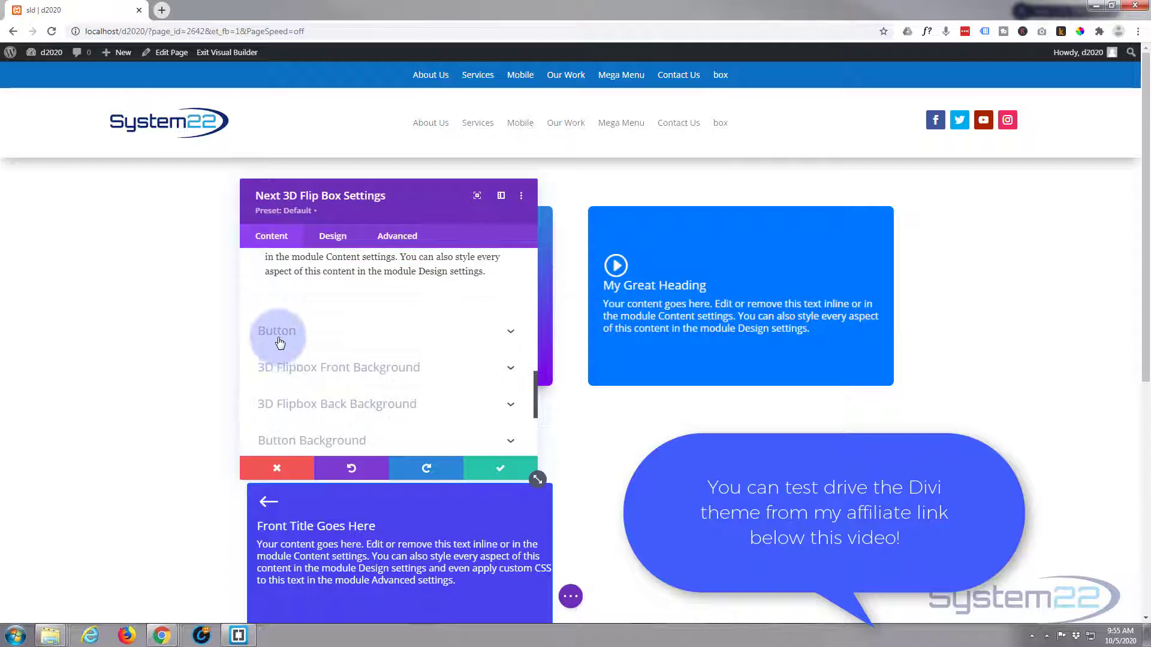
click(360, 330)
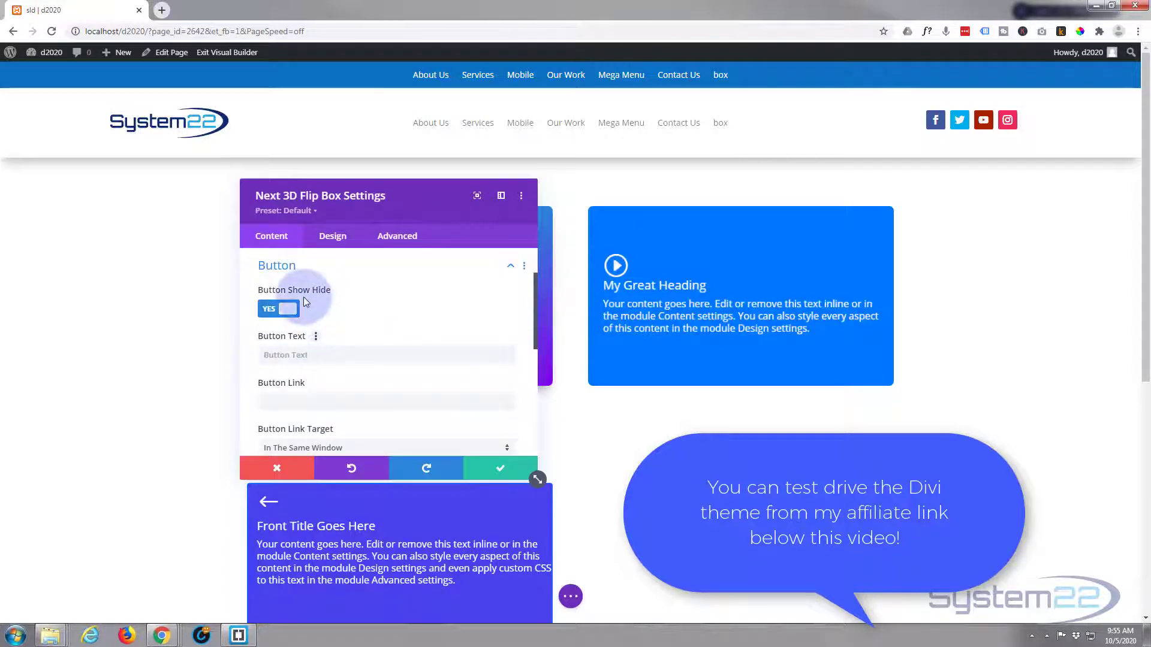
click(279, 356)
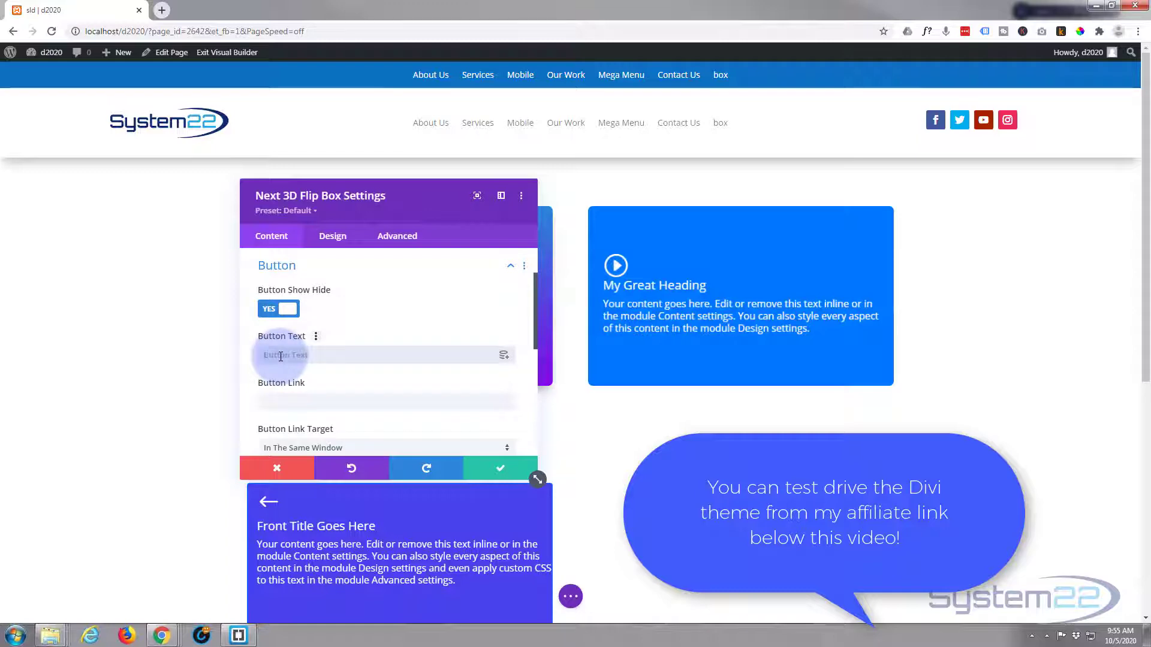
text(Learn More!)
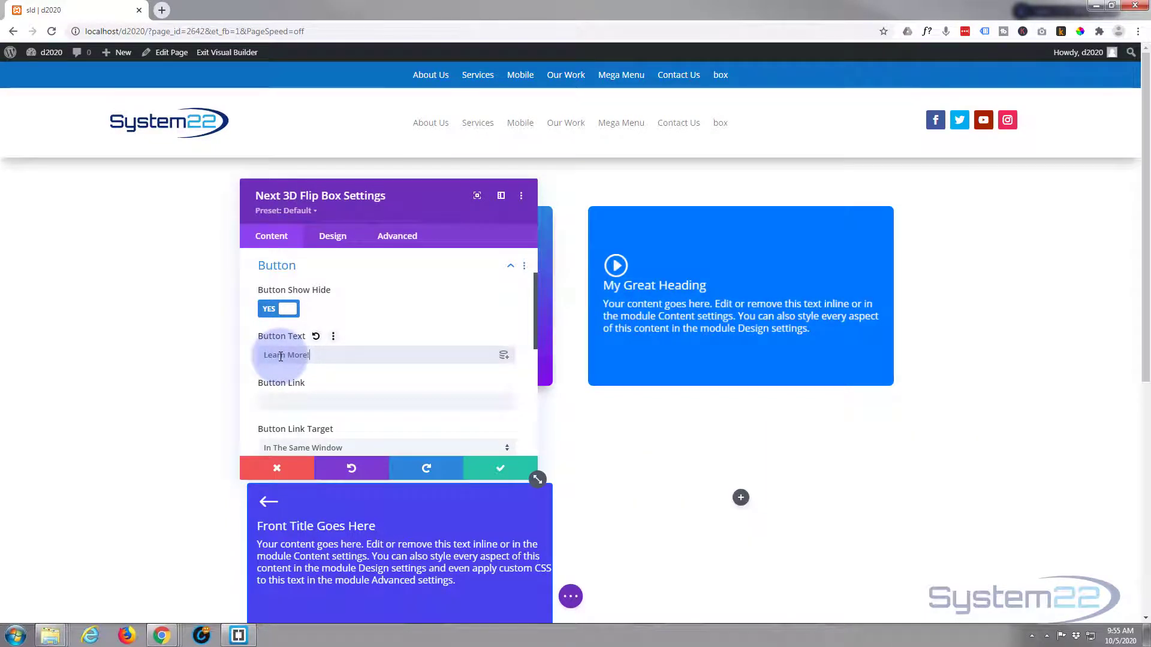
click(273, 402)
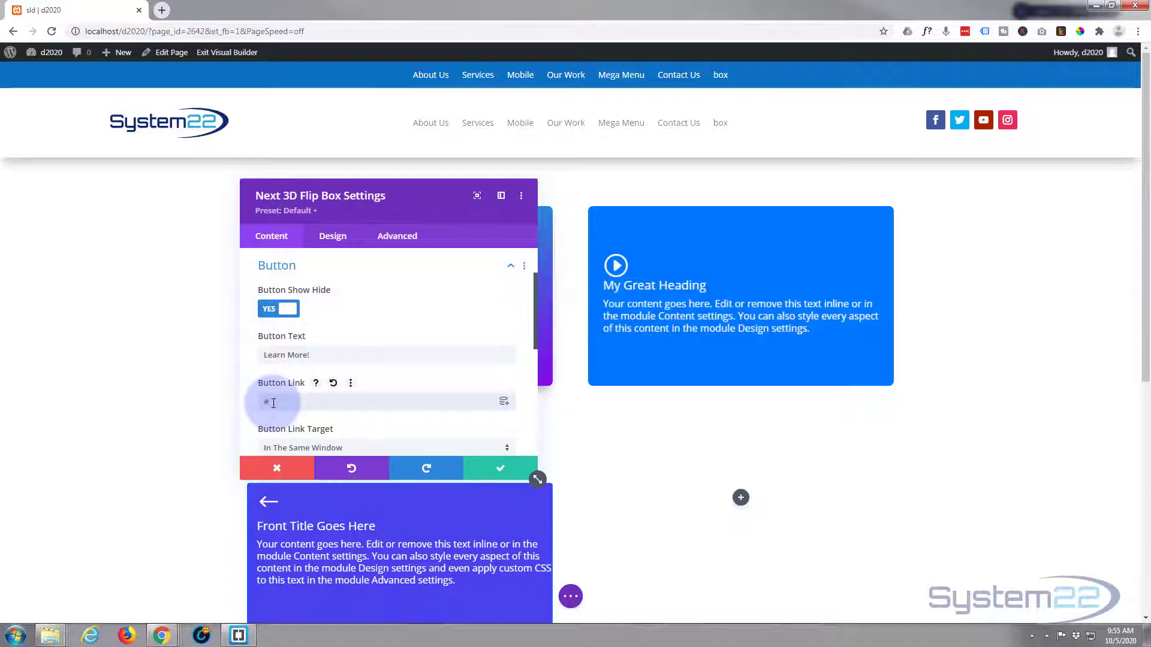
mouse_move(623, 318)
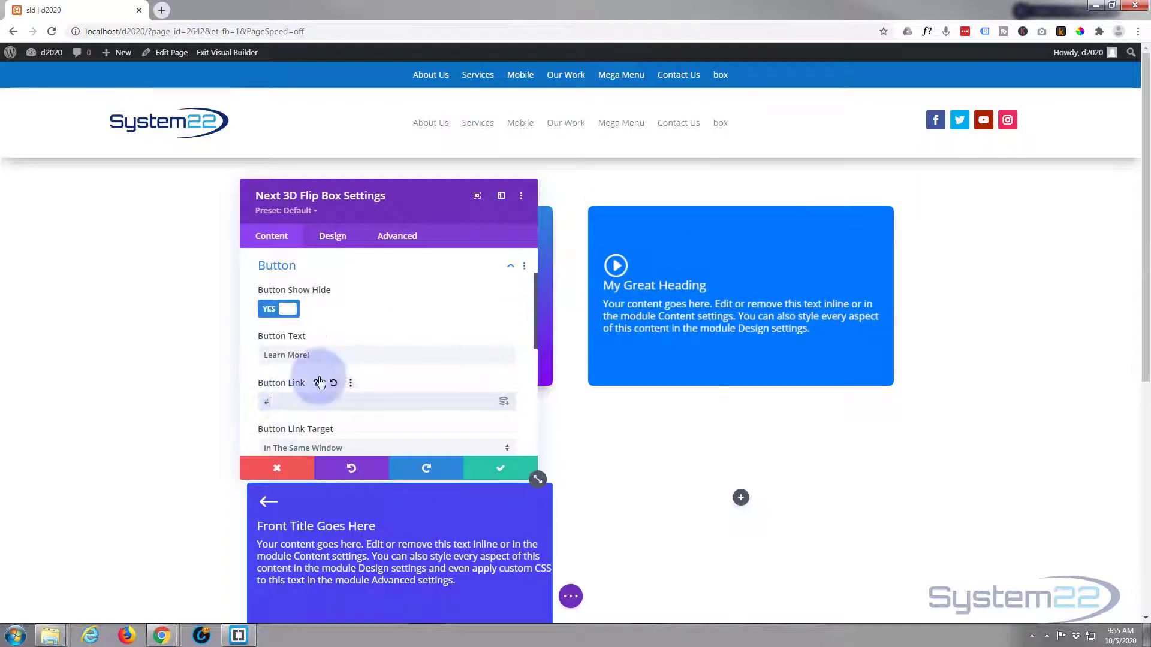
scroll(333, 361, down, 2)
scroll(333, 361, down, 1)
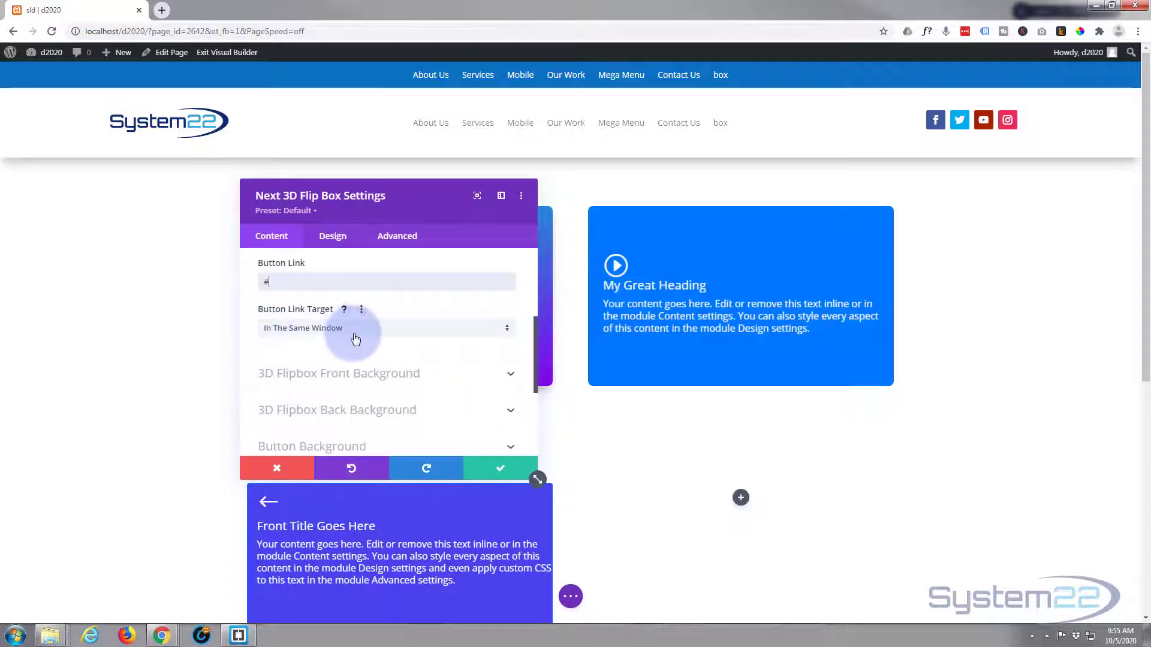
click(380, 330)
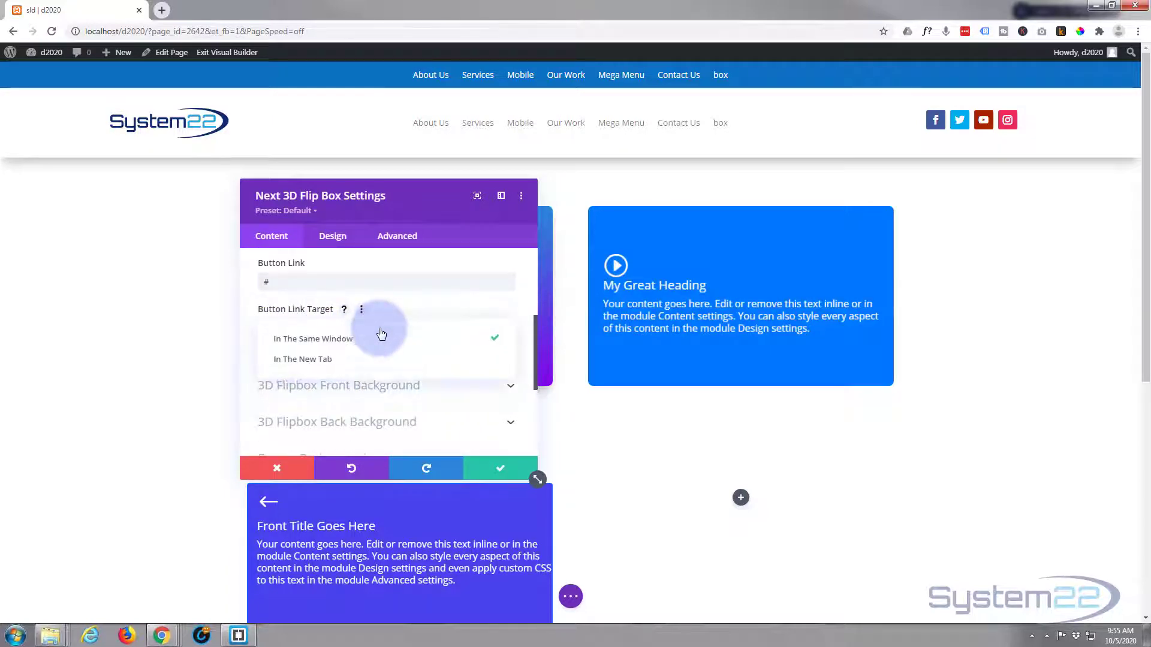
click(409, 300)
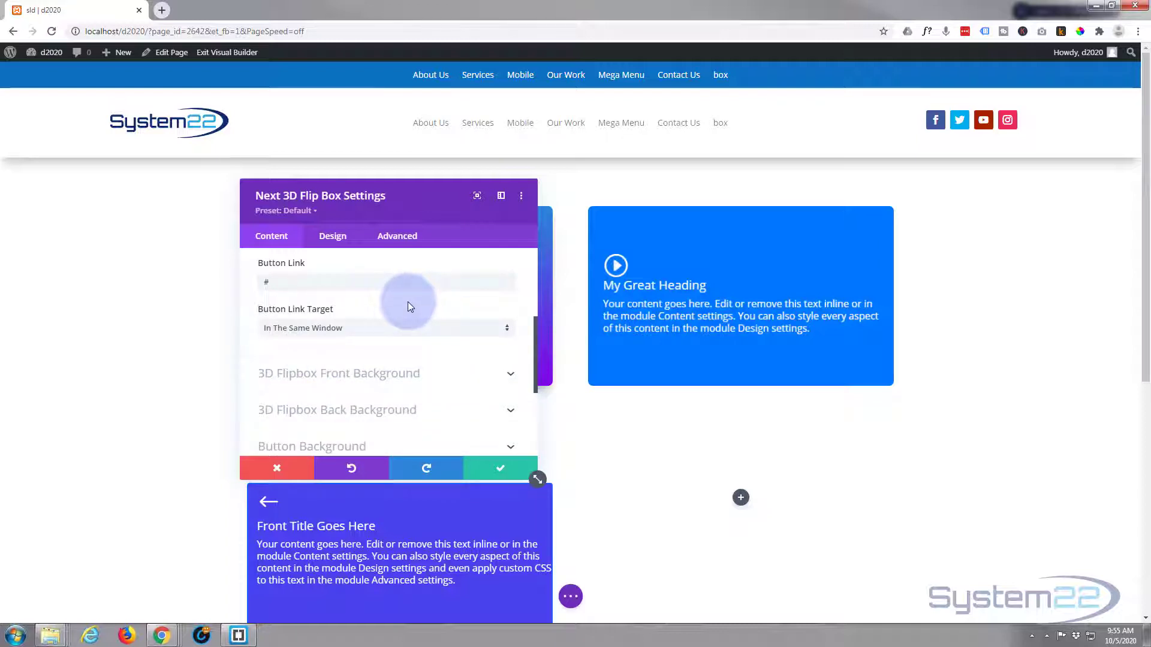
scroll(407, 307, down, 1)
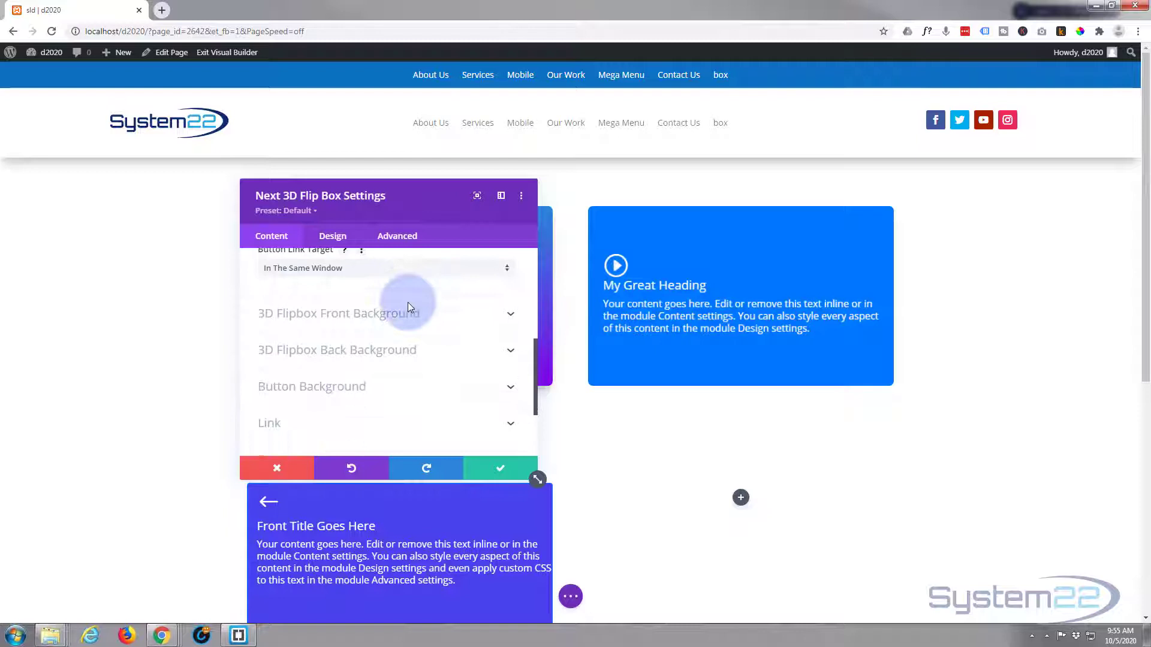
- Turn on a purple-to-black gradient for the front face background
click(320, 314)
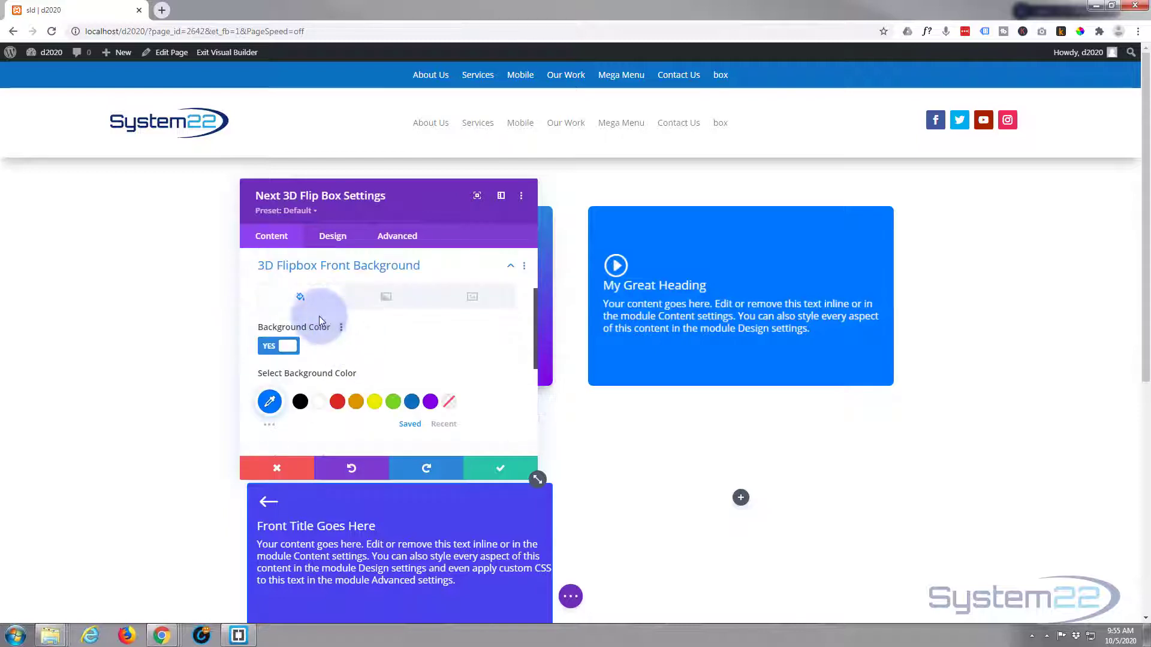
click(384, 298)
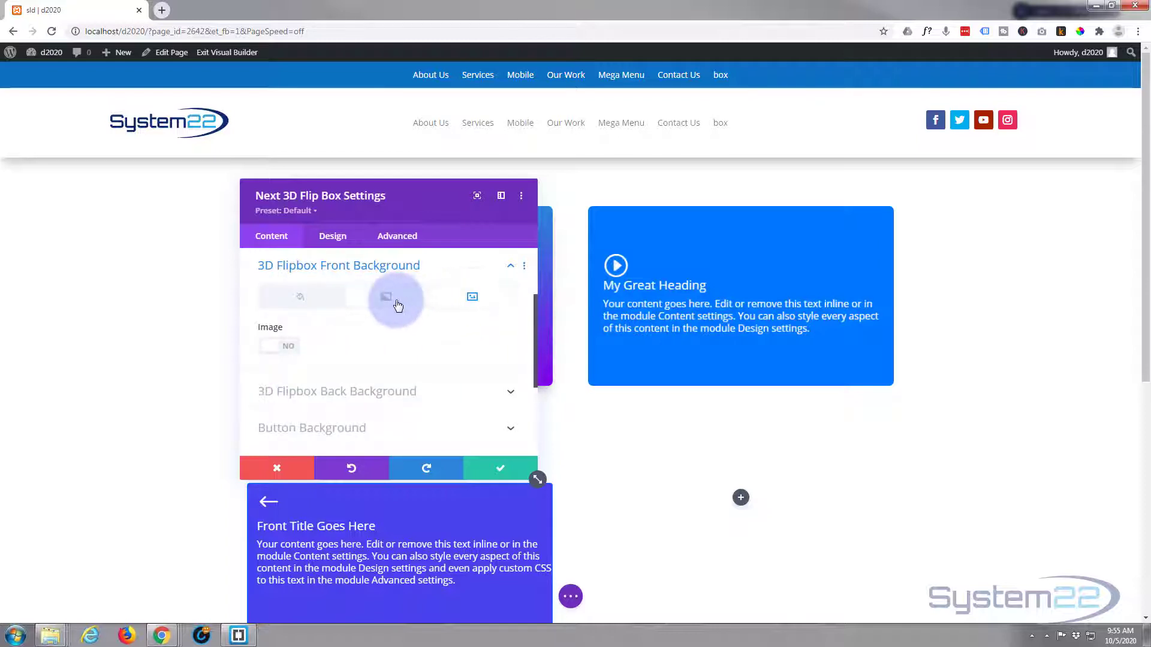
click(286, 346)
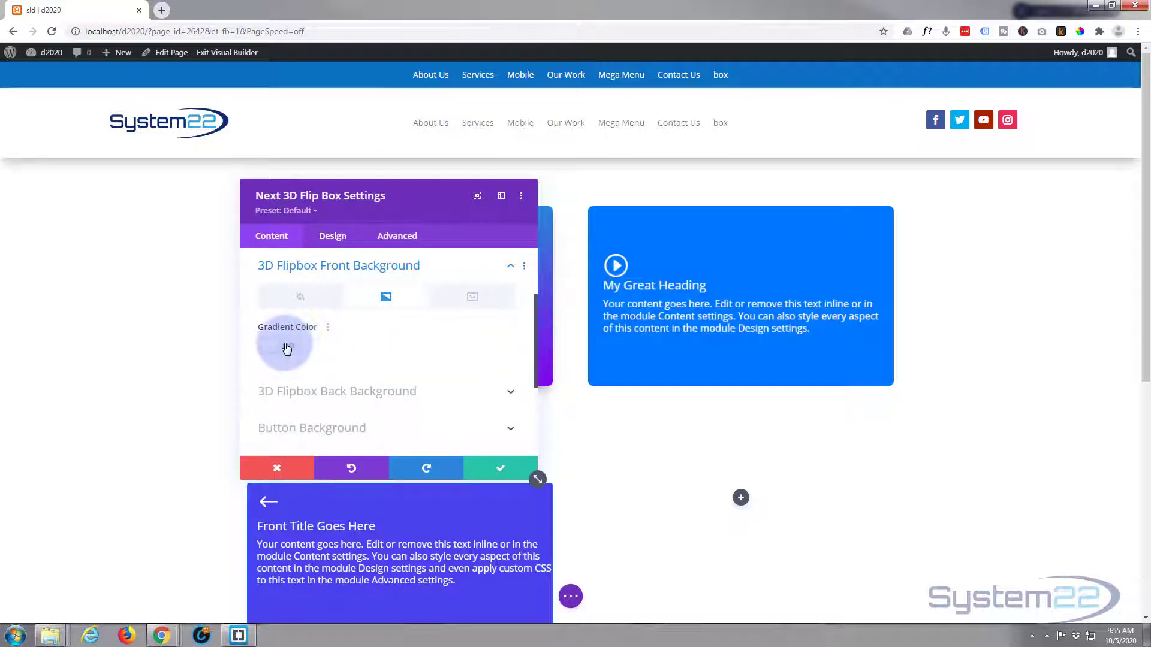
scroll(382, 335, down, 1)
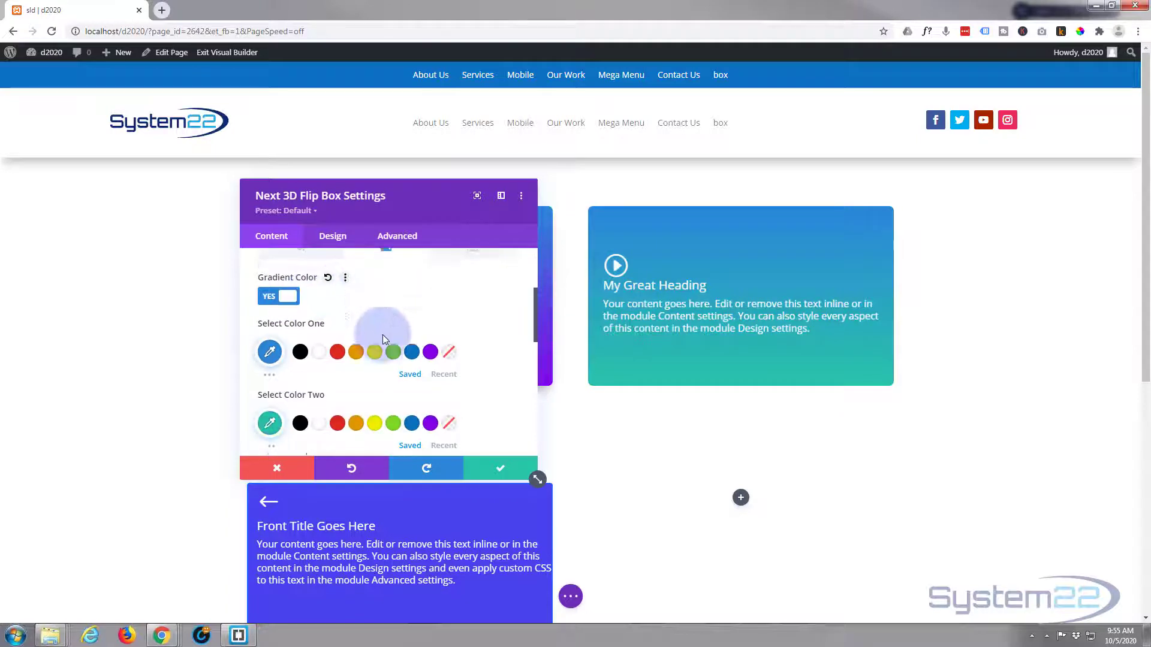
click(431, 342)
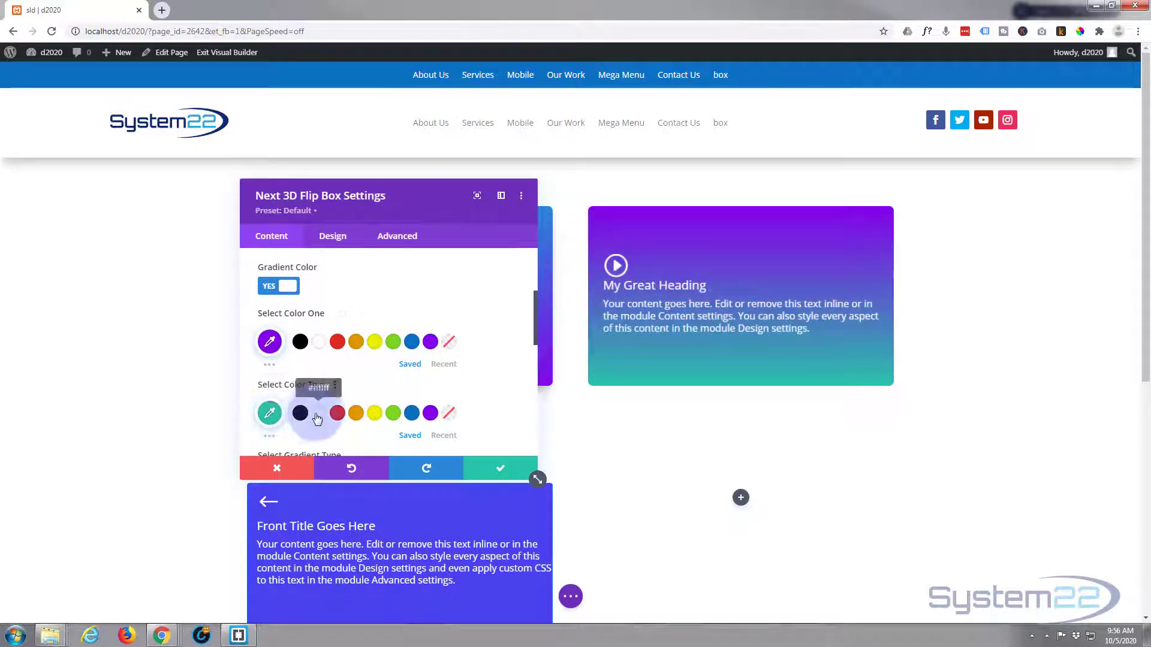
click(301, 413)
scroll(422, 352, down, 1)
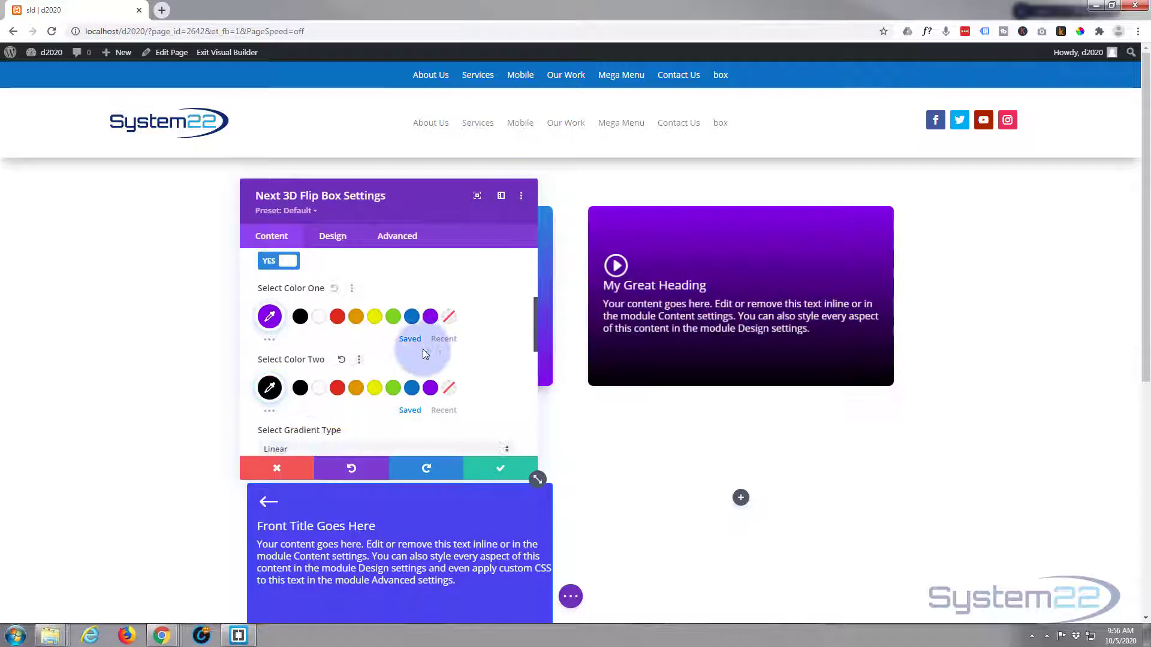
scroll(423, 352, down, 3)
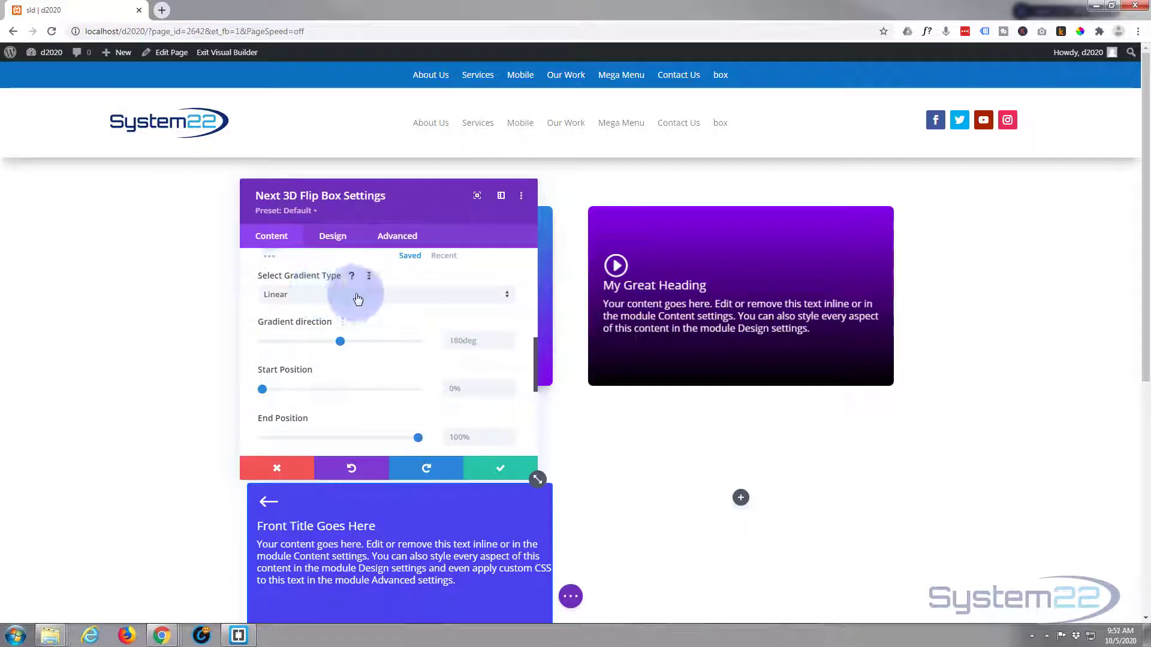
- Make the front gradient radial with start position 6% and end position 100%
click(358, 298)
click(299, 327)
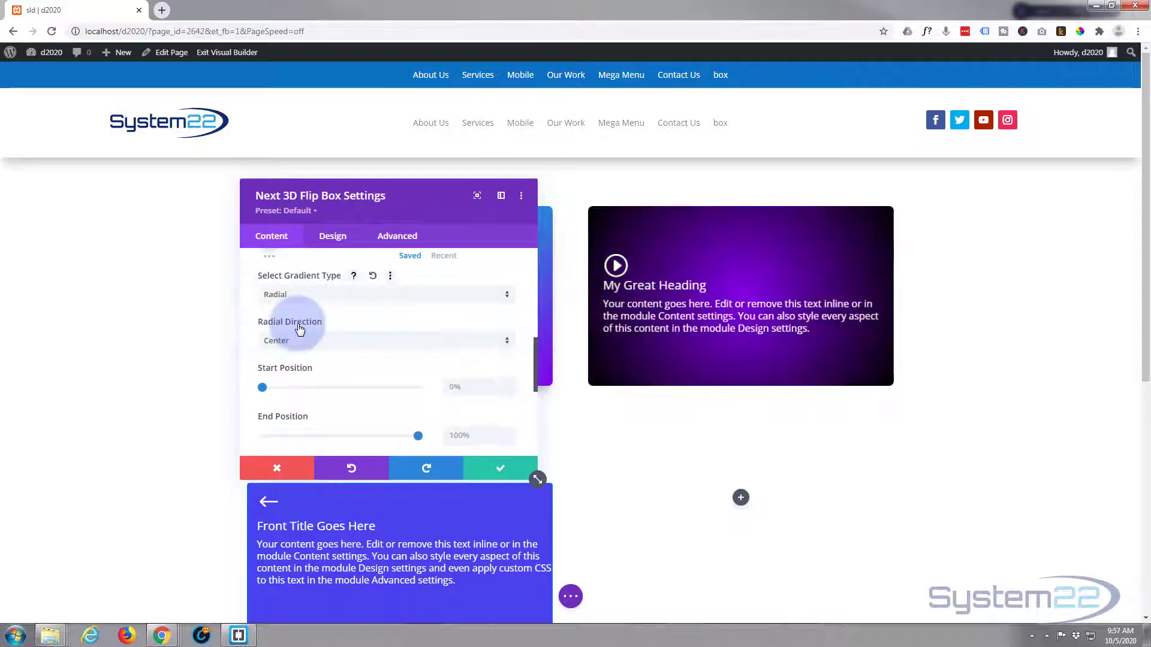
click(301, 339)
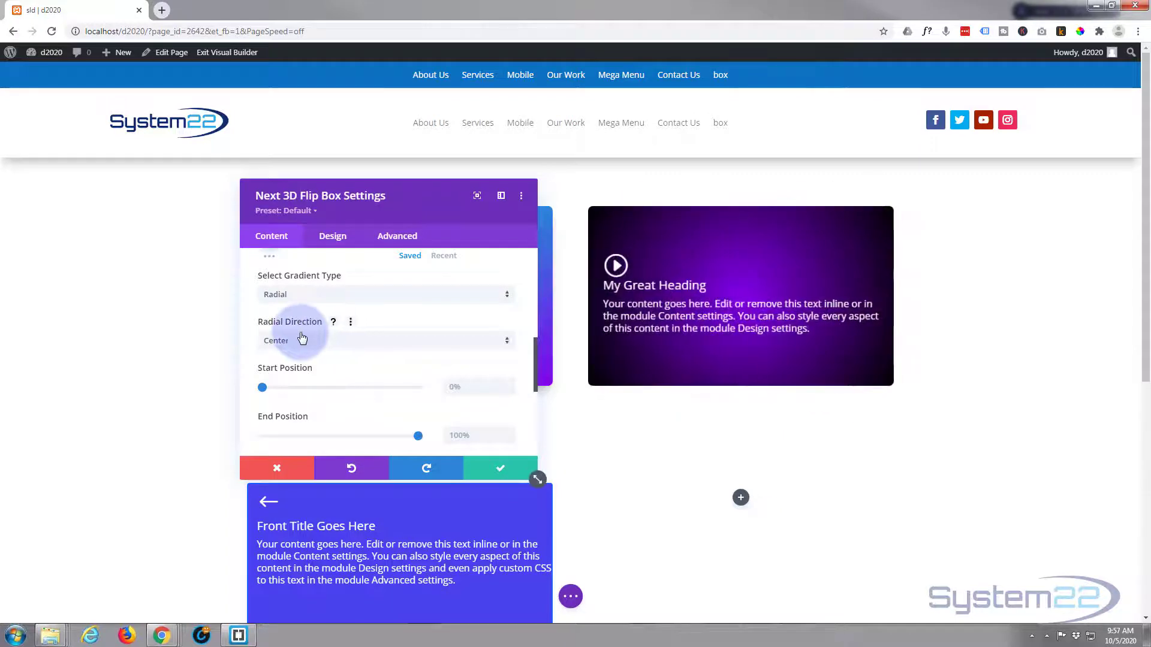
click(325, 375)
scroll(327, 372, down, 1)
click(263, 329)
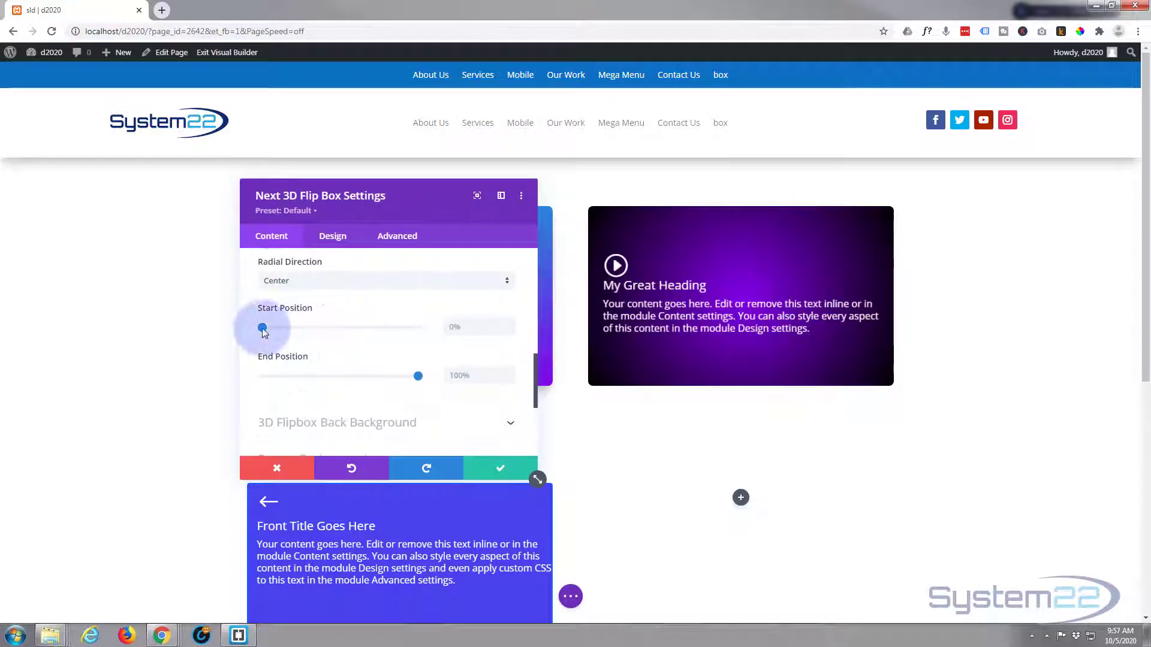
drag(282, 328, 308, 328)
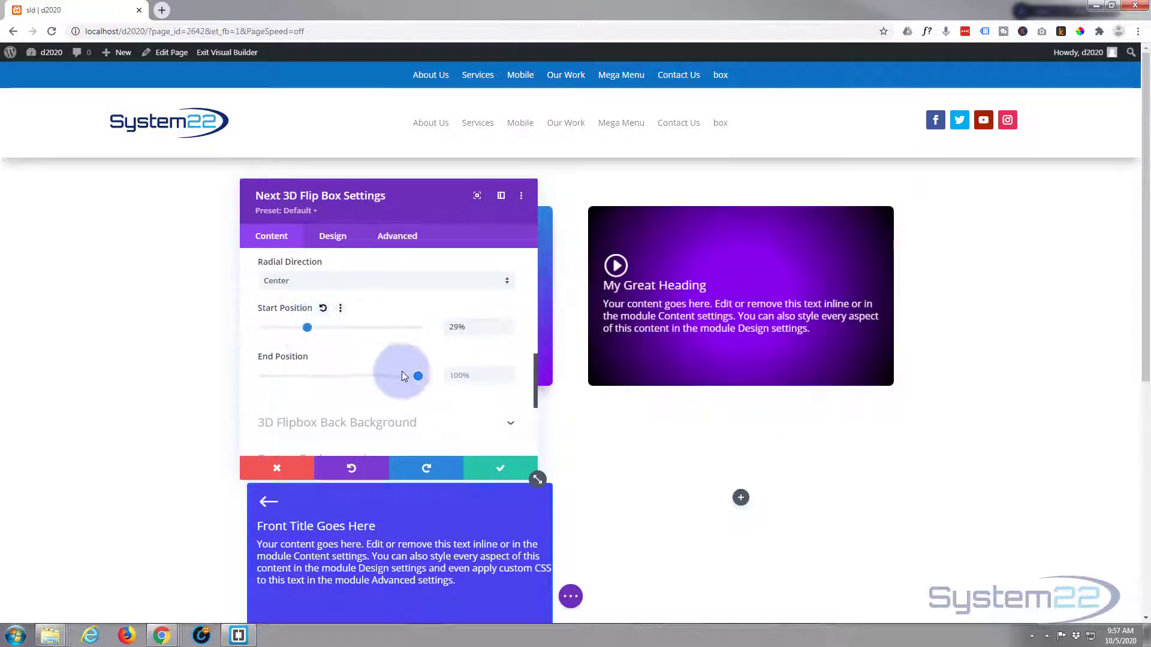
drag(418, 376, 448, 376)
drag(301, 331, 278, 332)
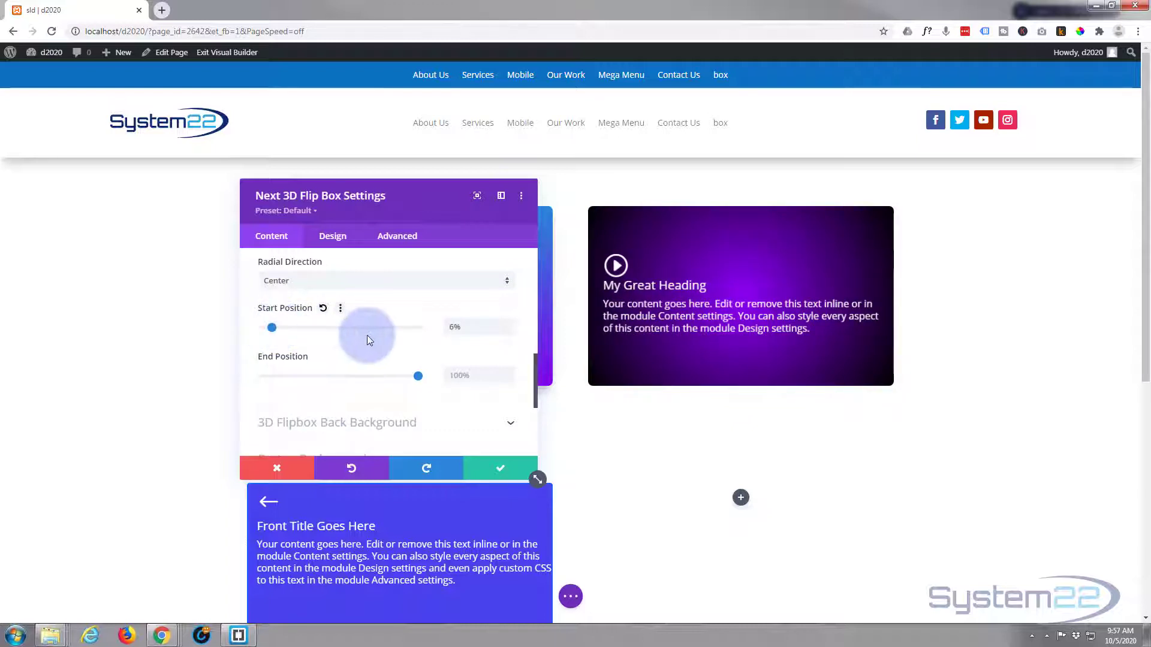
scroll(366, 336, down, 1)
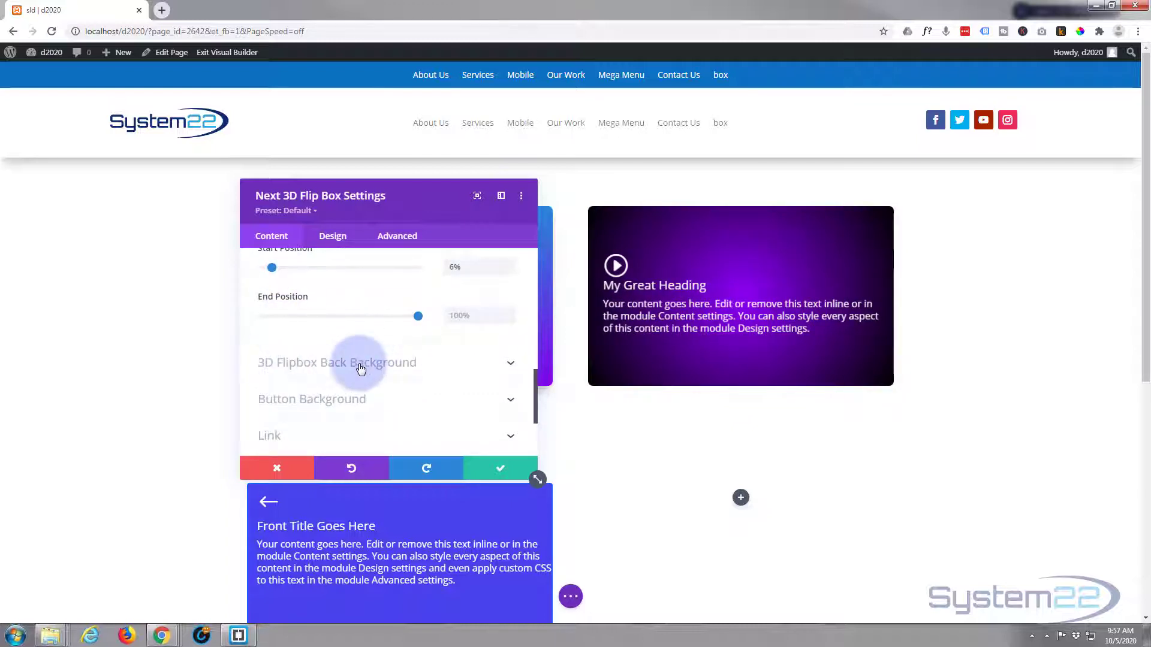
- Turn on the back face background gradient with blue as its first colour and Radial type
click(360, 363)
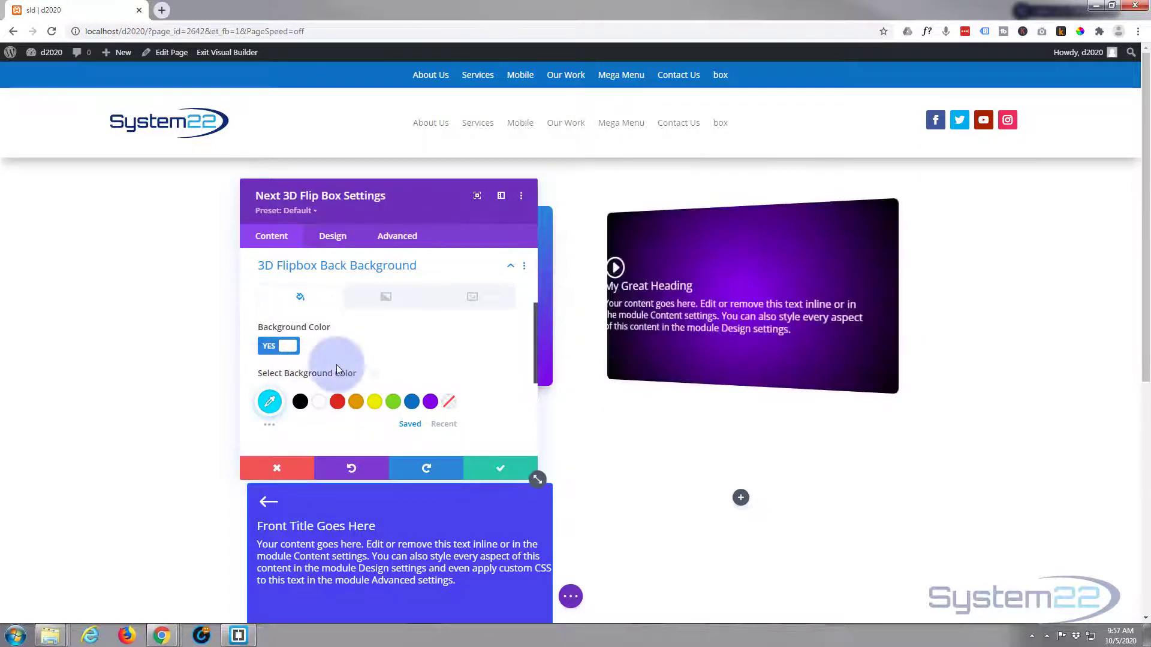
scroll(336, 368, down, 1)
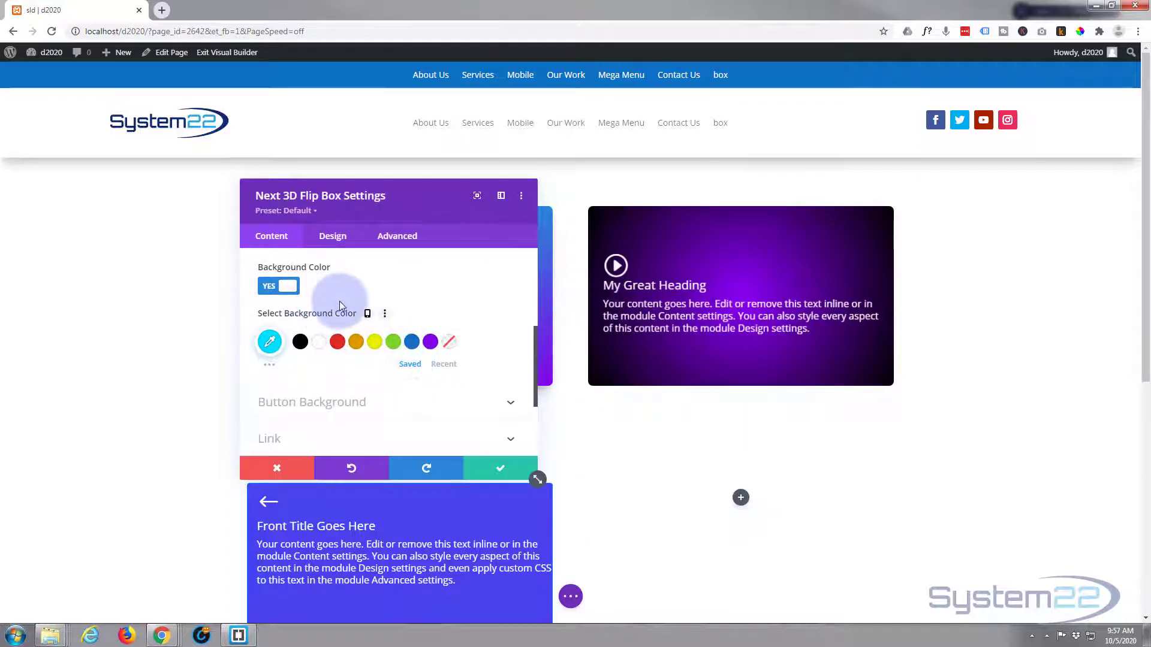
scroll(339, 301, up, 1)
click(378, 299)
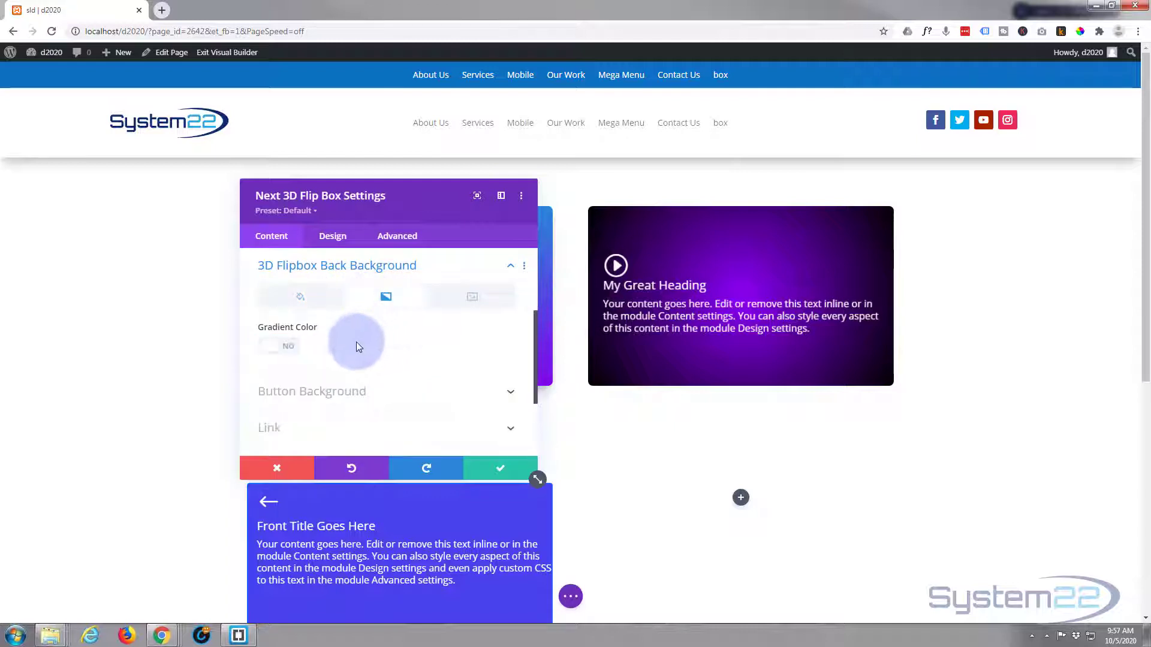
click(294, 351)
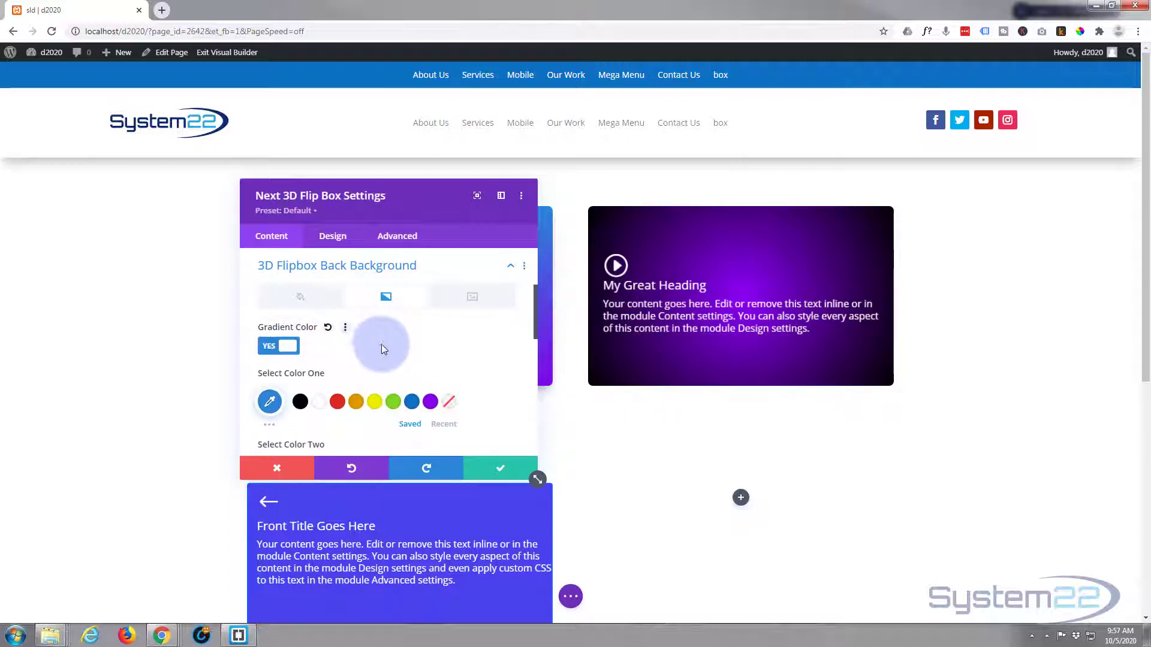
scroll(381, 344, down, 1)
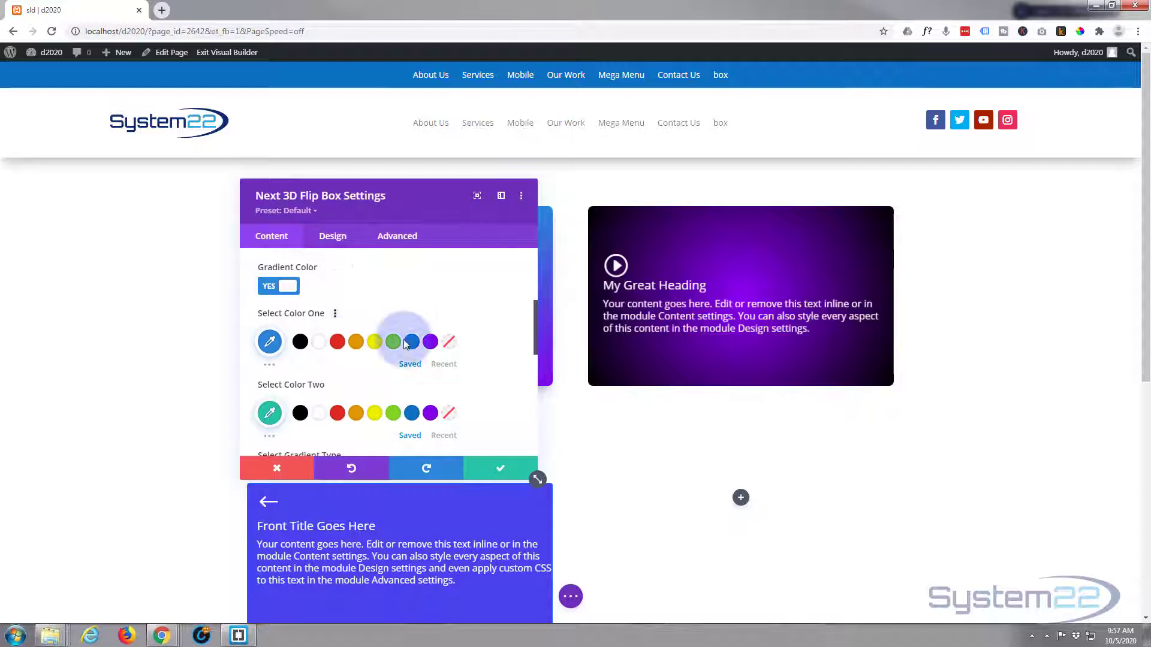
click(412, 342)
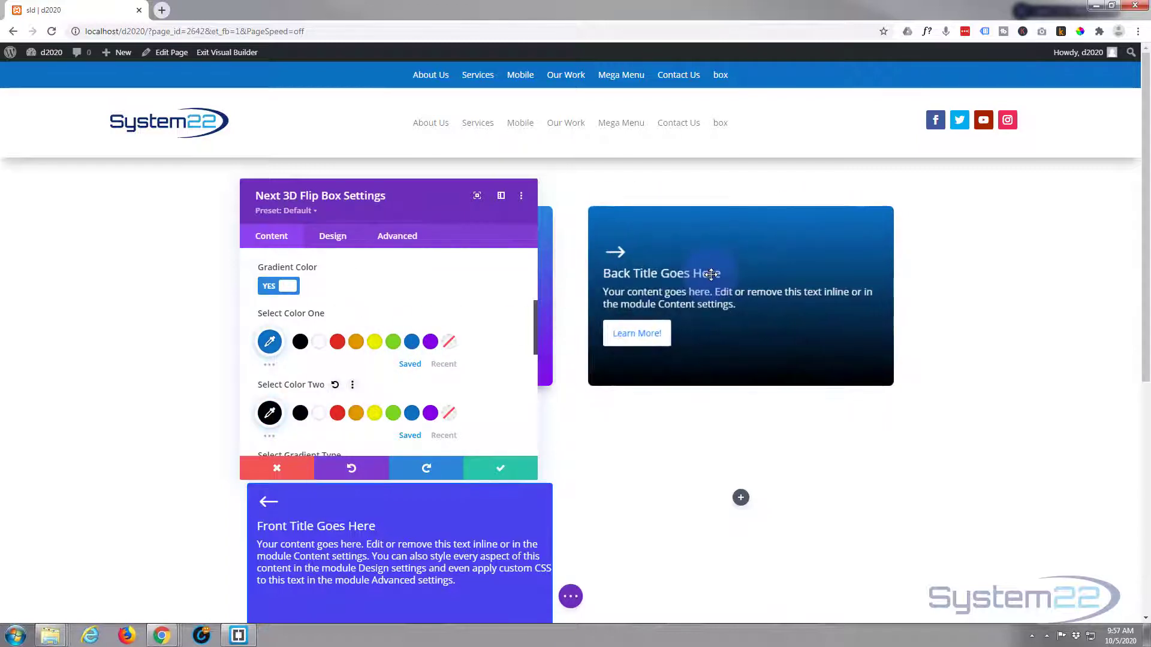
scroll(401, 355, down, 2)
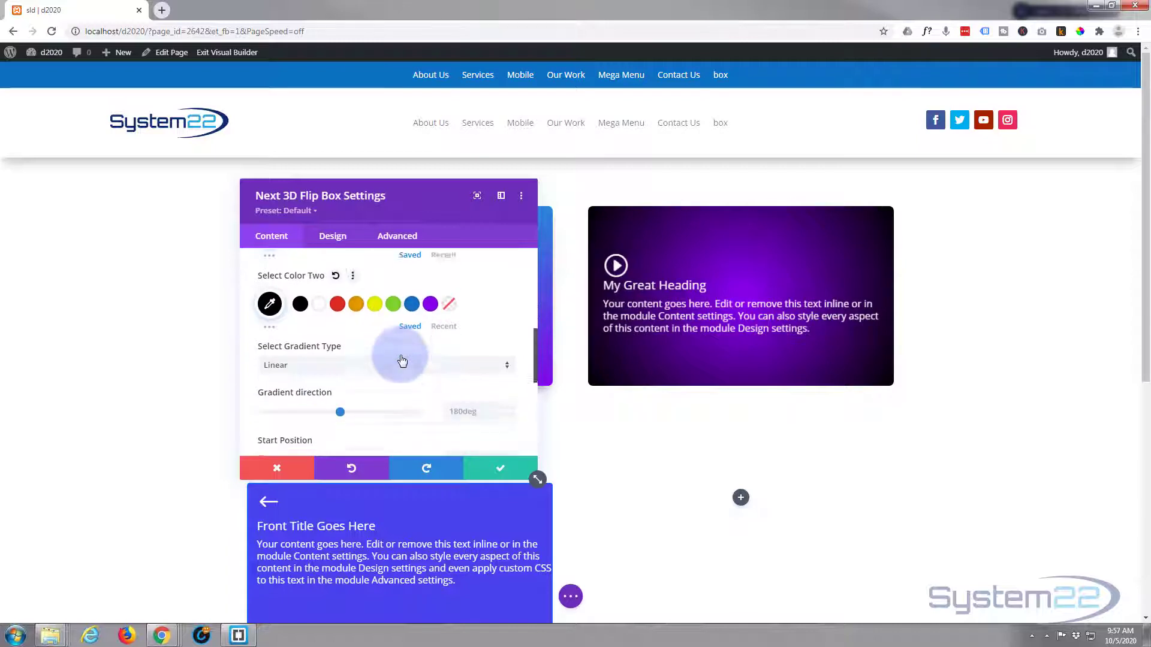
scroll(401, 360, down, 1)
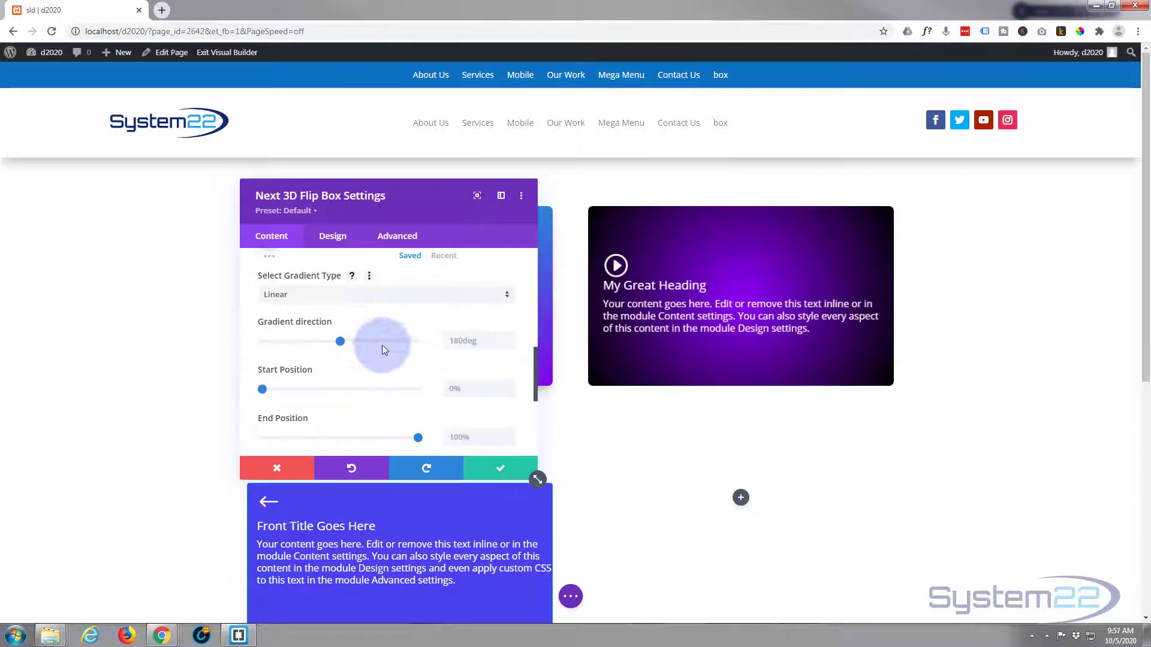
click(369, 304)
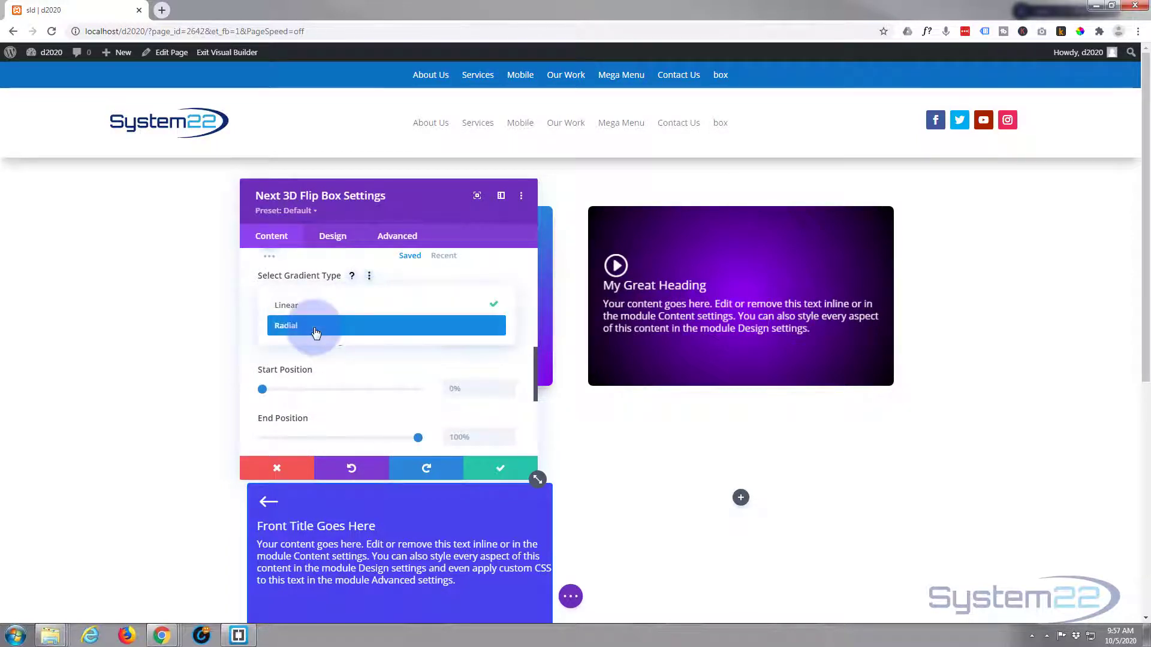
click(316, 329)
scroll(361, 322, down, 4)
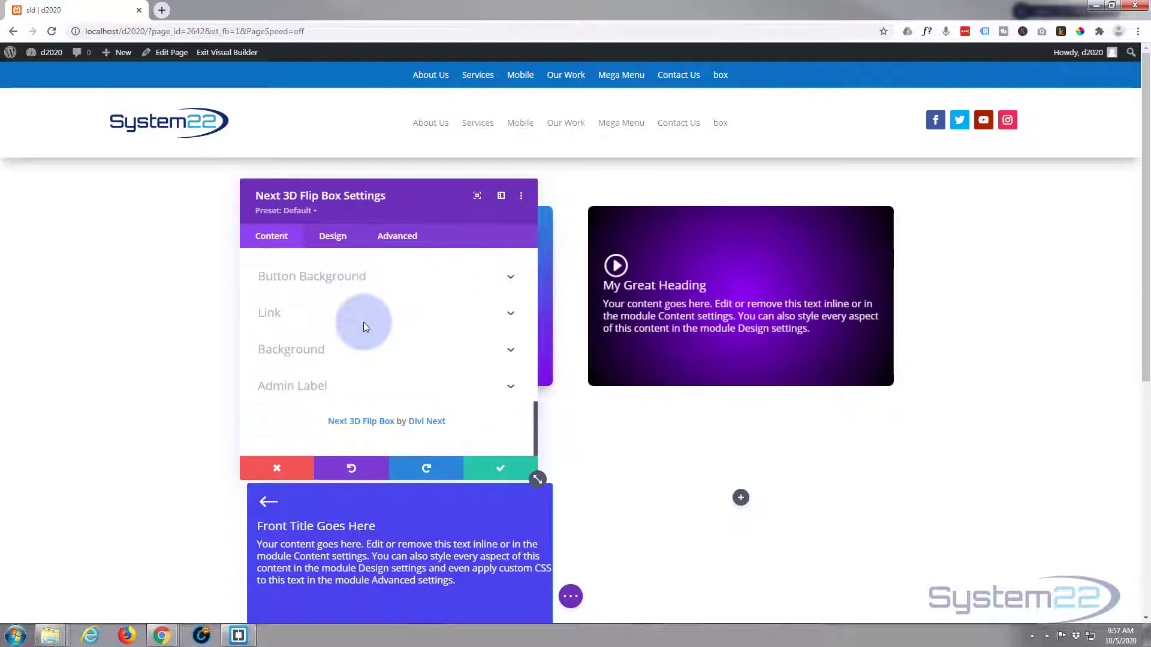
- Set the Learn More! button background to red and expand the Link section
mouse_move(715, 288)
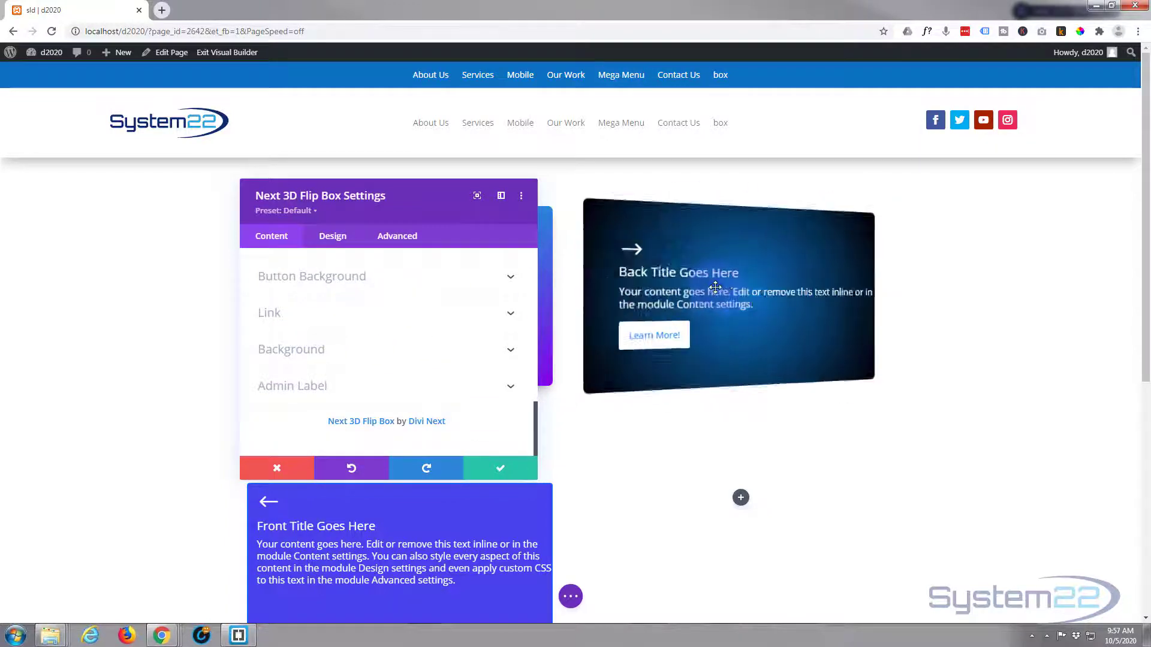
click(403, 277)
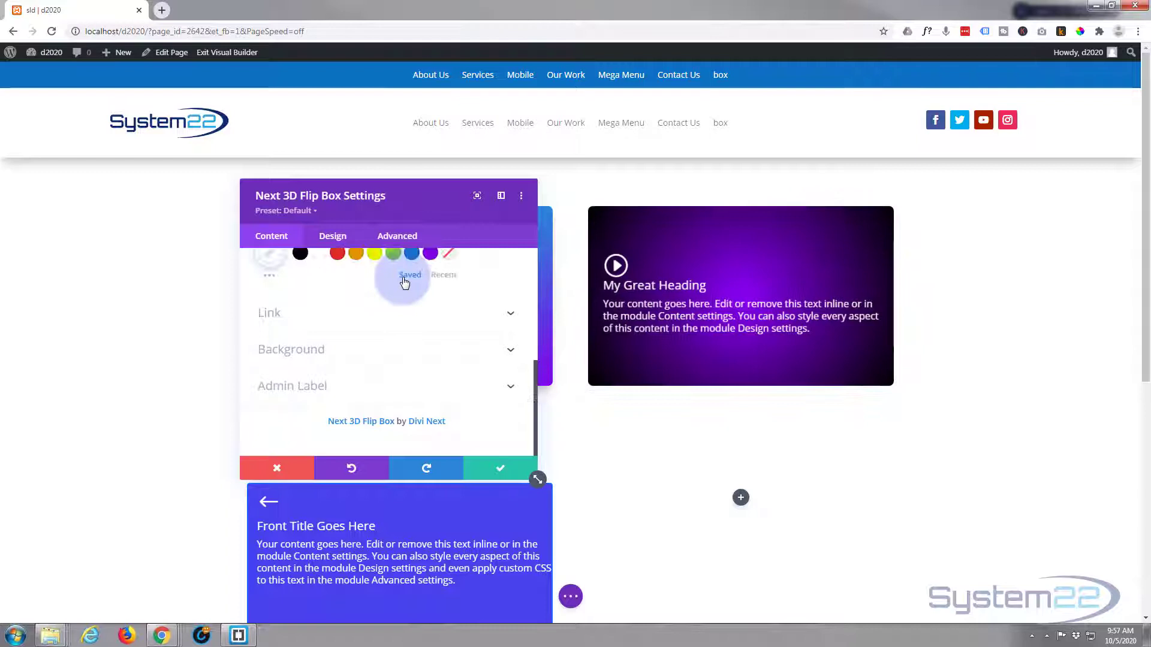
mouse_move(624, 300)
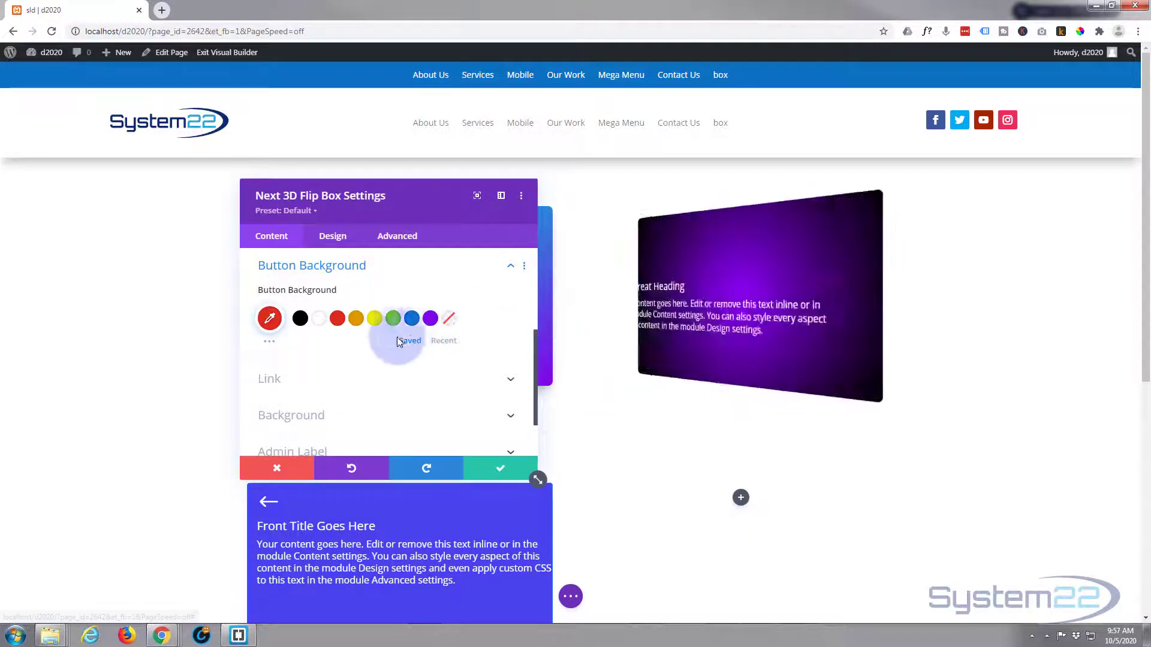
scroll(368, 344, down, 1)
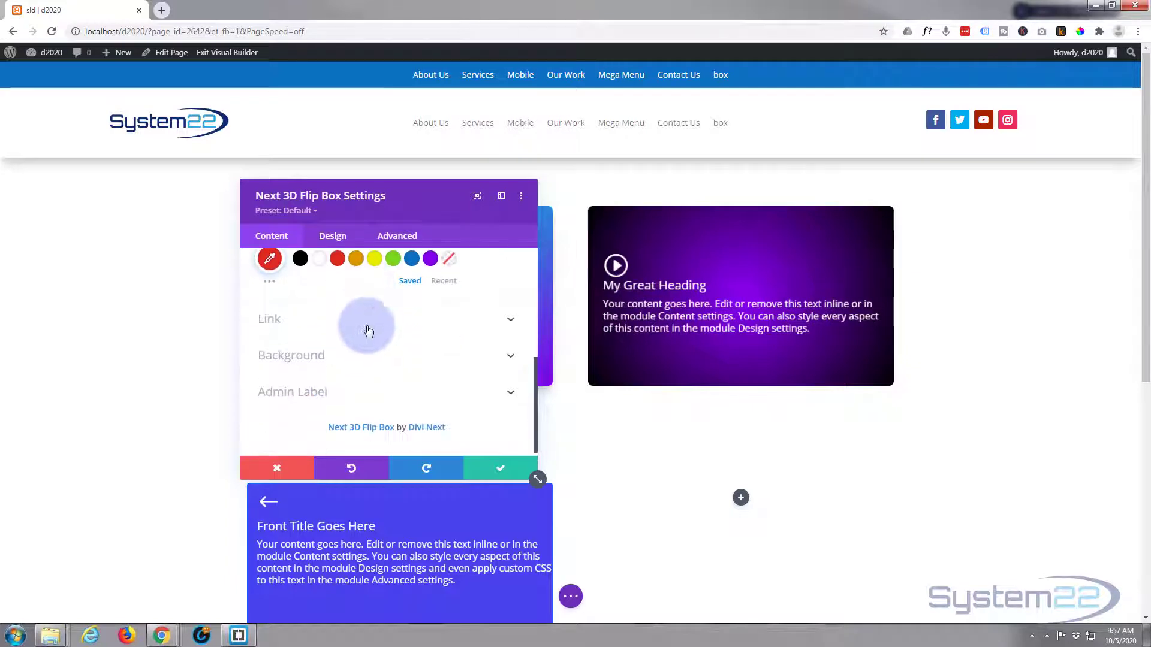
click(368, 330)
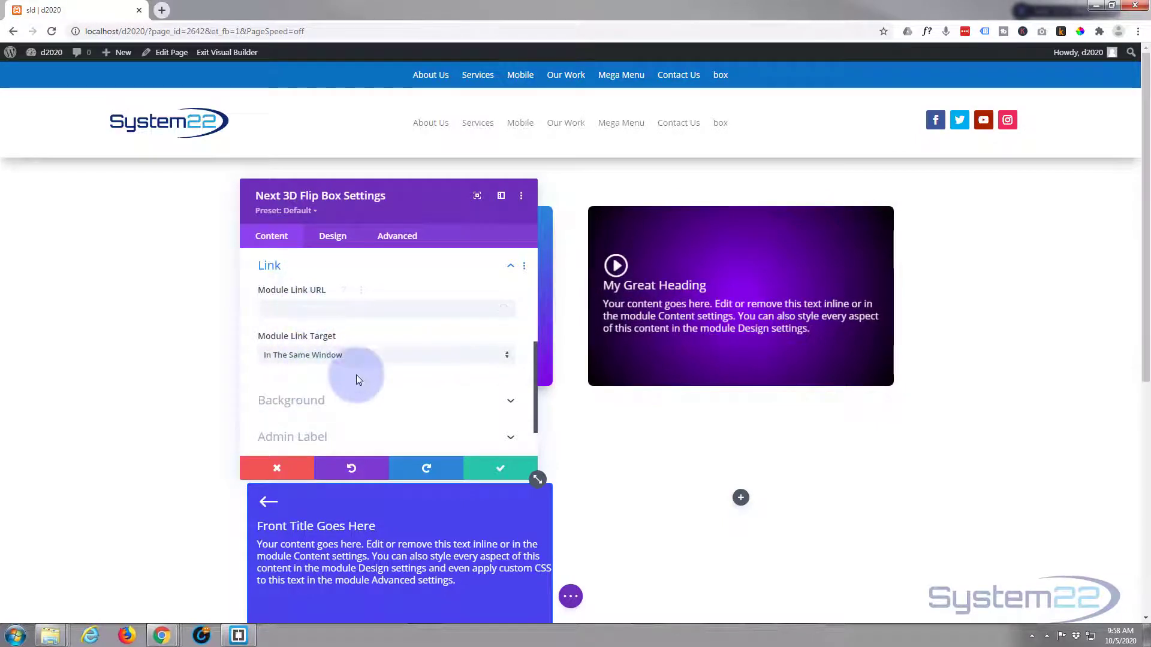
scroll(400, 366, down, 1)
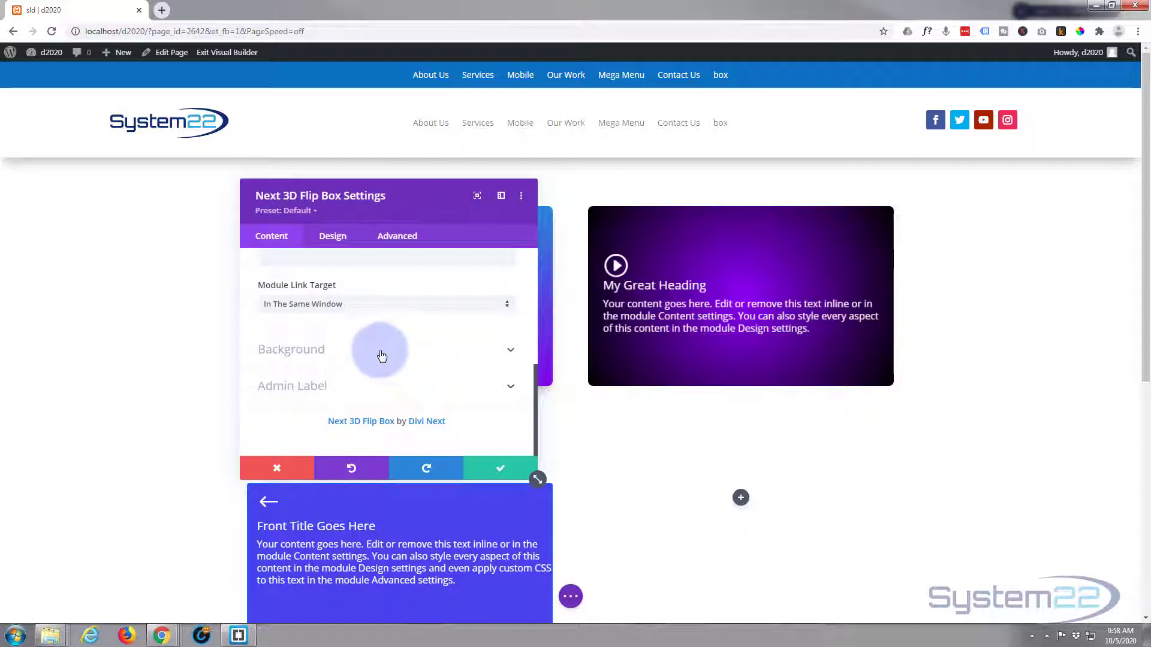
- Try black for the module background, revert it to transparent, then switch to Design settings
click(378, 359)
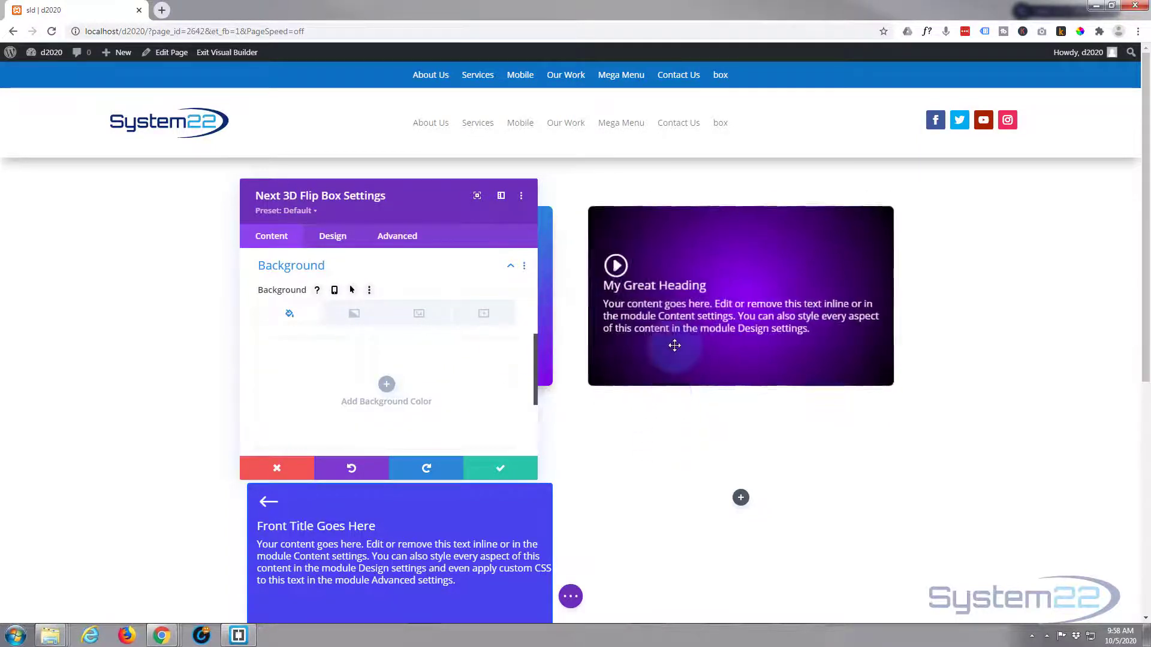
click(377, 354)
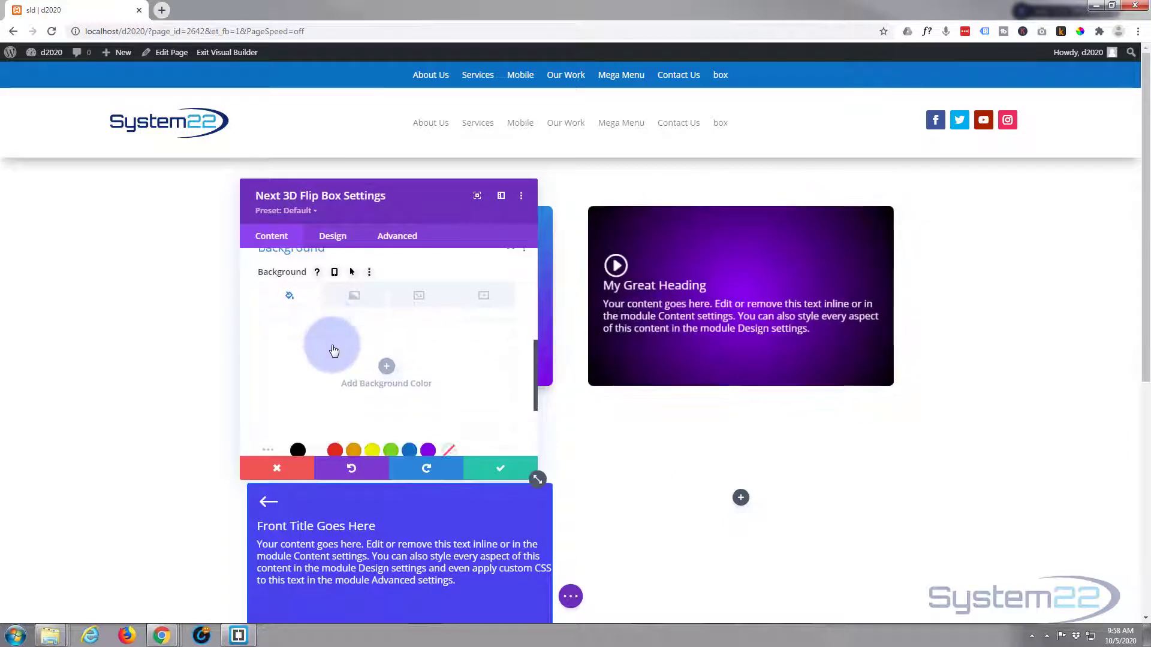
scroll(296, 355, down, 2)
click(298, 349)
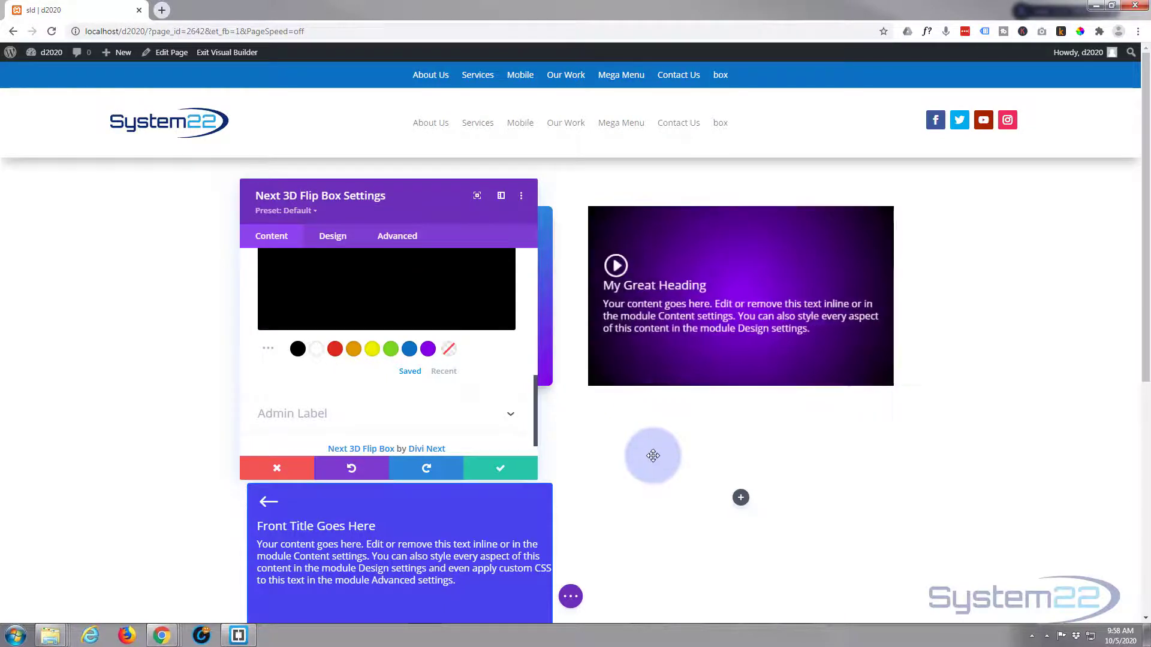
click(450, 351)
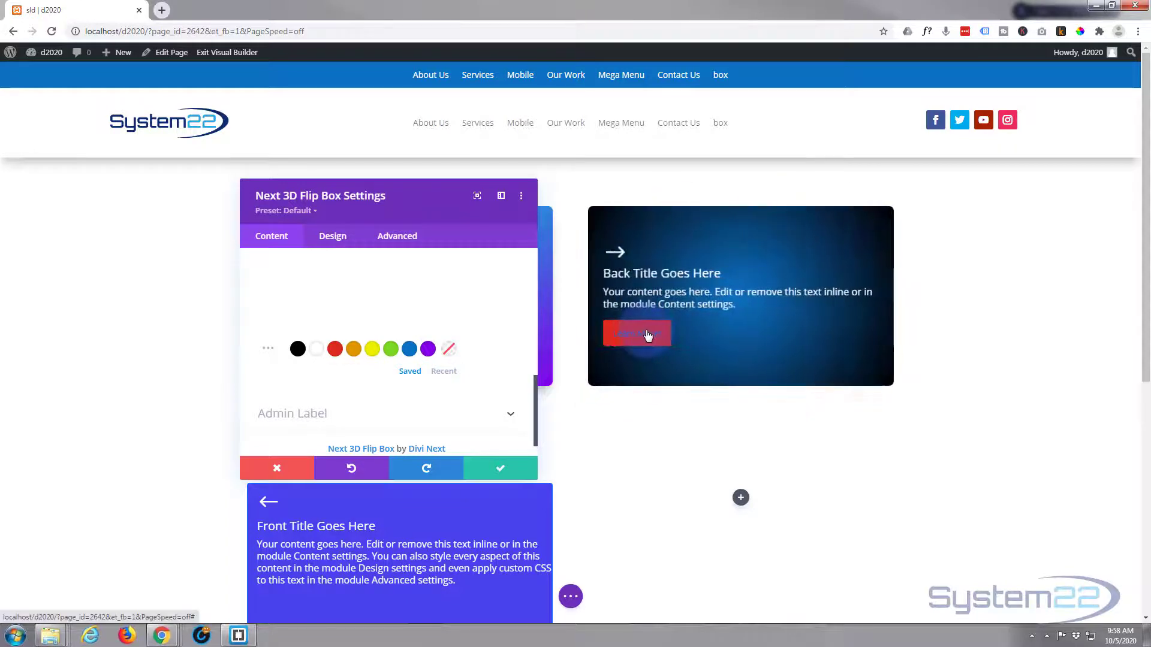
click(320, 355)
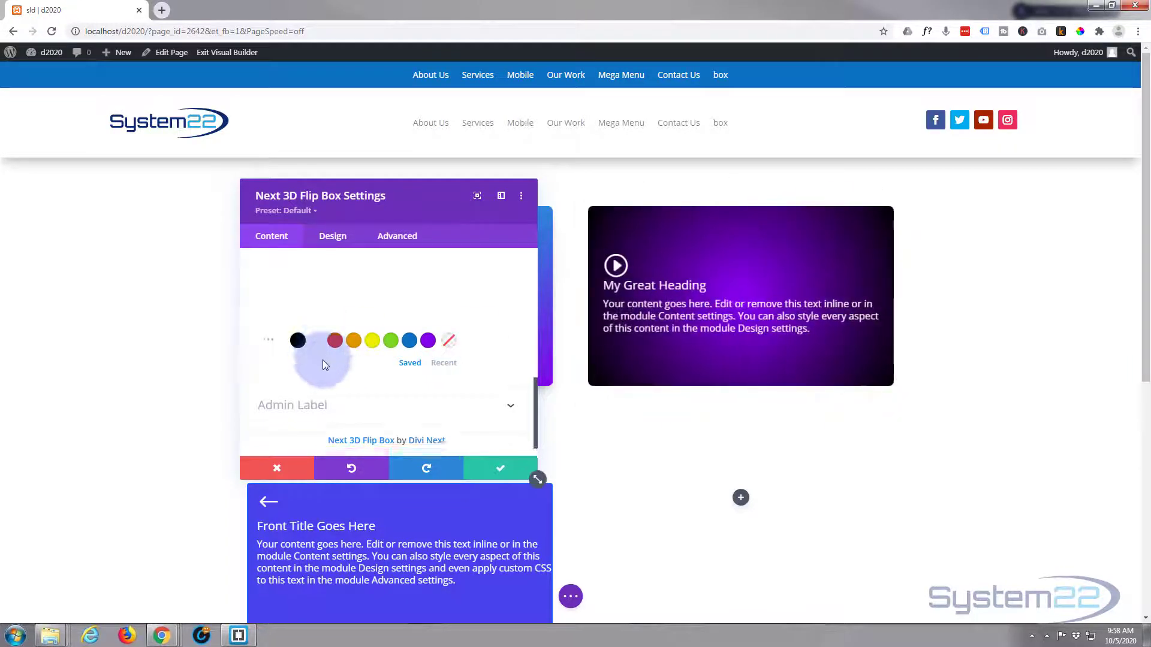
click(331, 237)
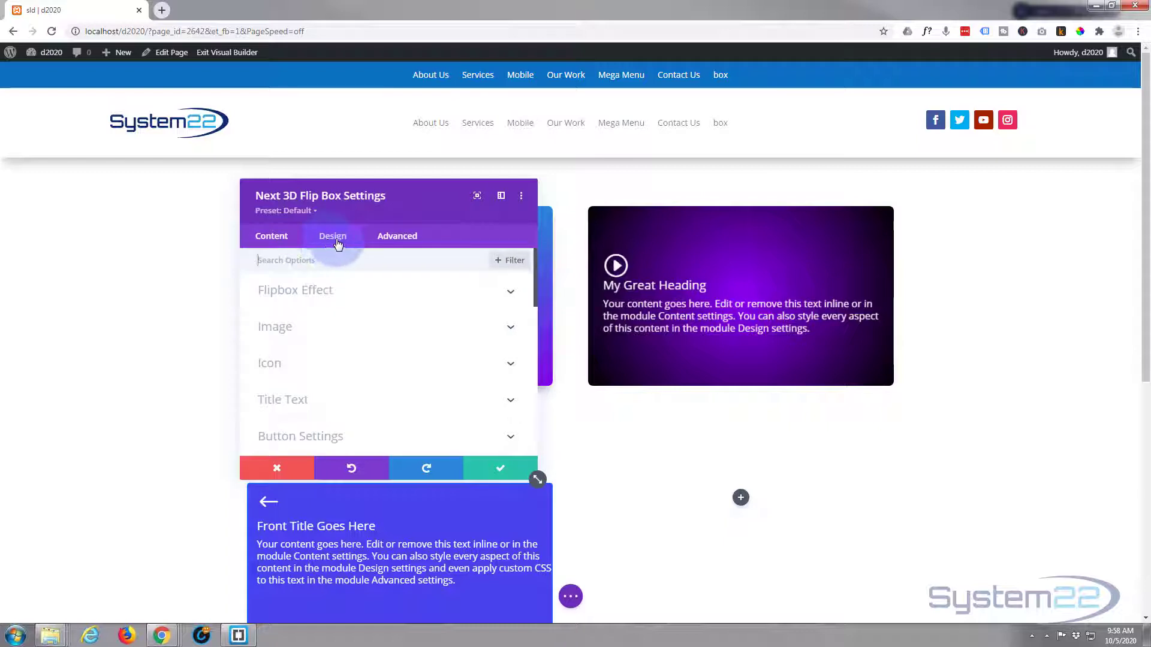
- Set the Flipbox Effect to Left Right after previewing Bottom Top
click(376, 301)
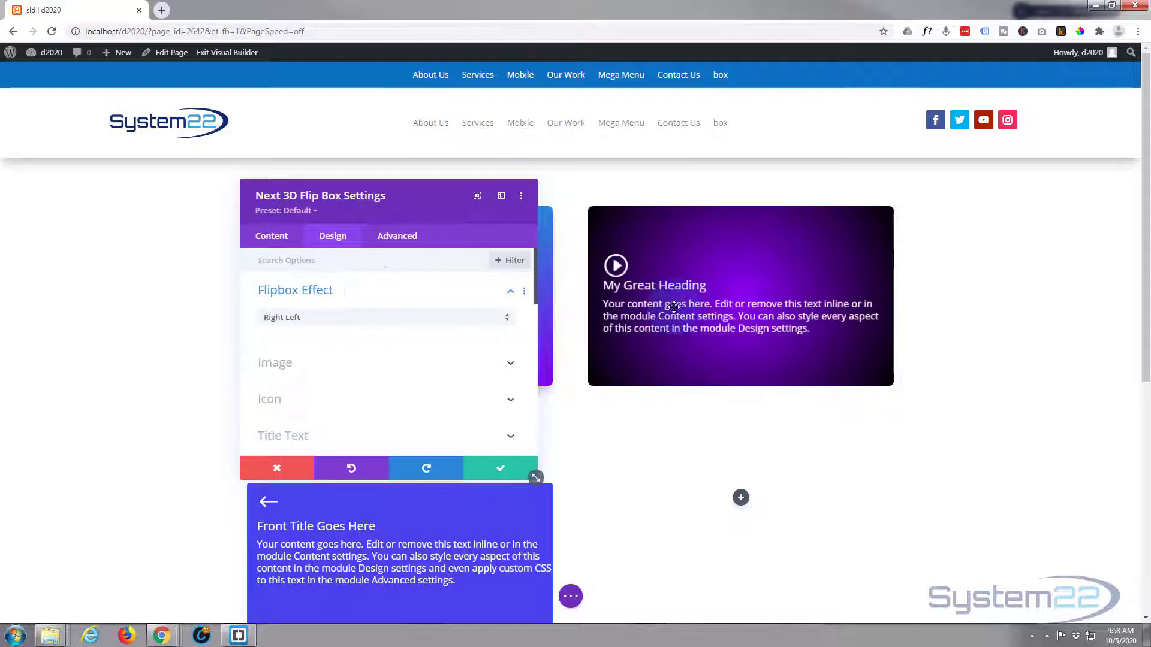
mouse_move(680, 307)
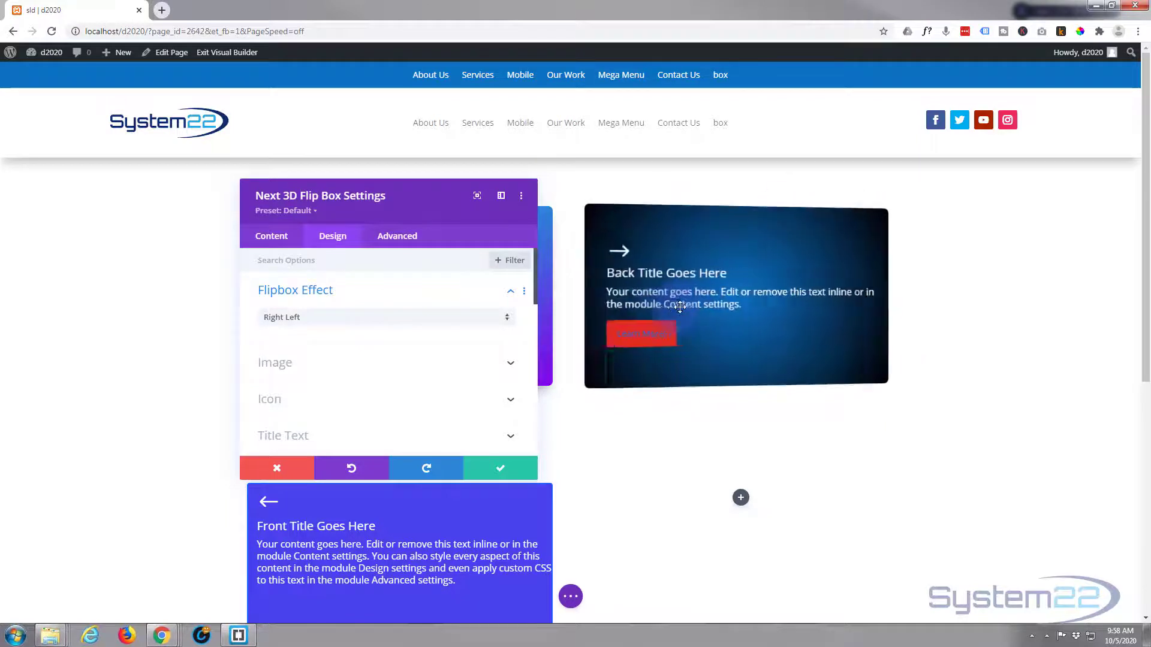
click(375, 319)
click(360, 354)
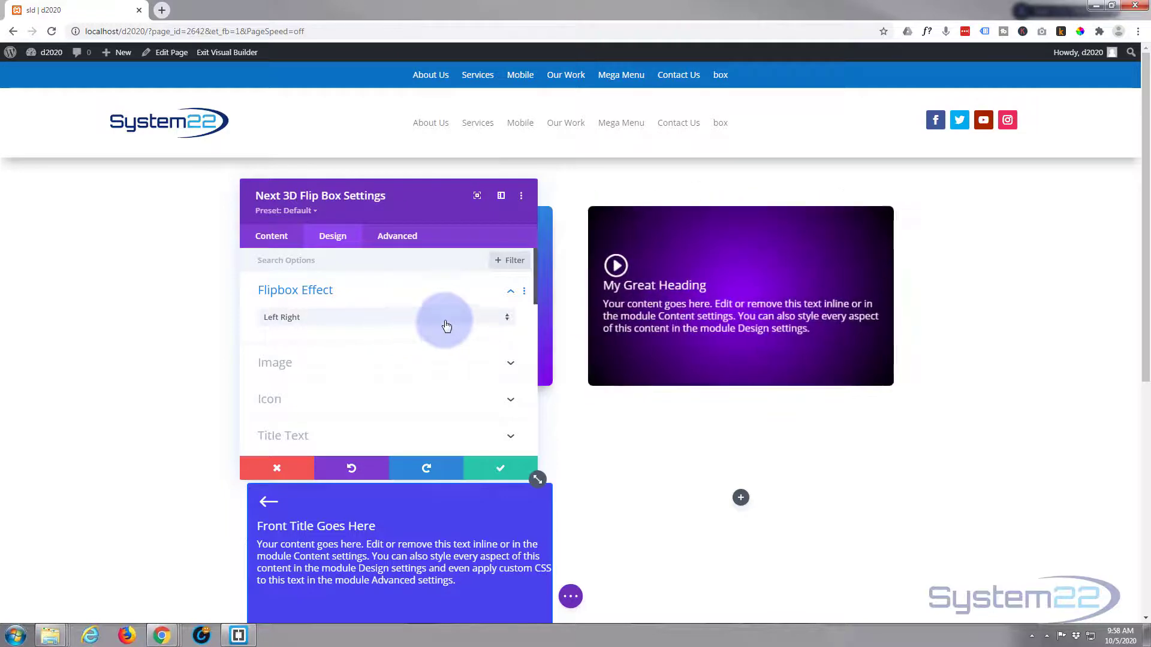
click(347, 322)
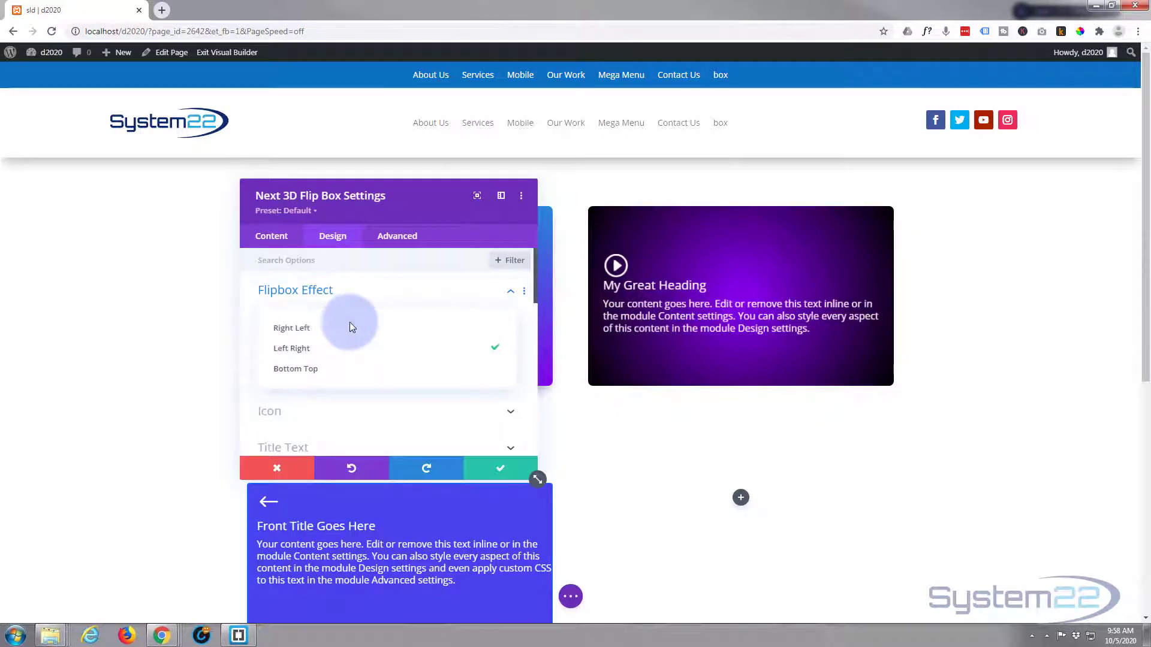
click(330, 370)
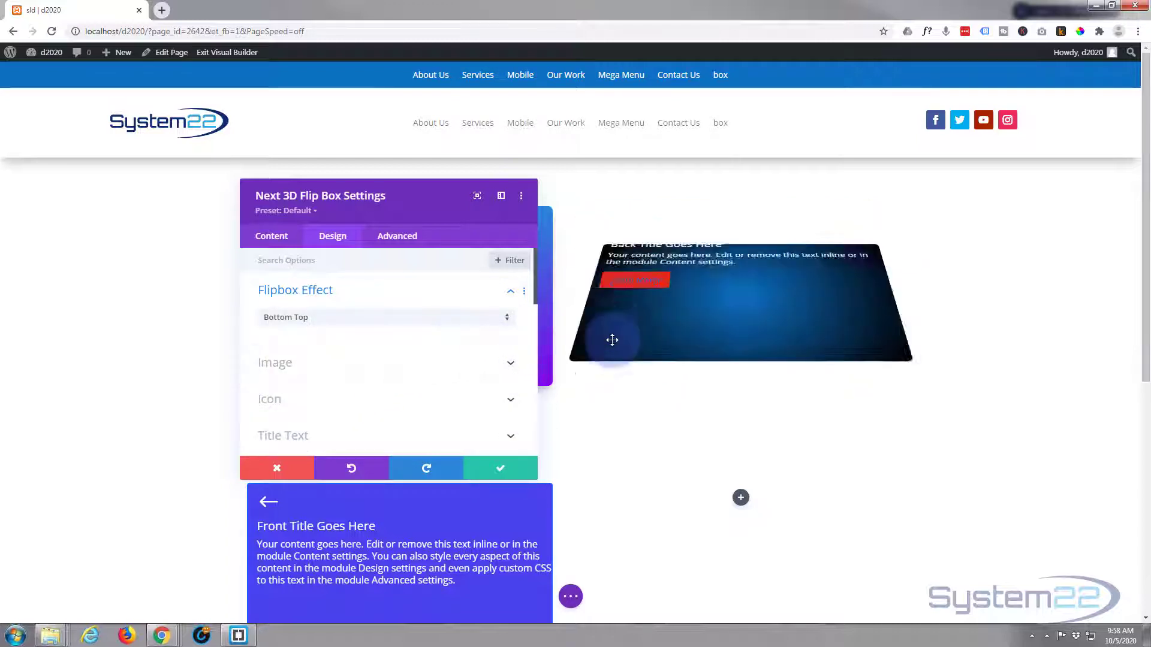
click(257, 325)
click(327, 320)
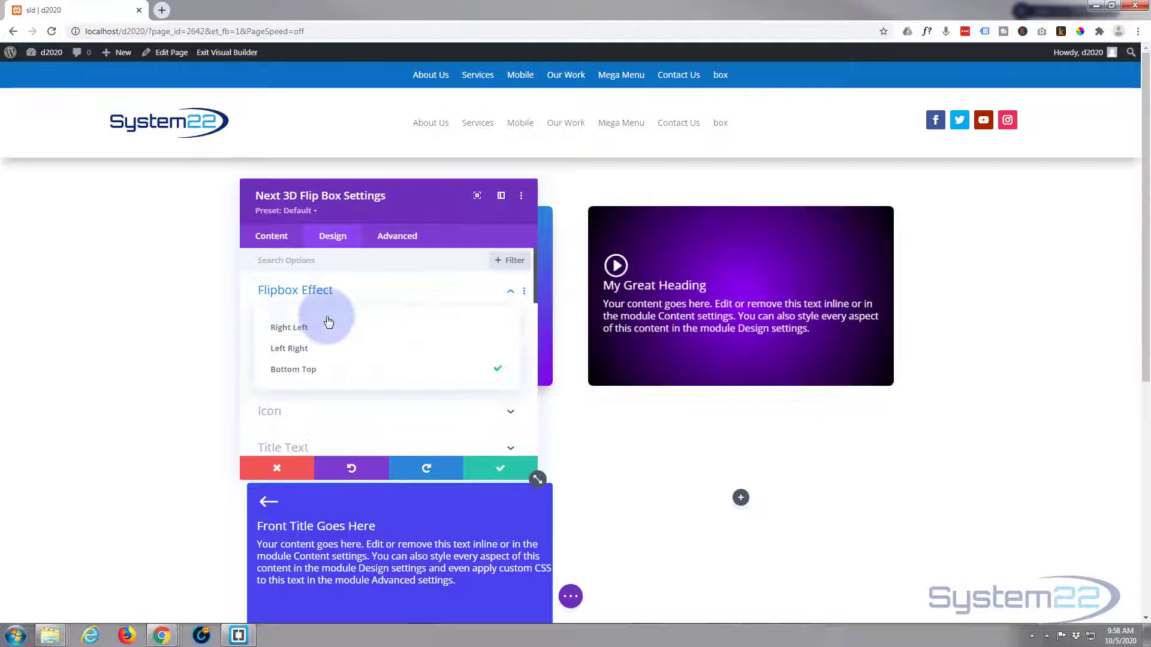
click(302, 349)
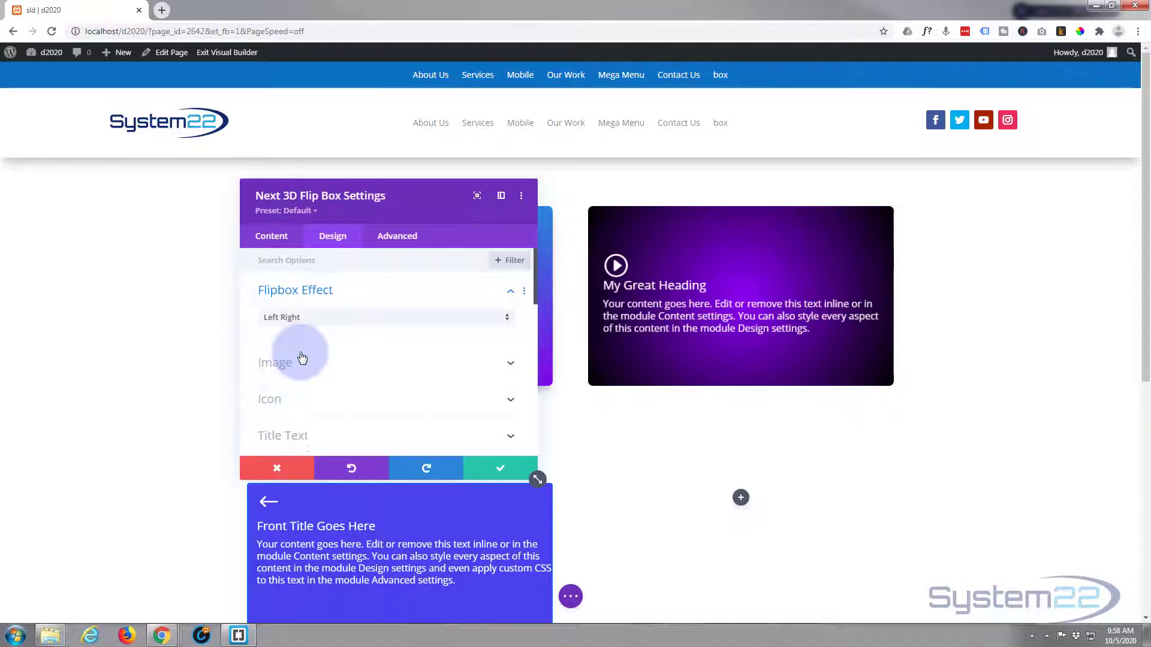
- Set the front play icon colour to a magenta pink
scroll(319, 339, down, 1)
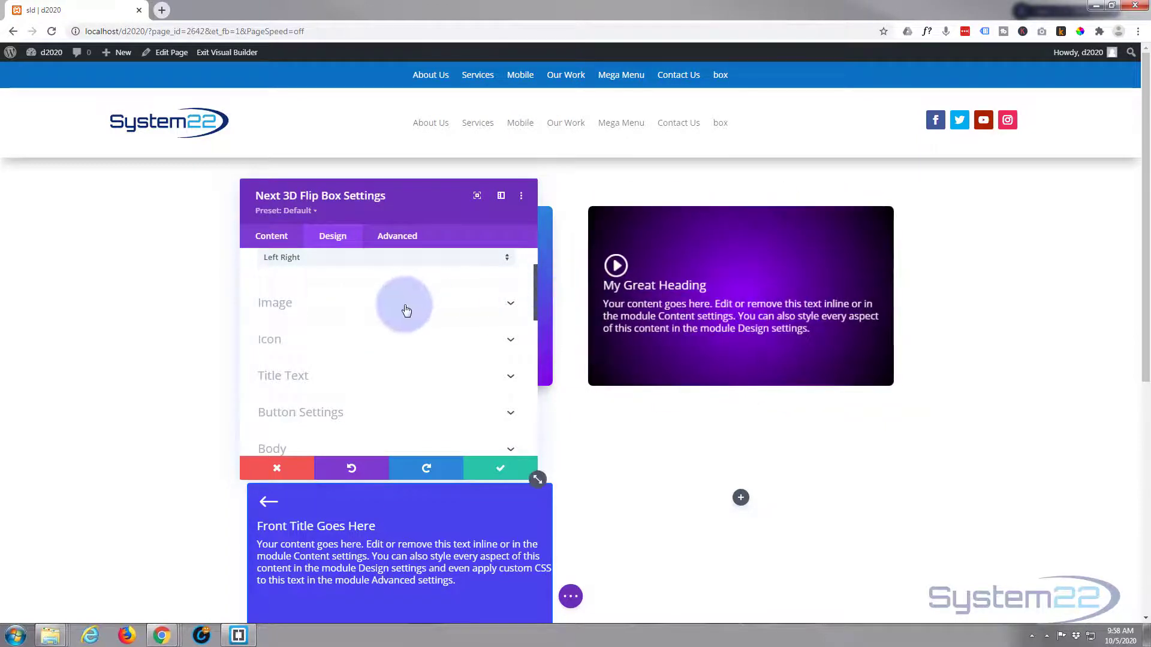
scroll(401, 306, down, 1)
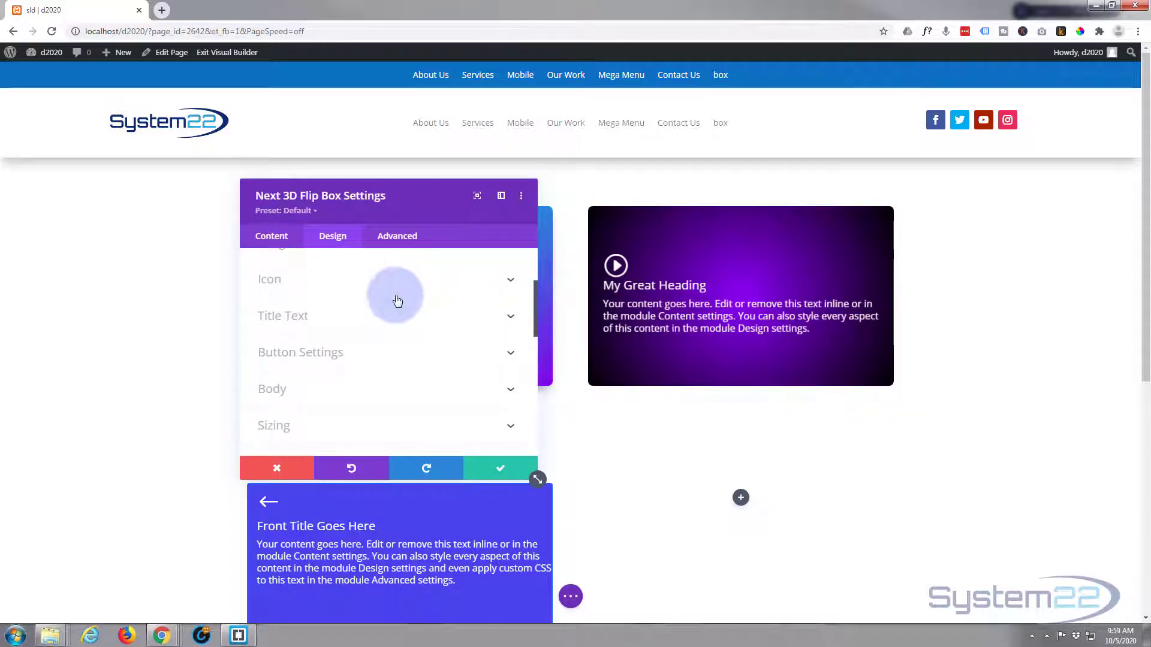
click(397, 298)
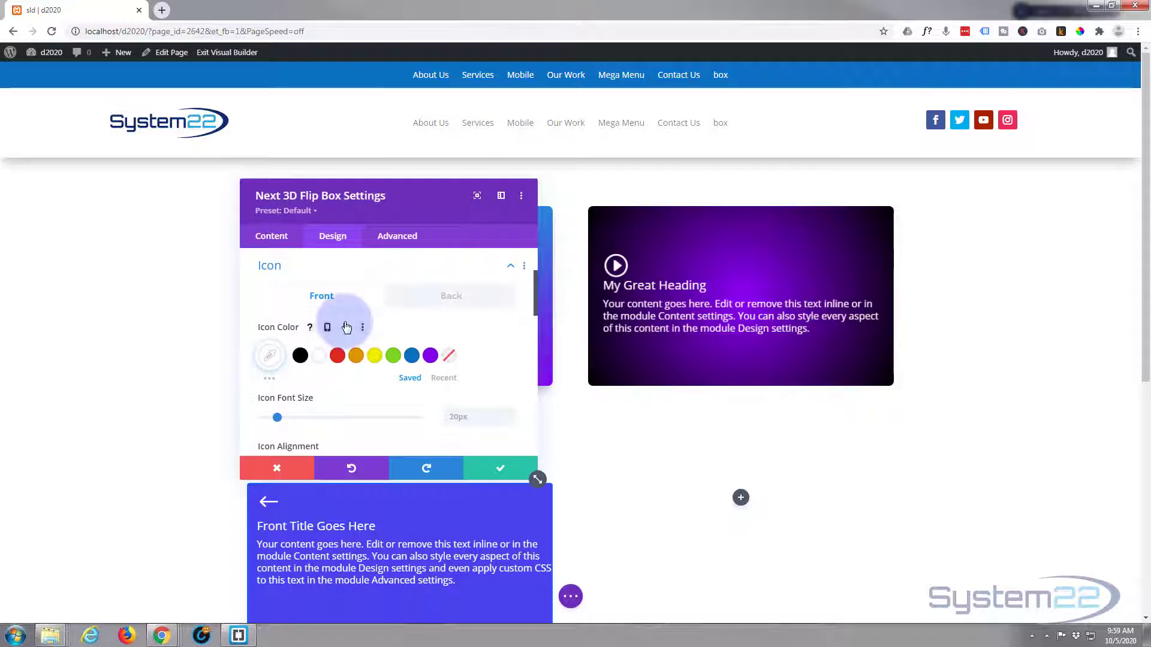
scroll(345, 322, down, 1)
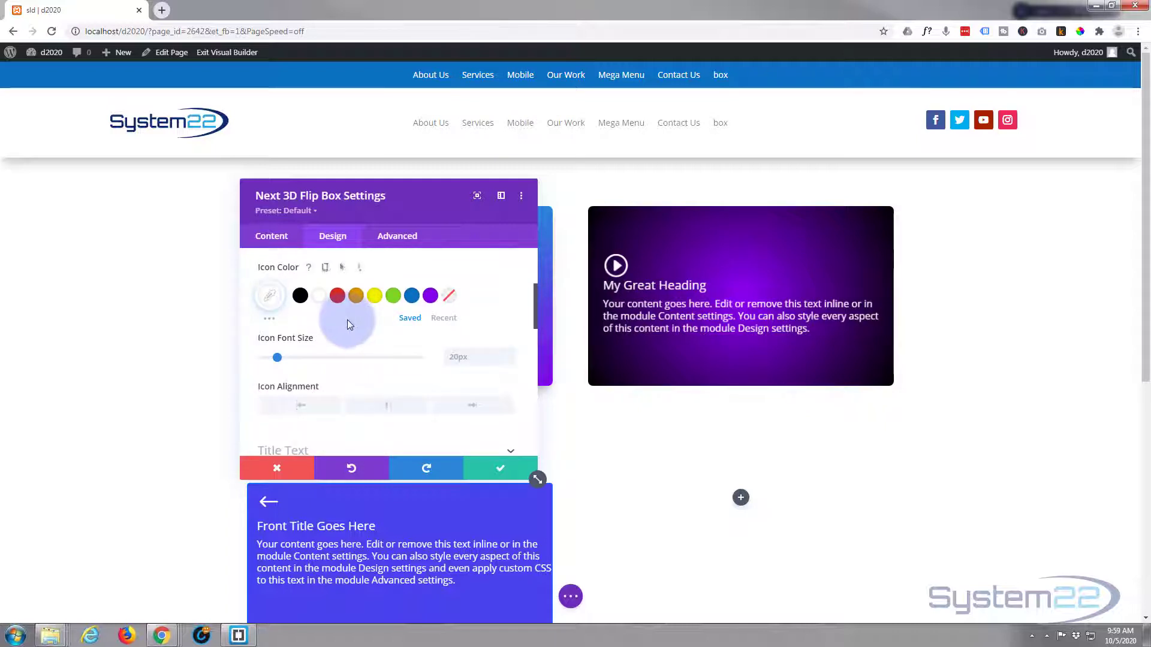
click(417, 305)
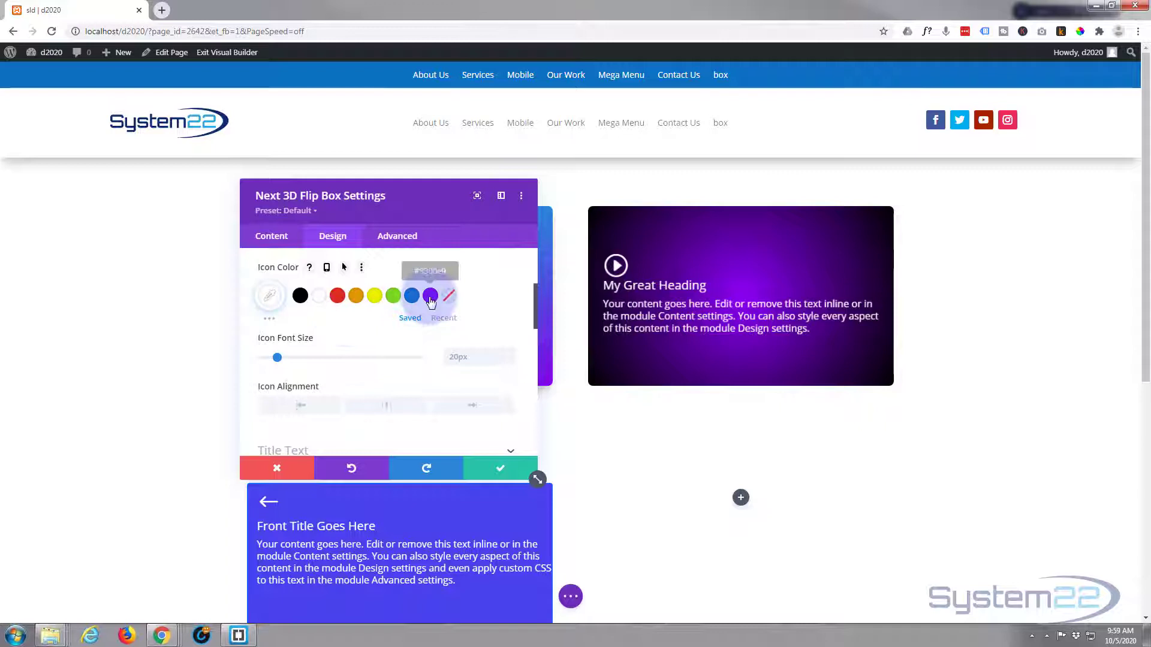
click(430, 296)
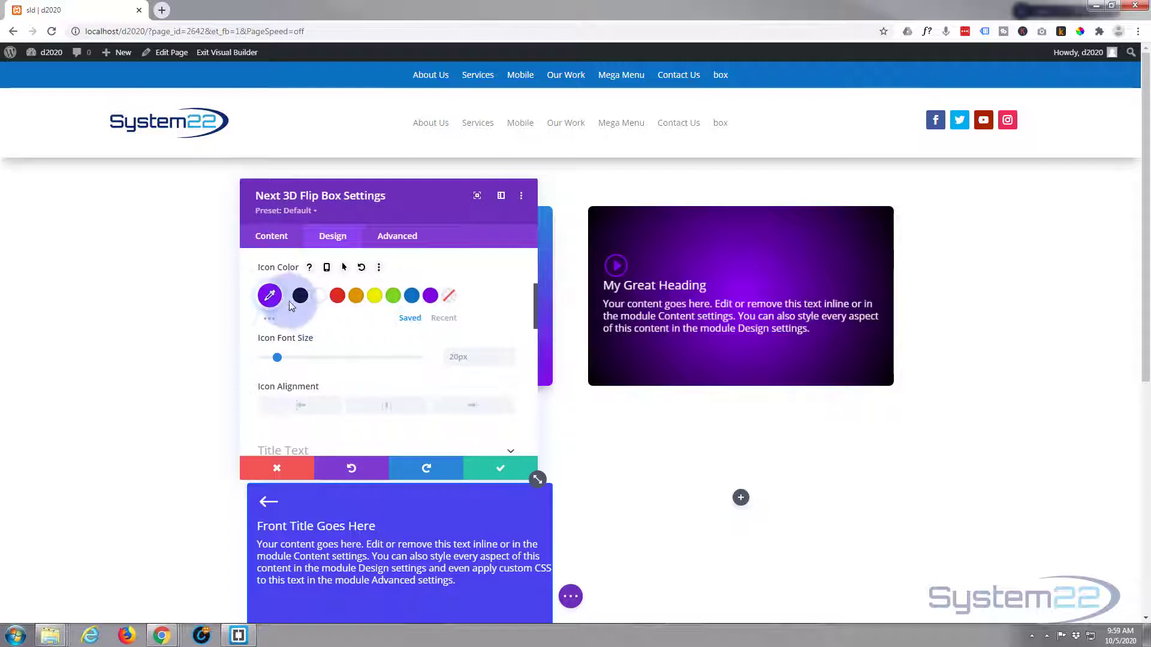
click(270, 295)
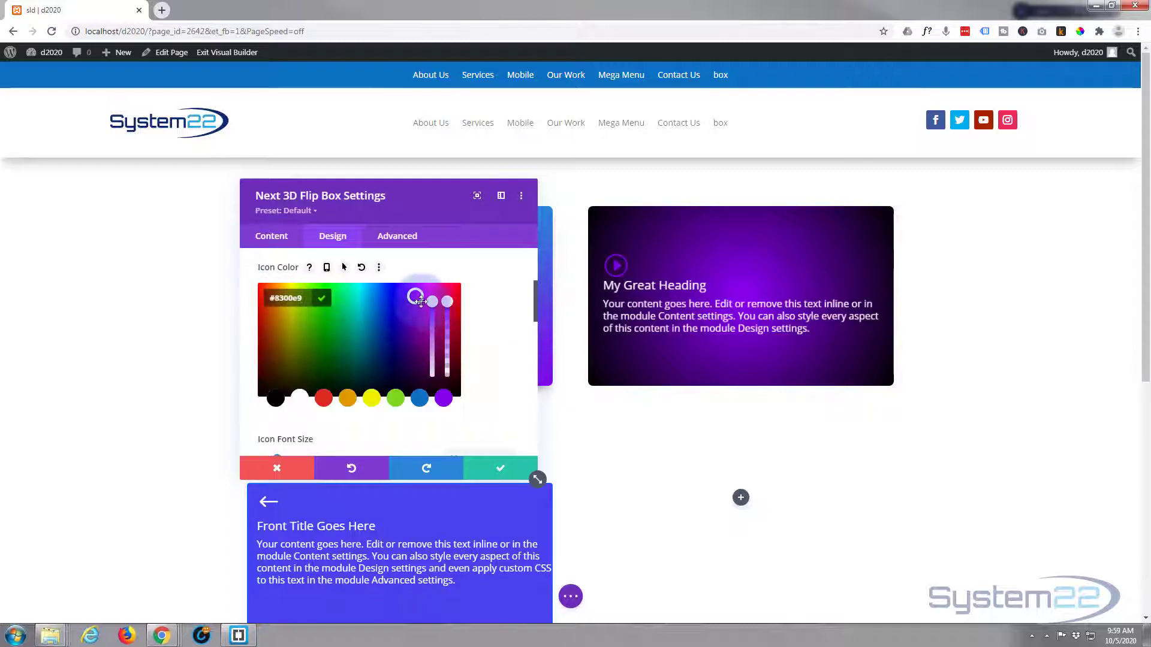
mouse_move(420, 301)
mouse_down()
mouse_move(419, 290)
mouse_move(438, 288)
mouse_up()
- Enlarge the icon to 73px font size and centre-align it
scroll(358, 345, down, 2)
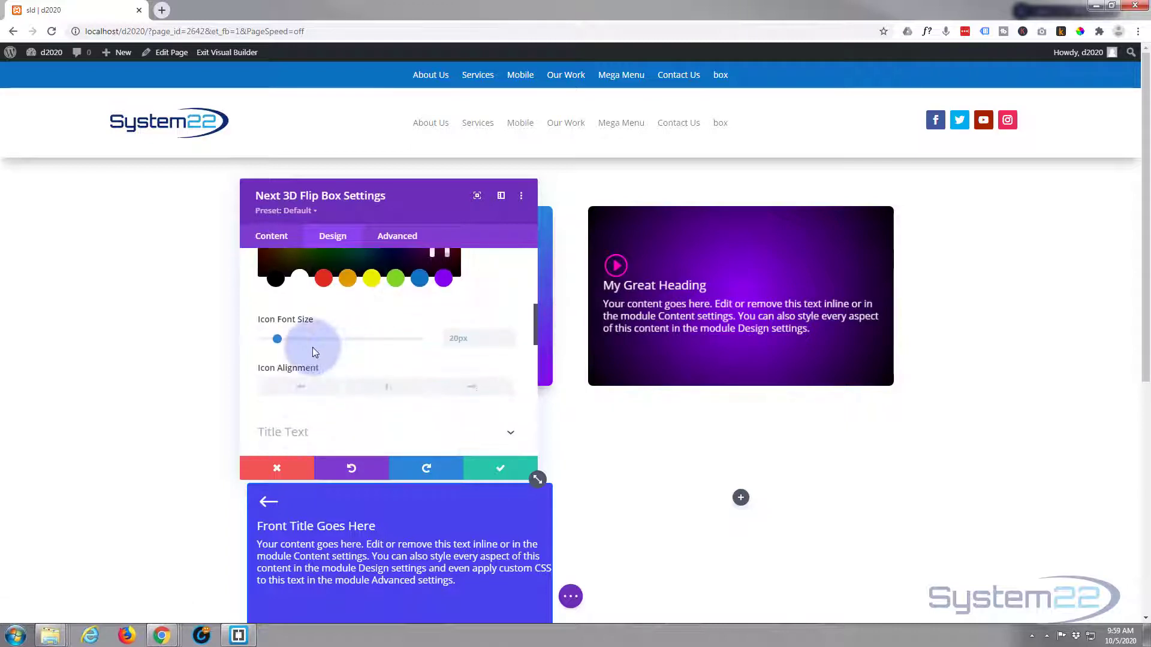
drag(281, 340, 319, 339)
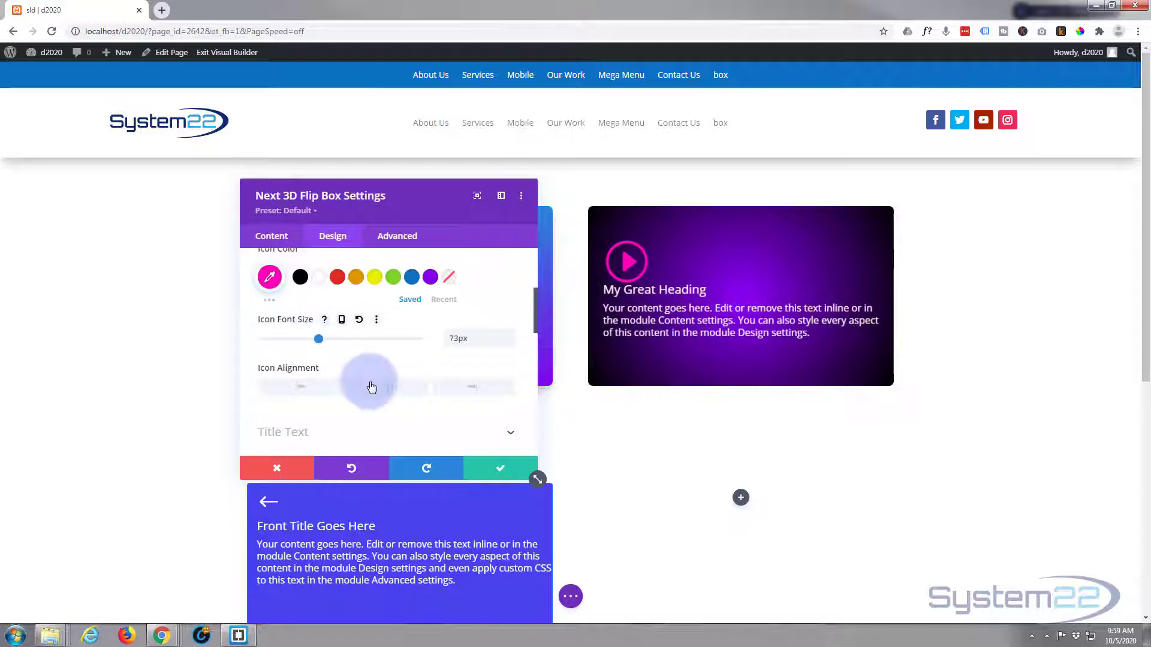
click(381, 389)
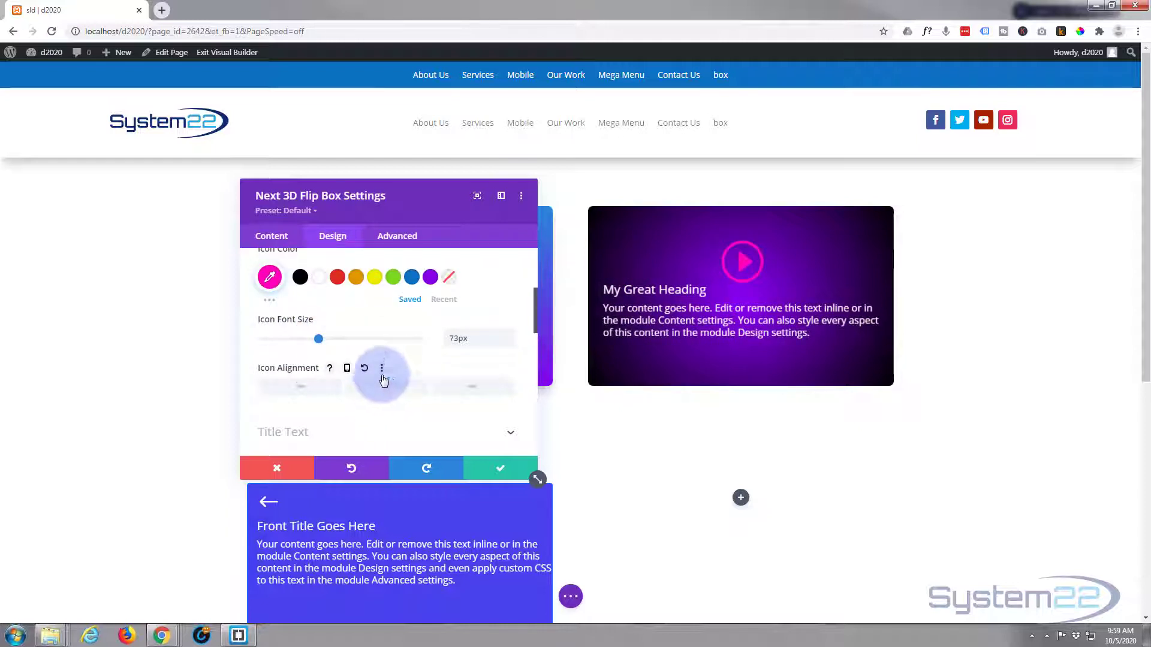
scroll(380, 384, down, 1)
scroll(380, 373, down, 1)
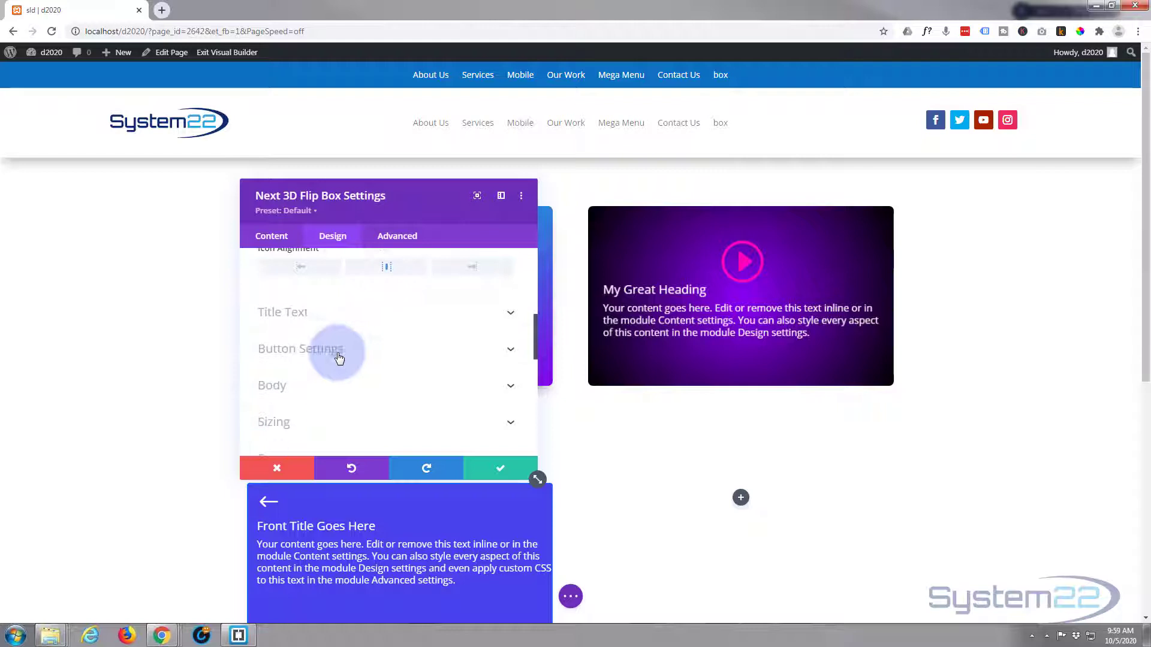
- Make the front title text uppercase and centre-aligned, then expand Button Settings
click(377, 312)
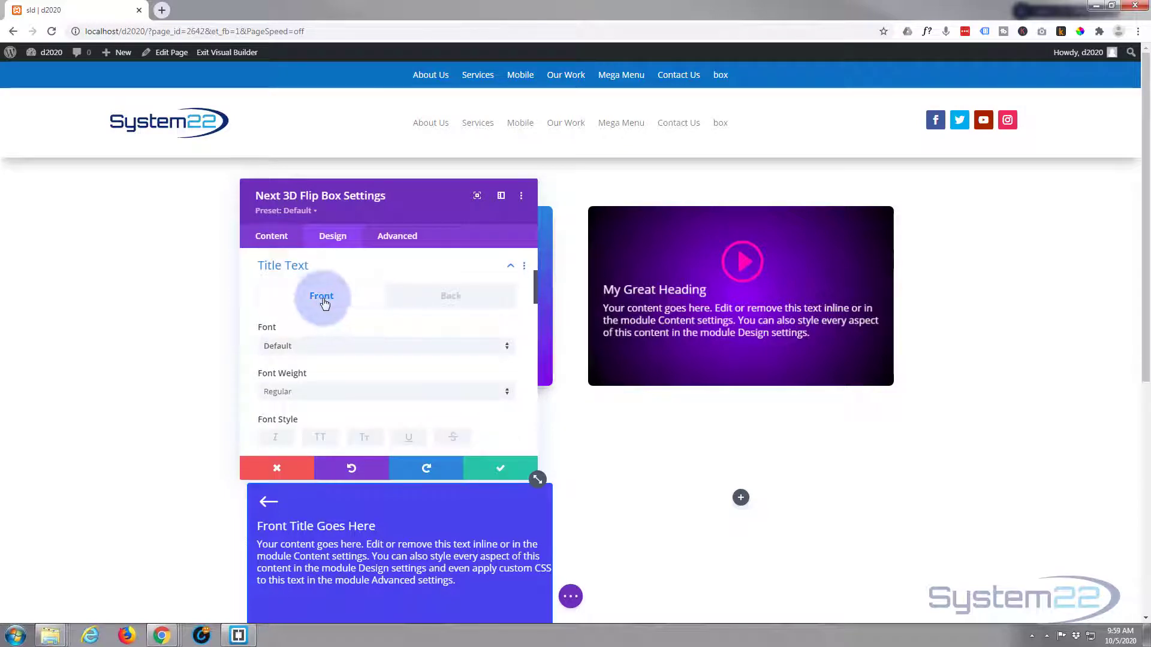
scroll(337, 327, down, 2)
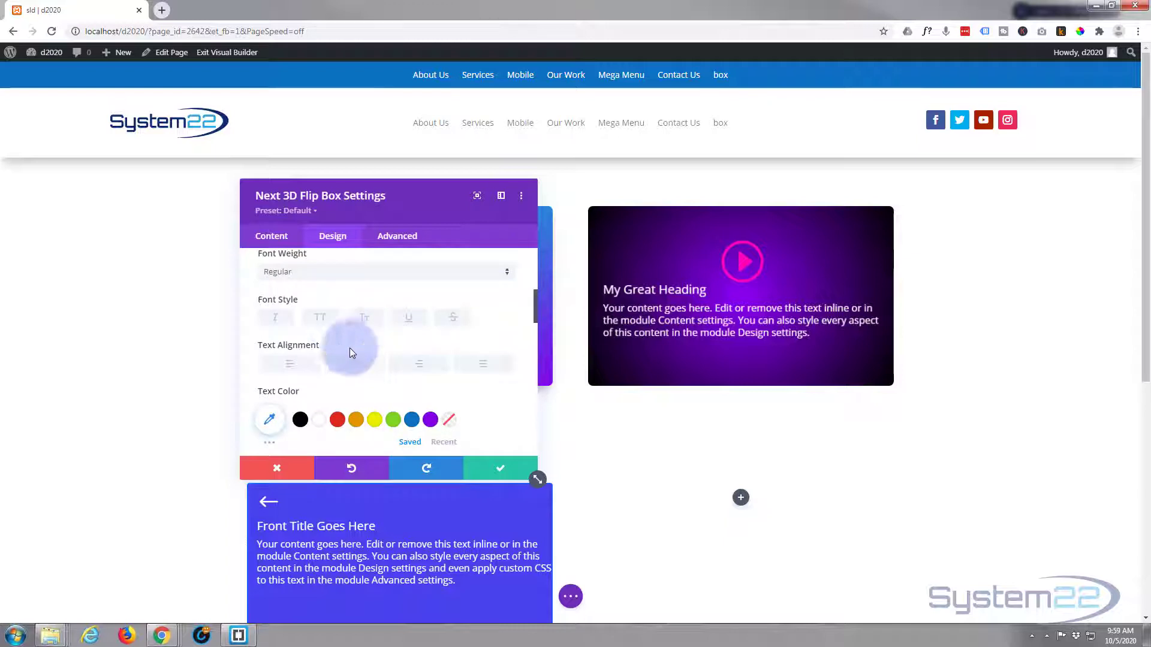
click(322, 326)
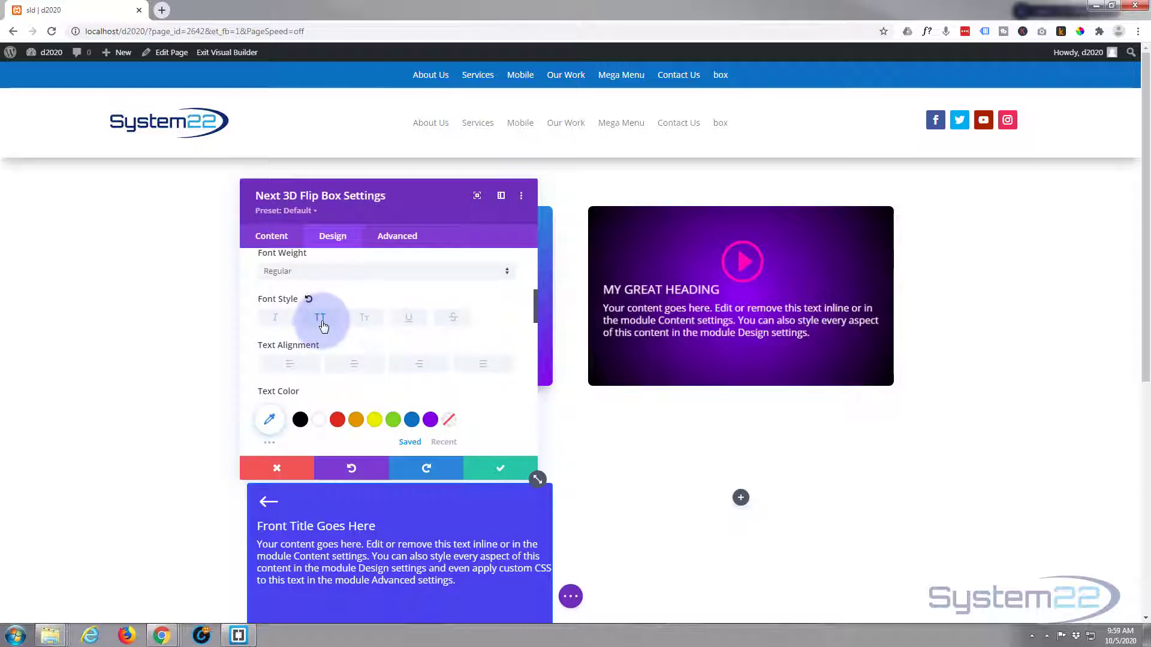
click(355, 364)
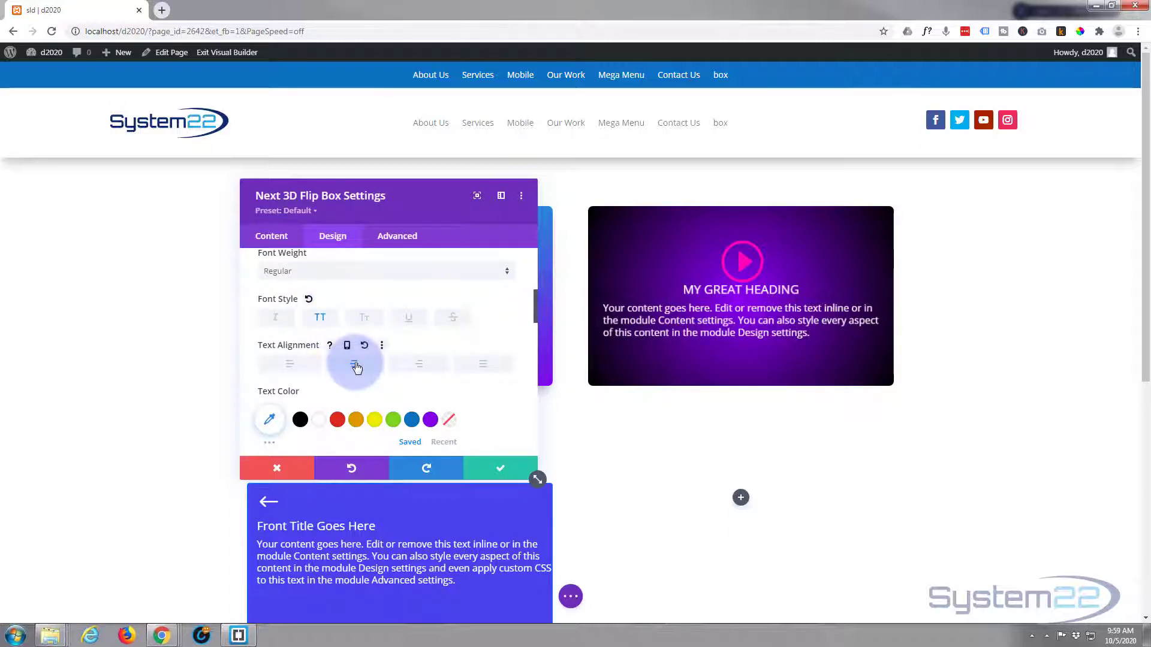
scroll(357, 367, down, 2)
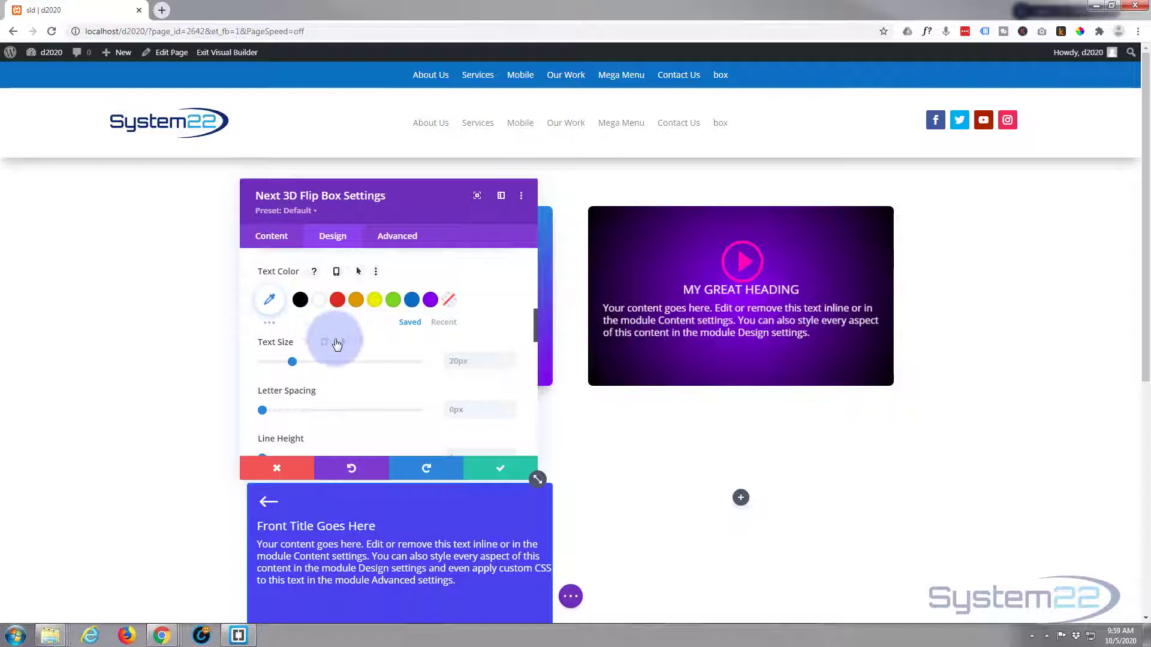
scroll(324, 333, down, 1)
scroll(322, 361, down, 3)
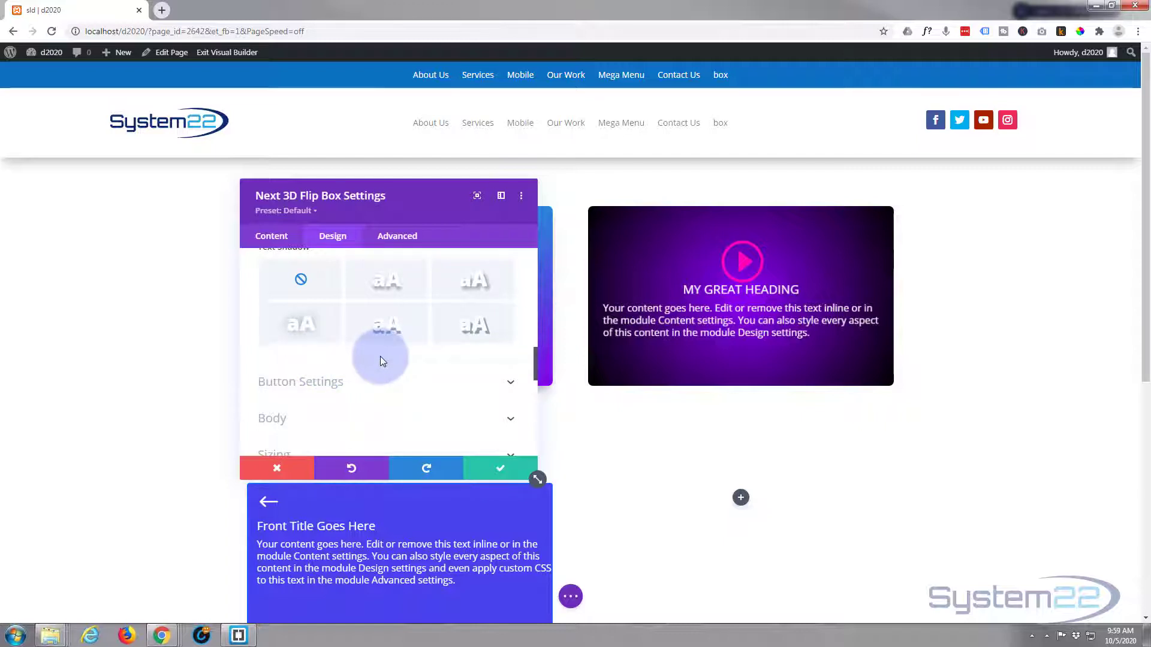
scroll(382, 360, down, 1)
click(386, 331)
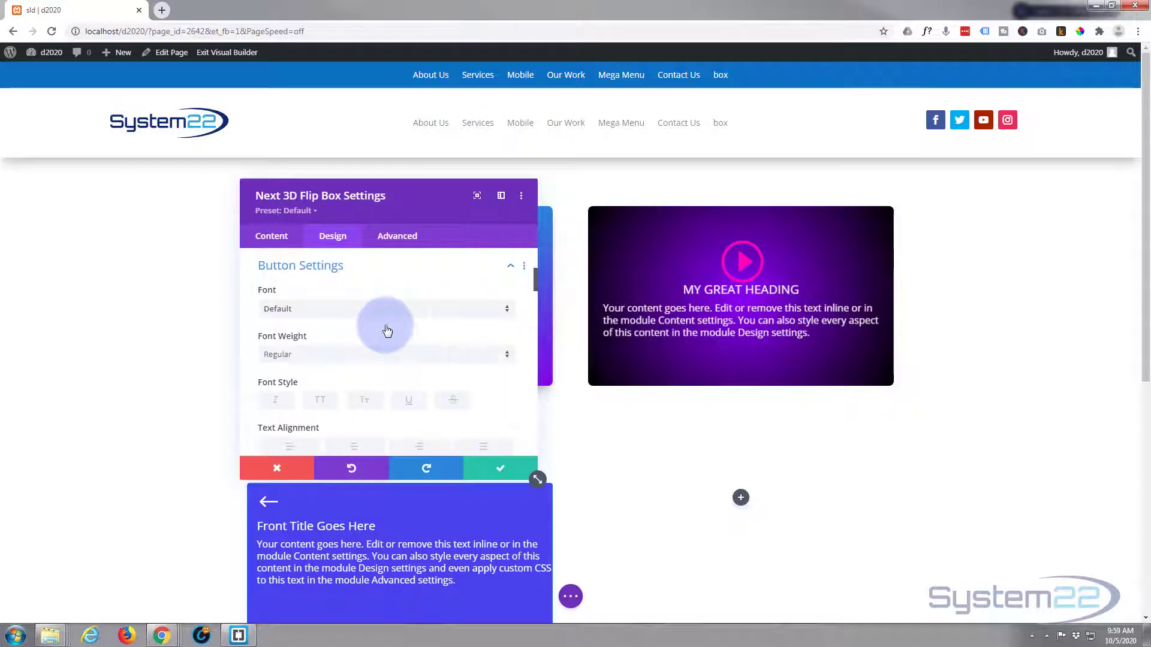
mouse_move(632, 316)
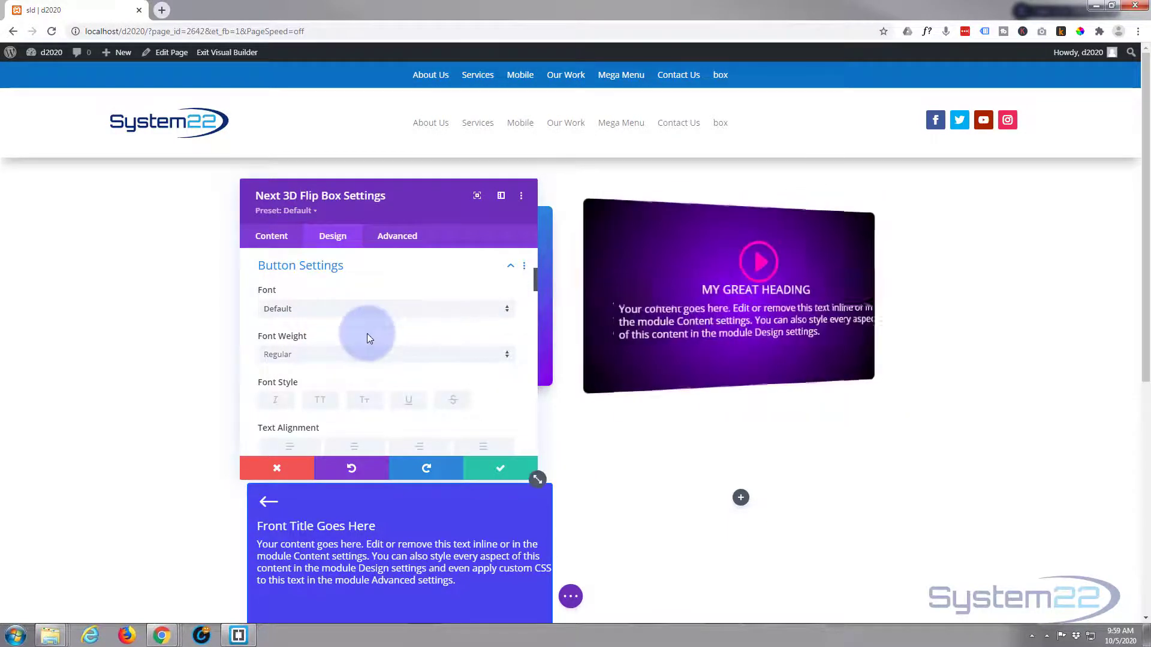
click(339, 357)
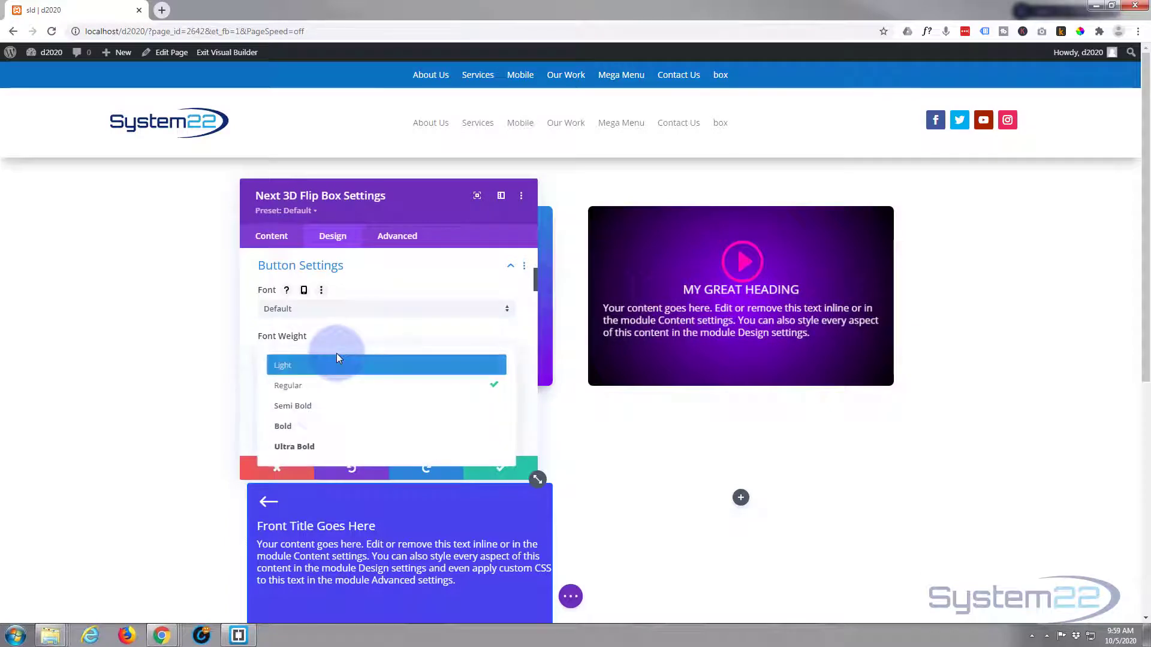
click(323, 405)
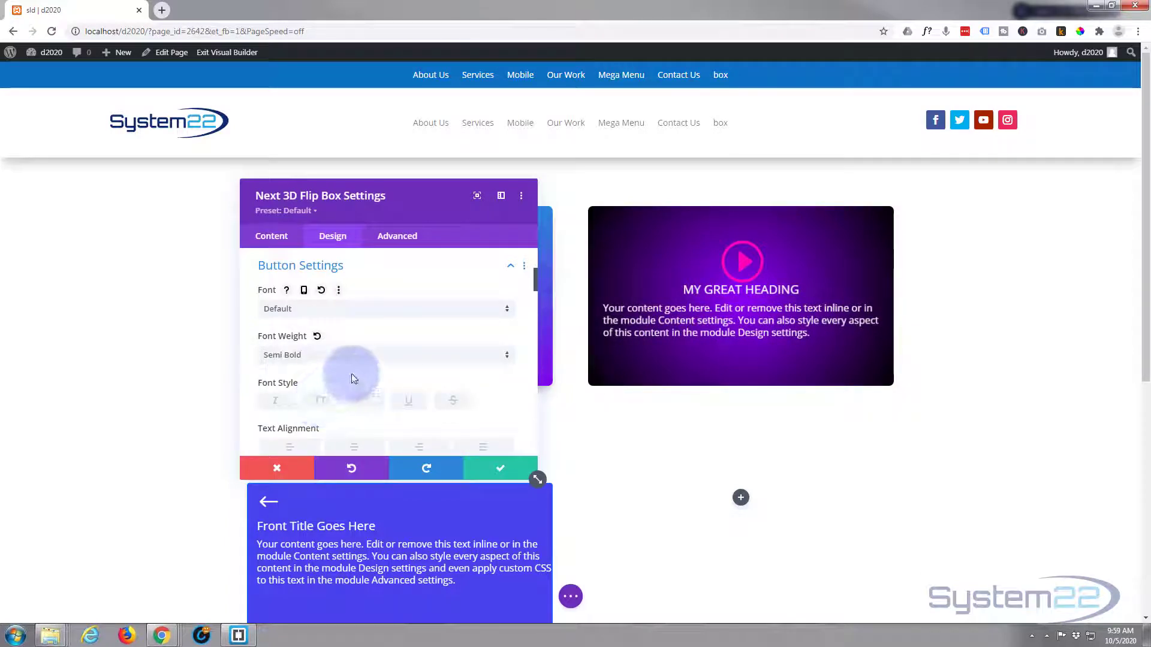
scroll(352, 373, down, 2)
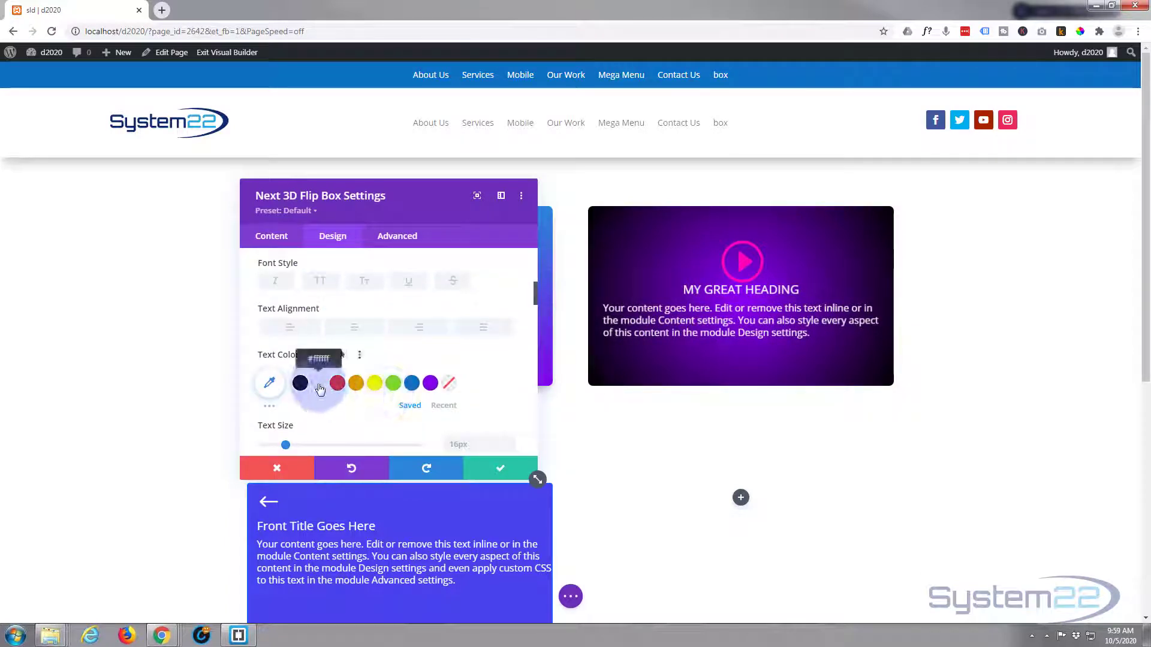
mouse_move(673, 359)
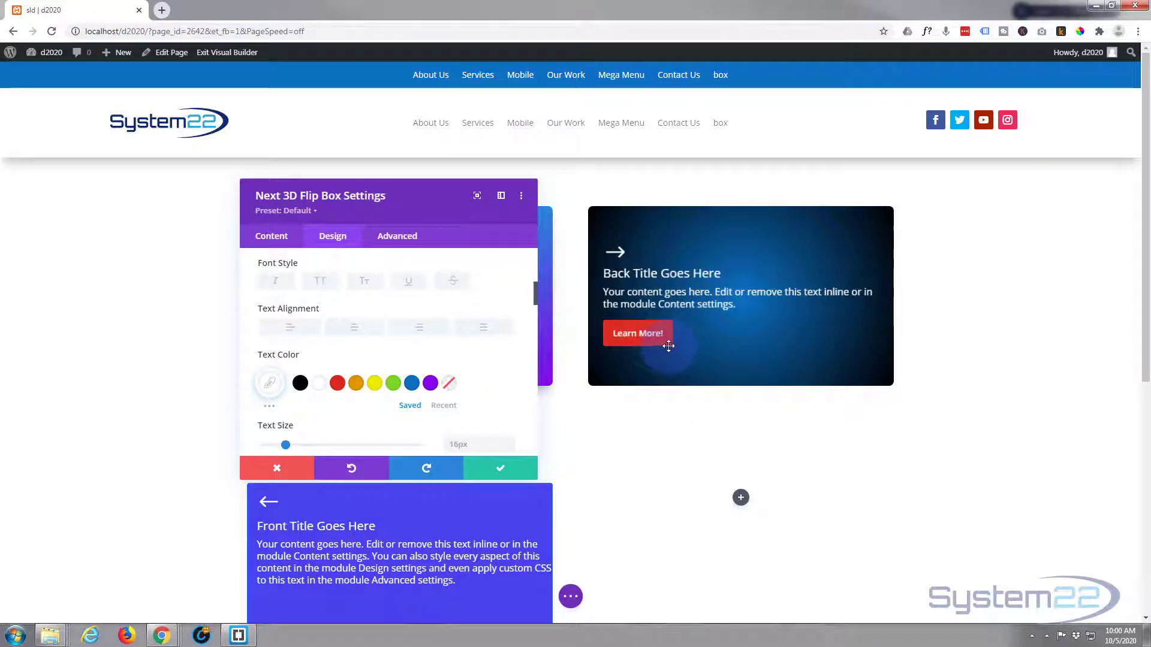
scroll(404, 349, down, 1)
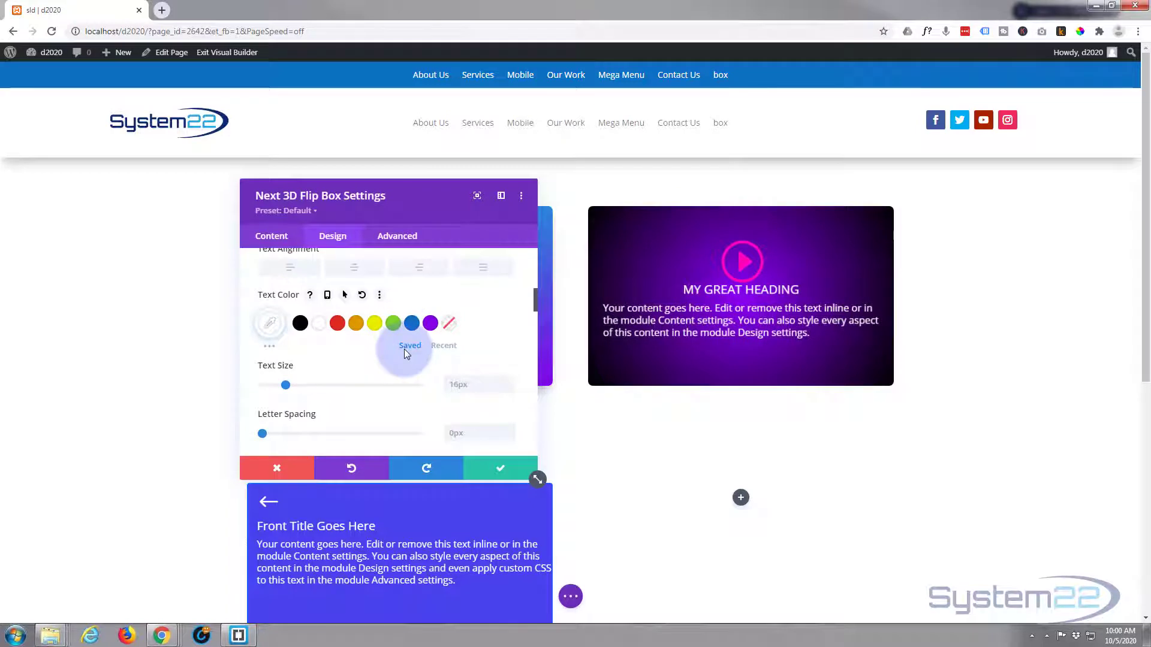
scroll(404, 348, down, 1)
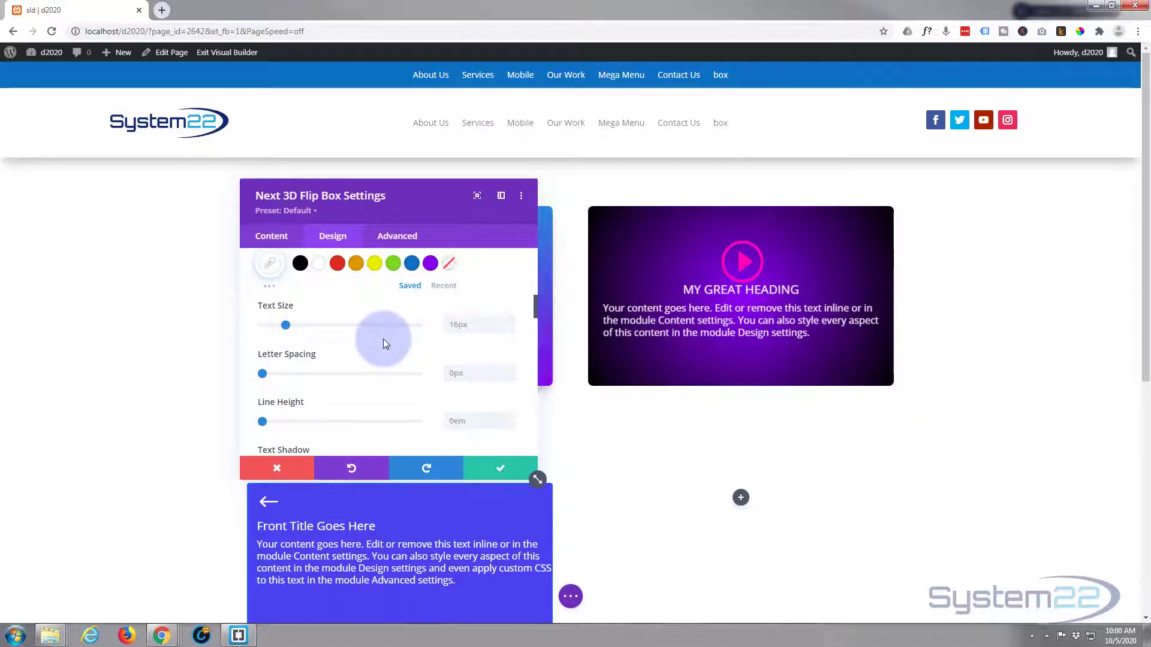
scroll(383, 341, down, 1)
scroll(383, 343, down, 6)
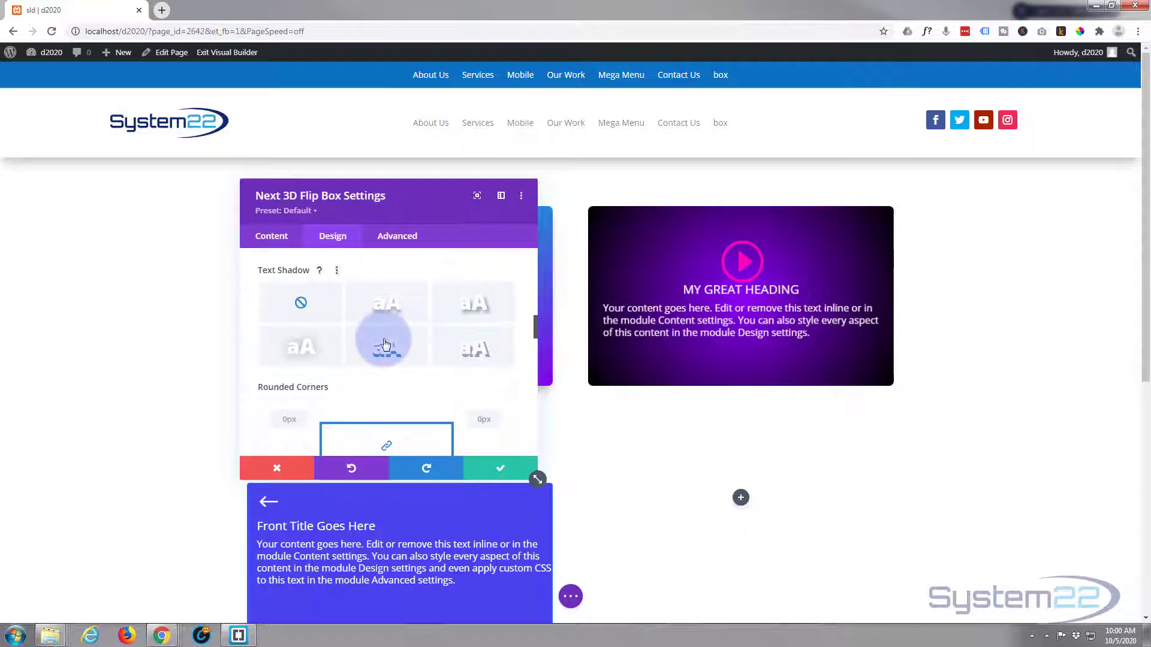
scroll(385, 343, down, 5)
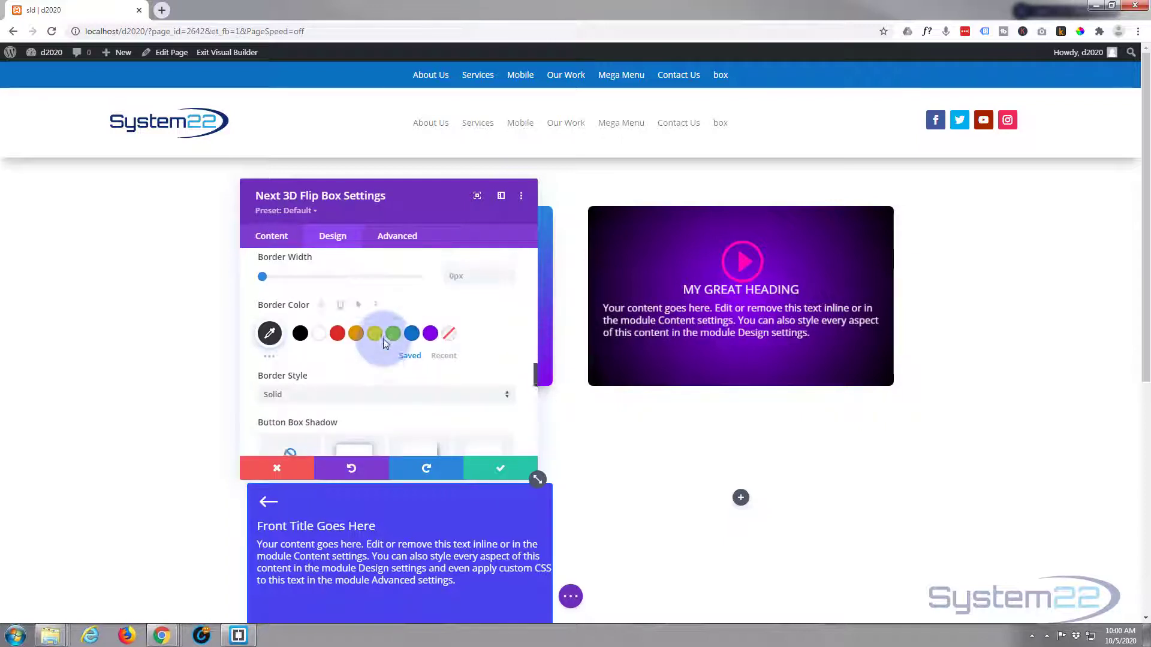
scroll(385, 342, down, 4)
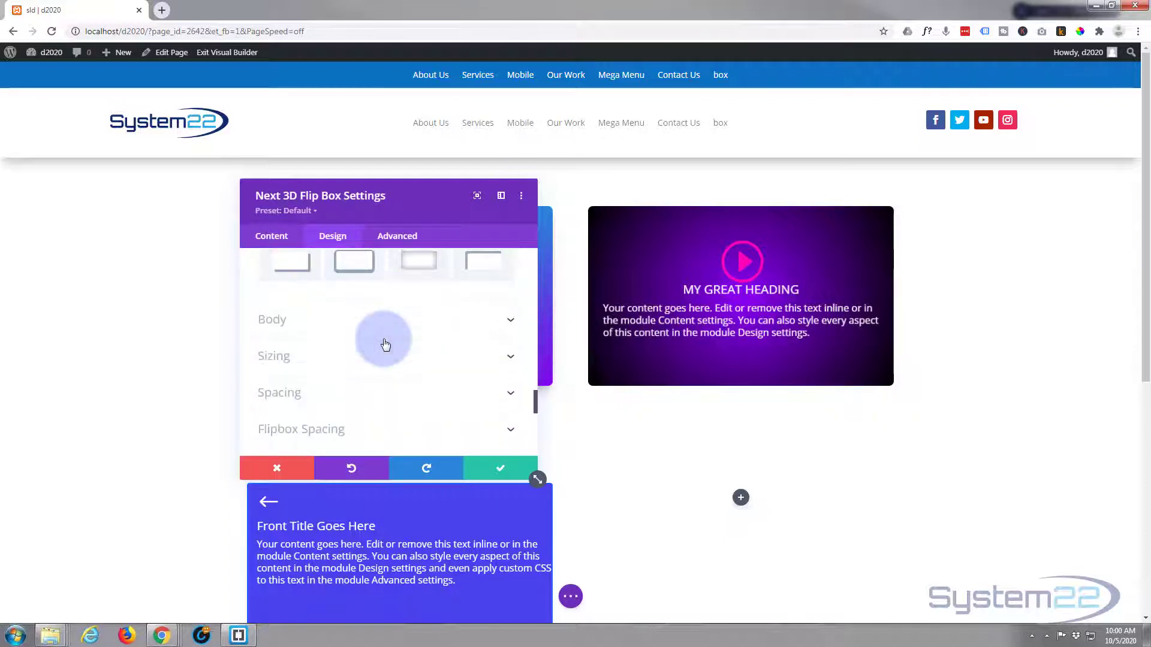
- Center-align the front-face body text in the Design > Body settings
click(334, 264)
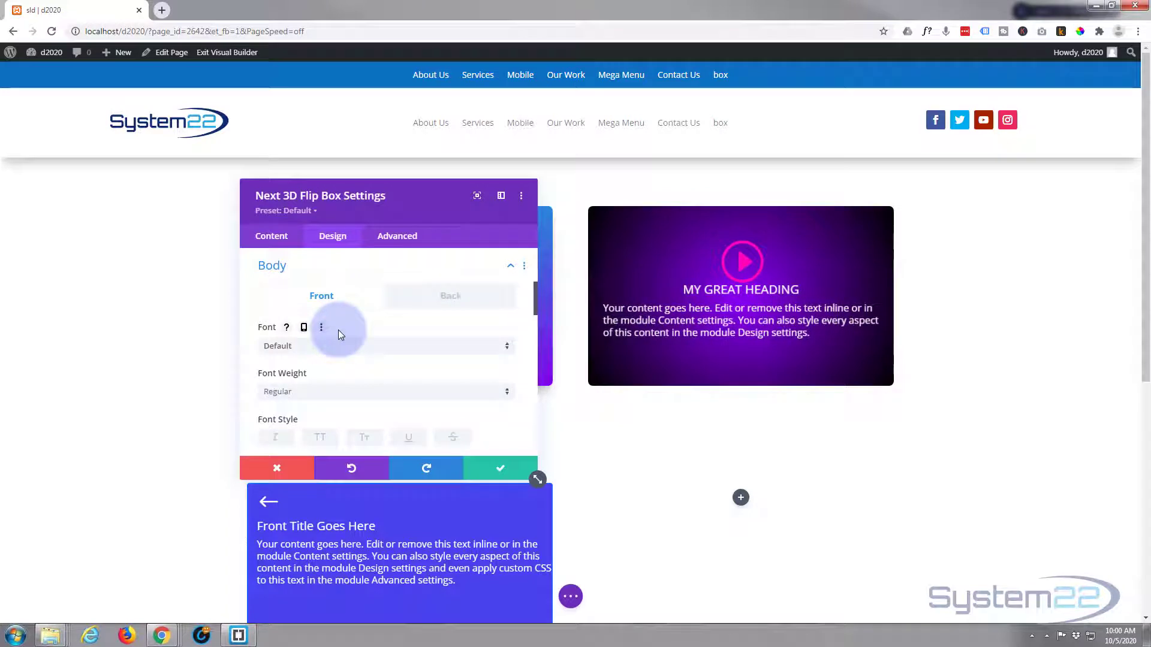
scroll(339, 363, down, 2)
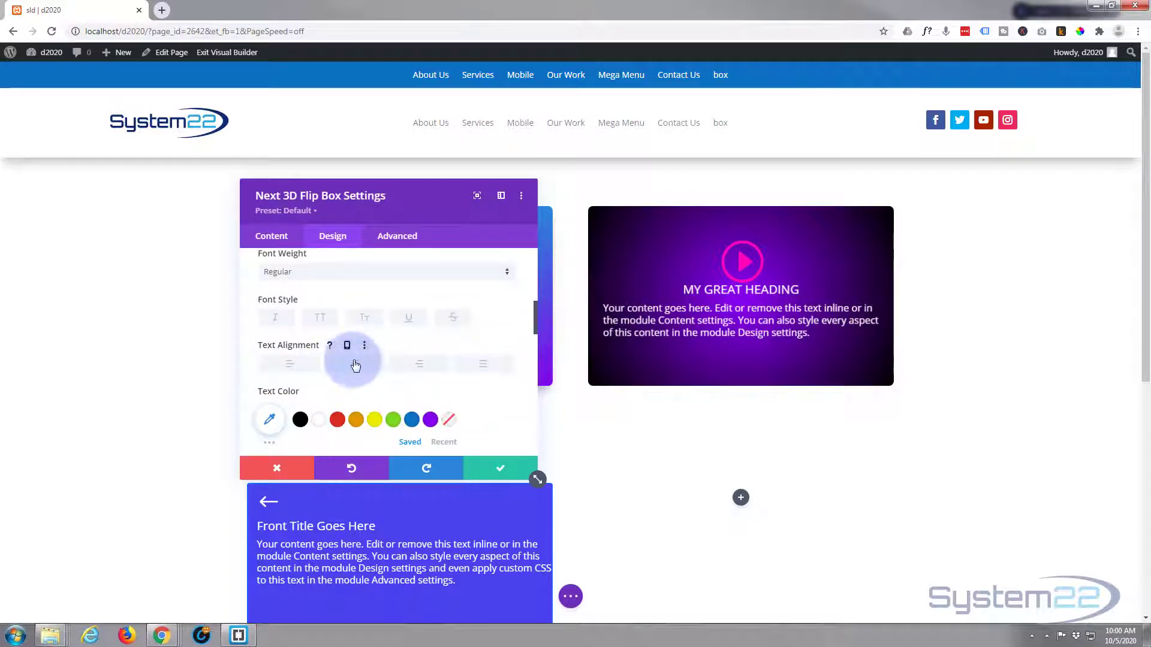
click(354, 365)
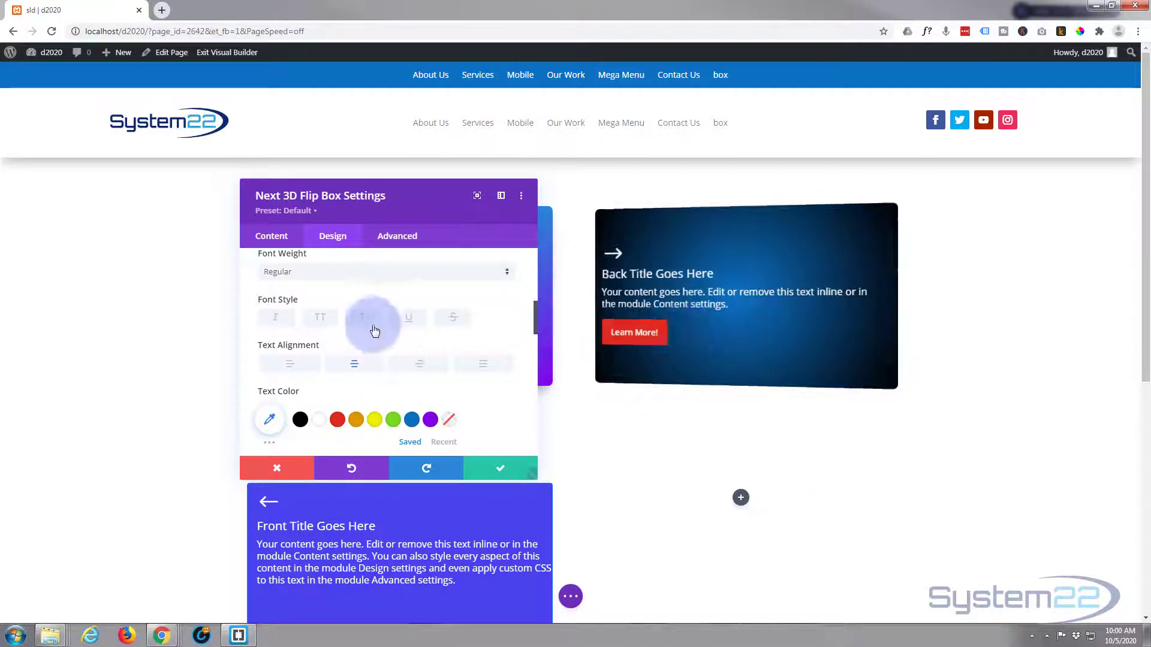
scroll(360, 334, up, 2)
- Switch the Body text settings to the Back face and browse further down the Design options
click(451, 297)
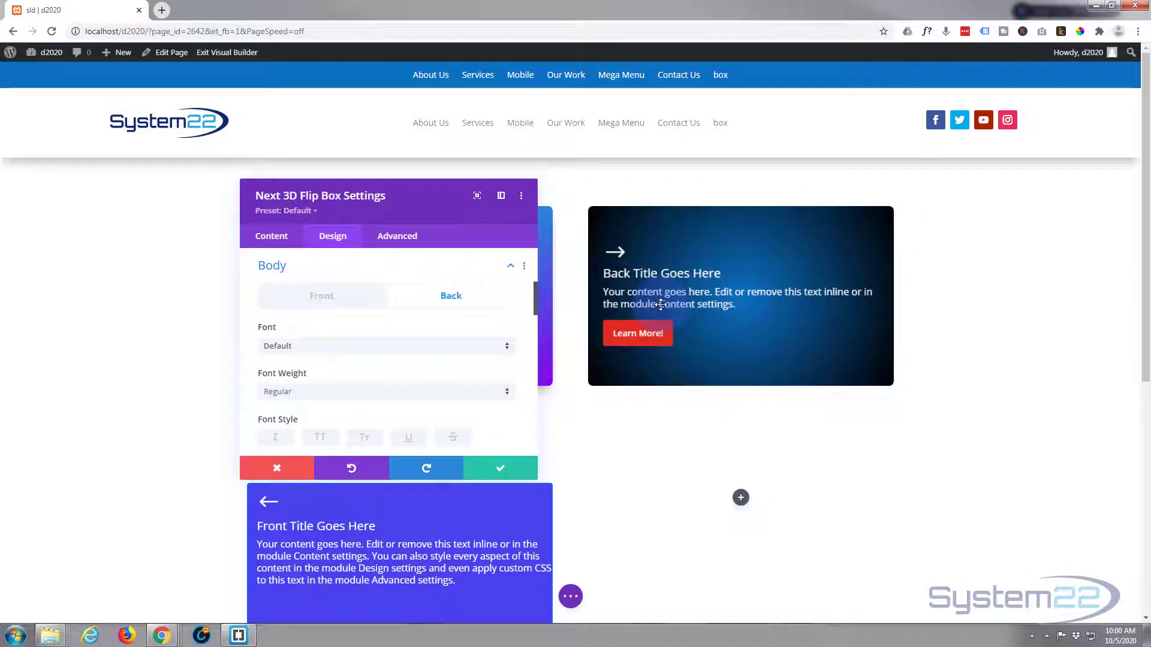
scroll(303, 347, down, 3)
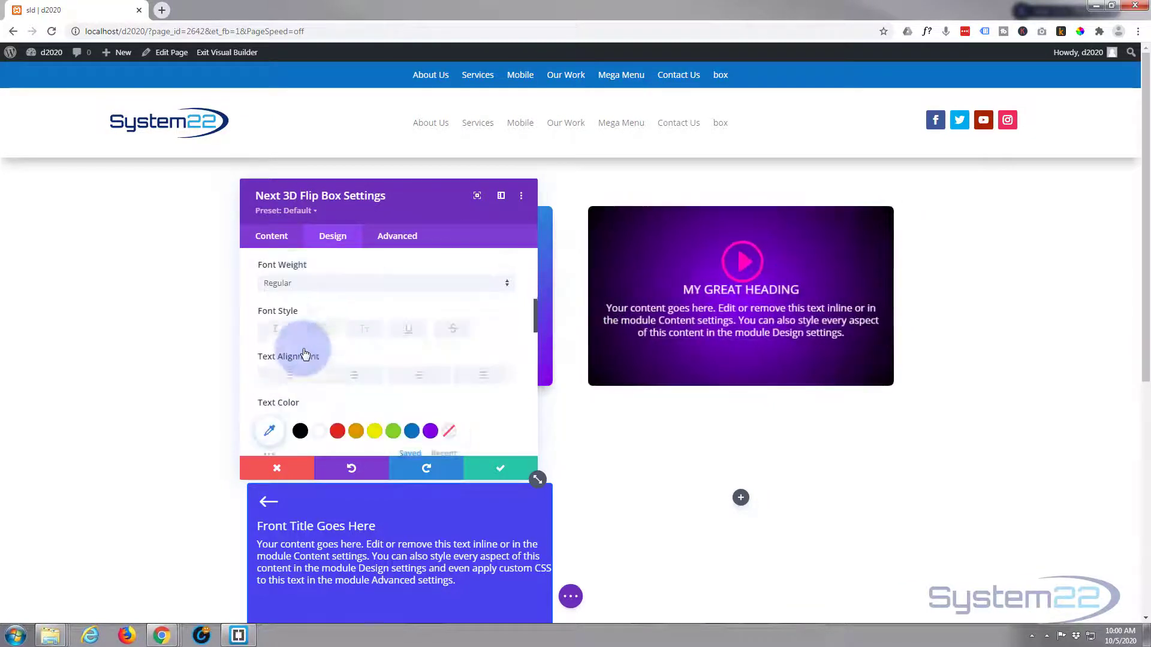
scroll(303, 349, down, 5)
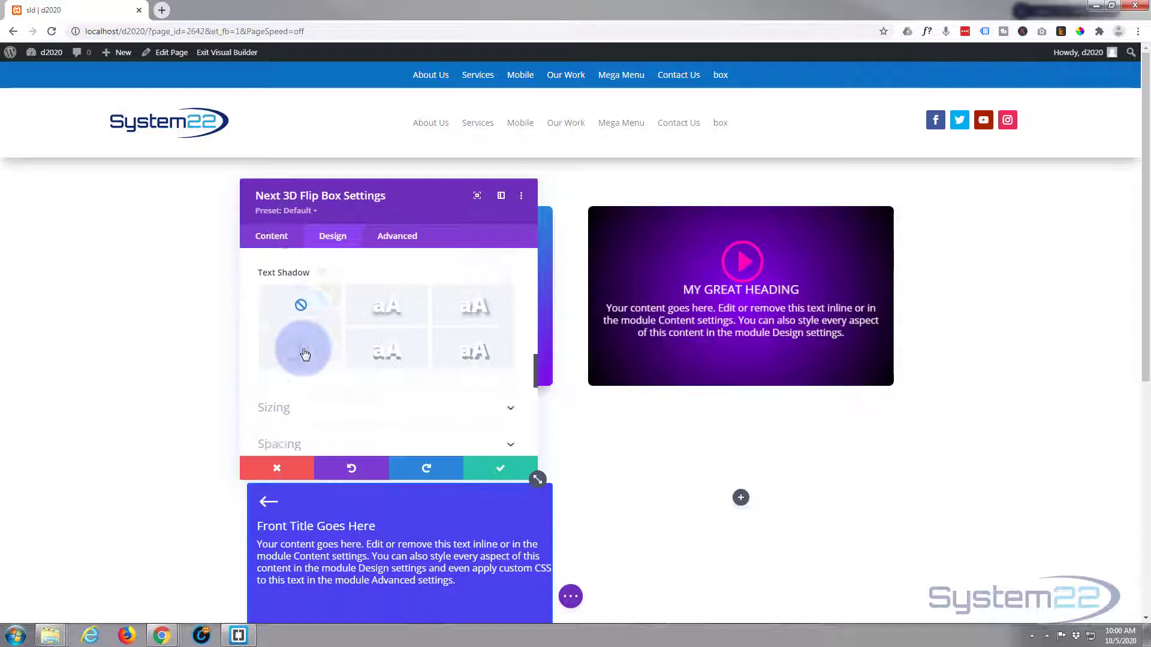
scroll(303, 354, down, 2)
scroll(297, 339, up, 1)
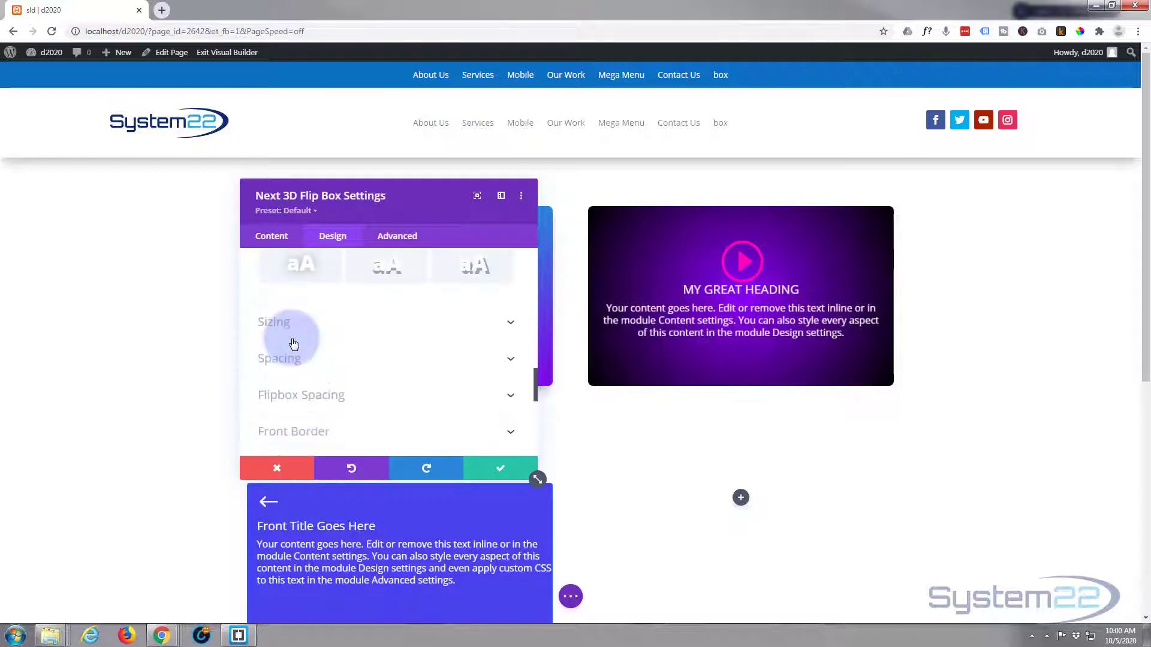
- Narrow the flip box to 59% width and try Center, then Left module alignment
click(347, 323)
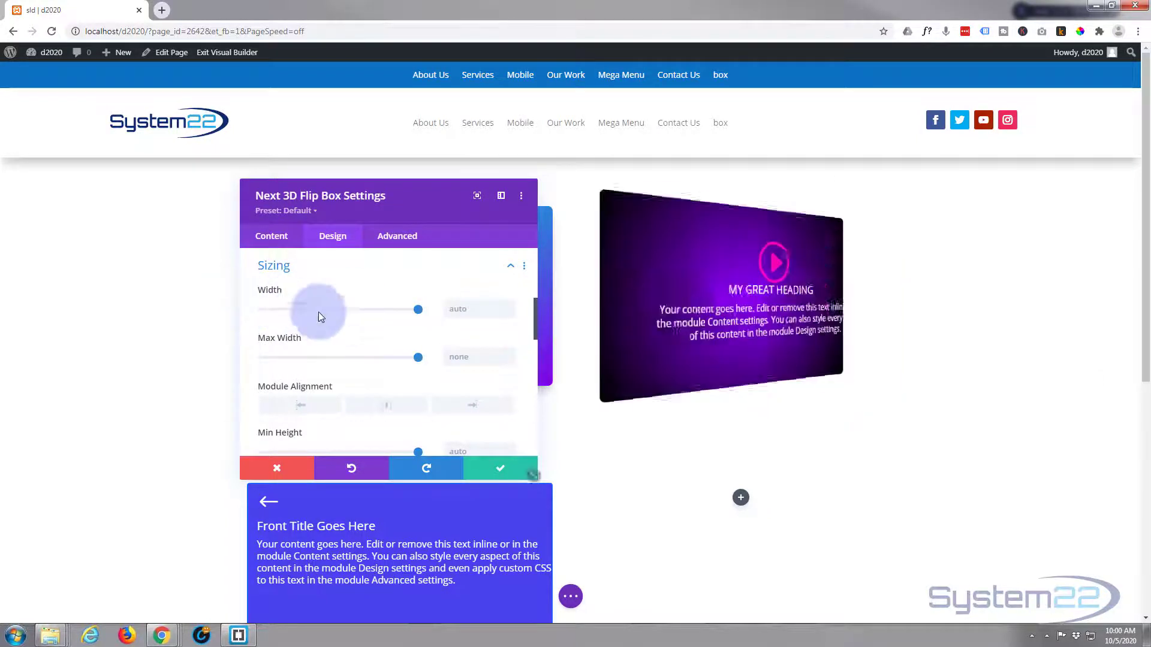
drag(418, 309, 354, 311)
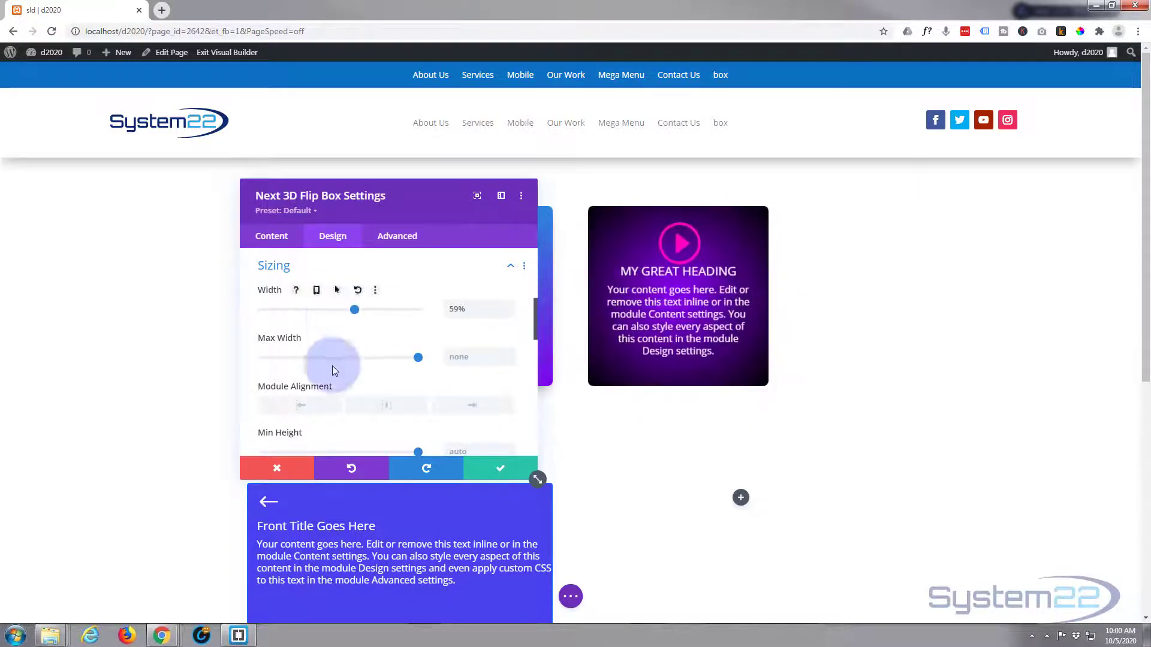
click(383, 406)
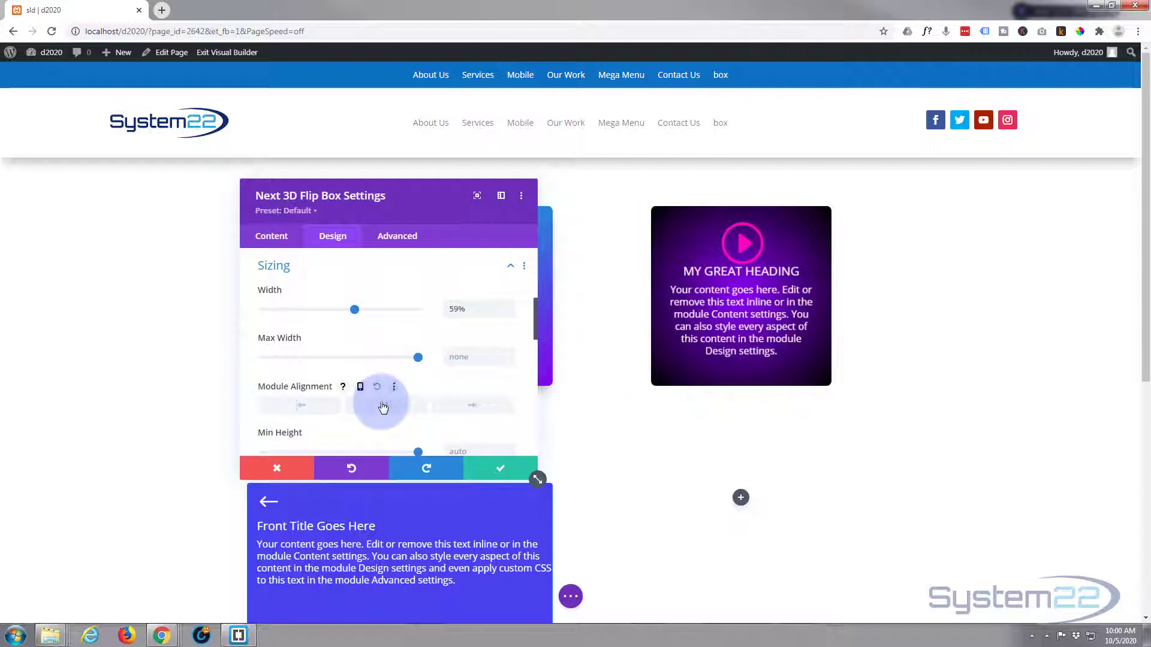
click(485, 410)
click(287, 410)
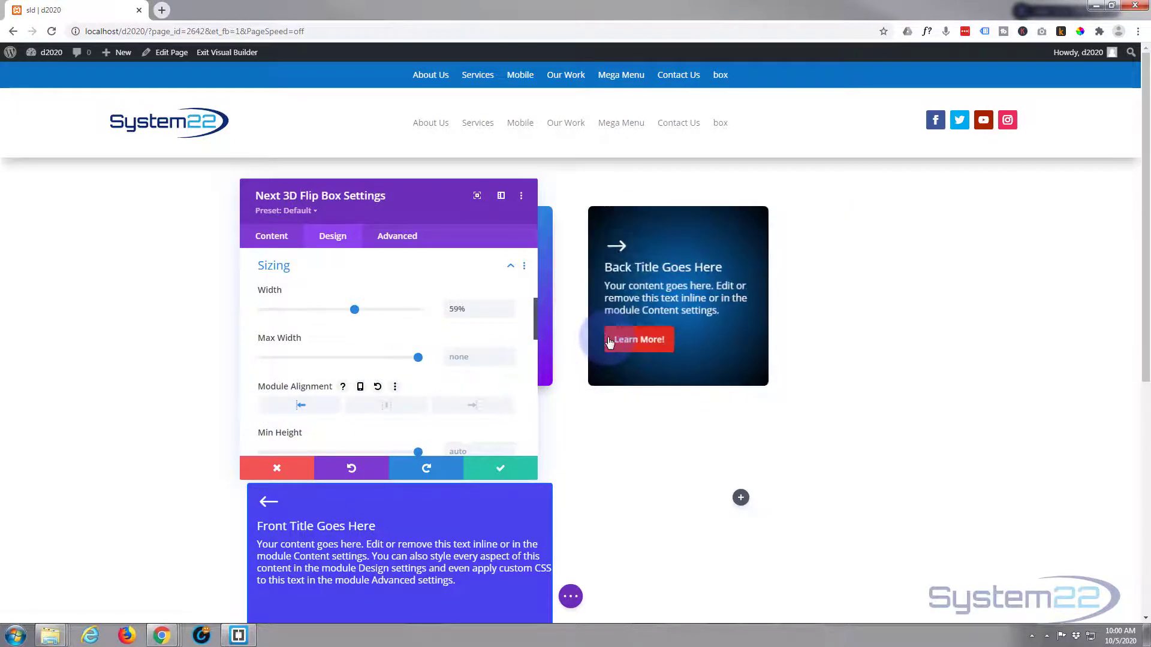
- Restore the flip box width to 100%
drag(354, 309, 432, 316)
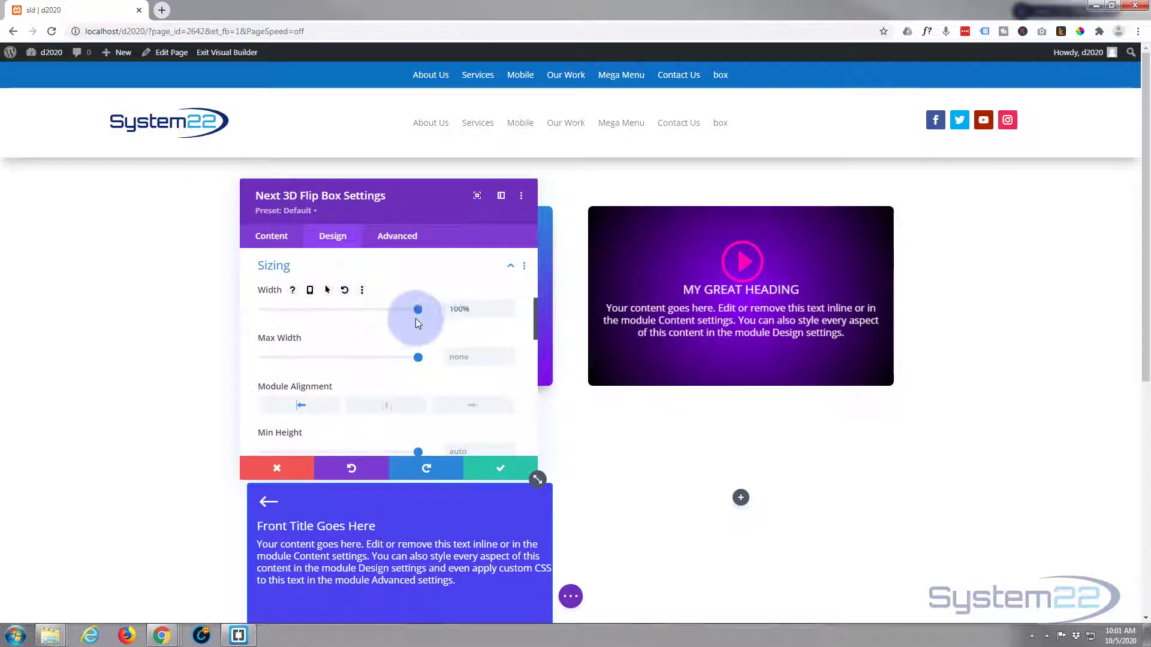
scroll(410, 333, down, 3)
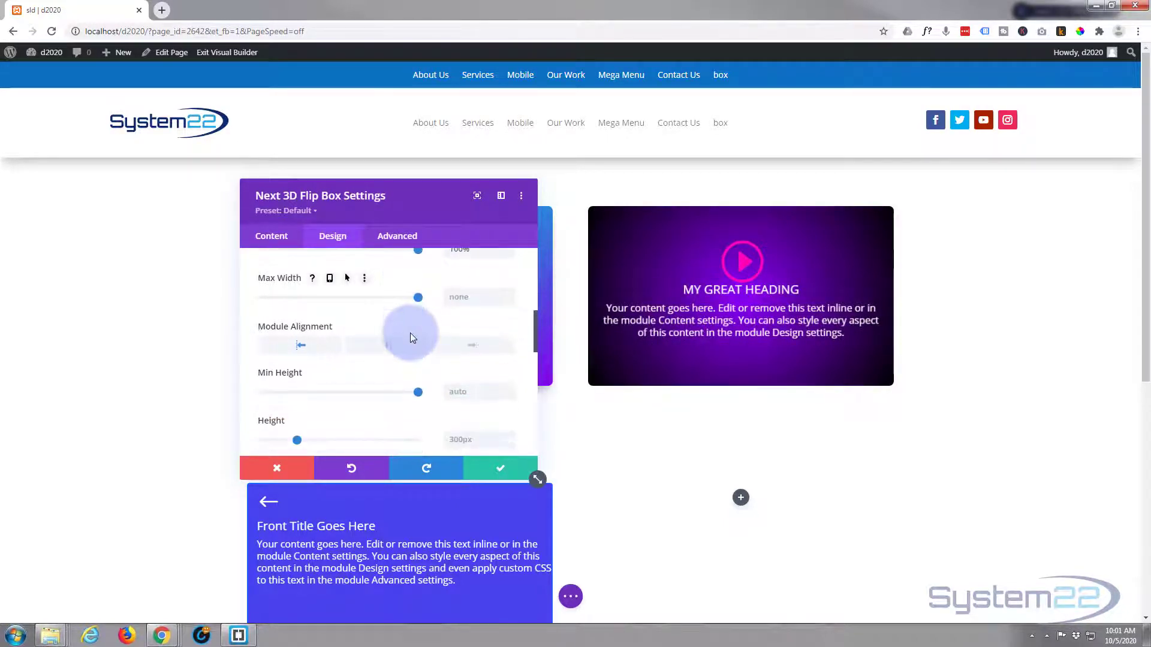
scroll(410, 334, down, 3)
scroll(354, 311, up, 2)
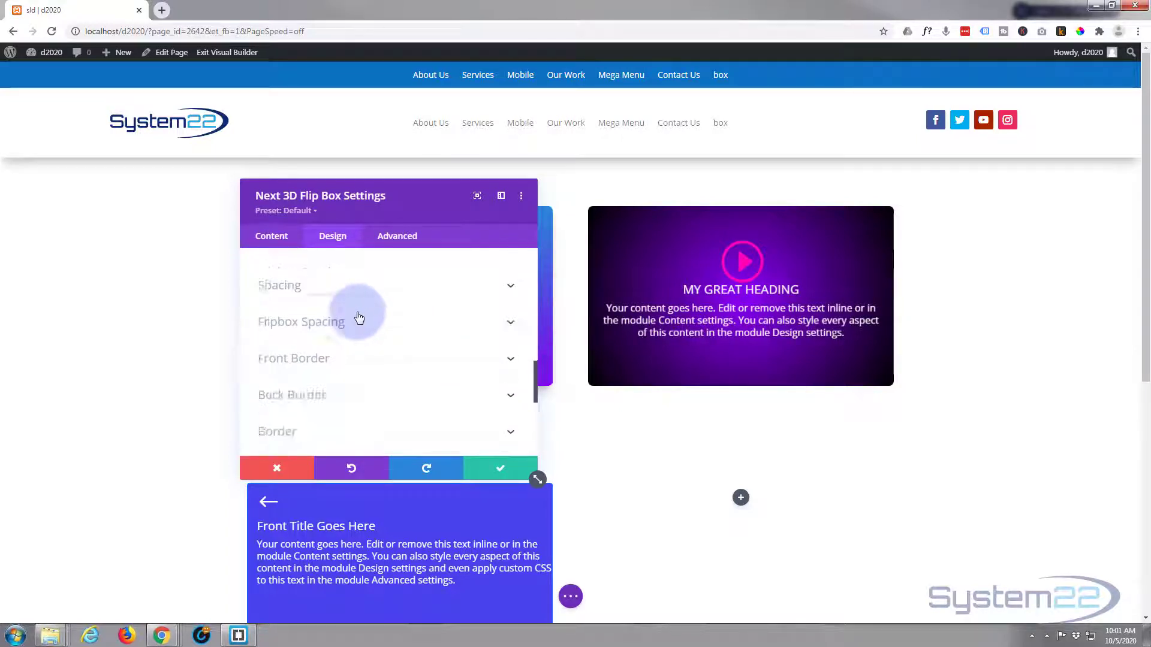
- Enter 20px as the heading's bottom padding in Flipbox Spacing
click(351, 355)
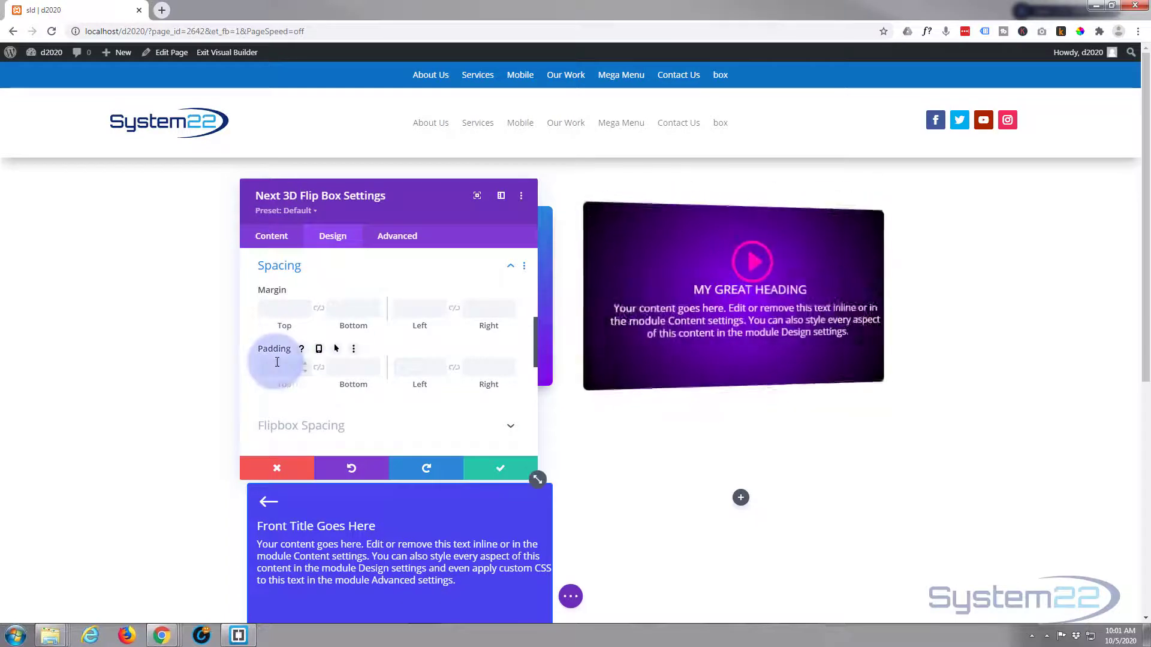
scroll(277, 362, down, 1)
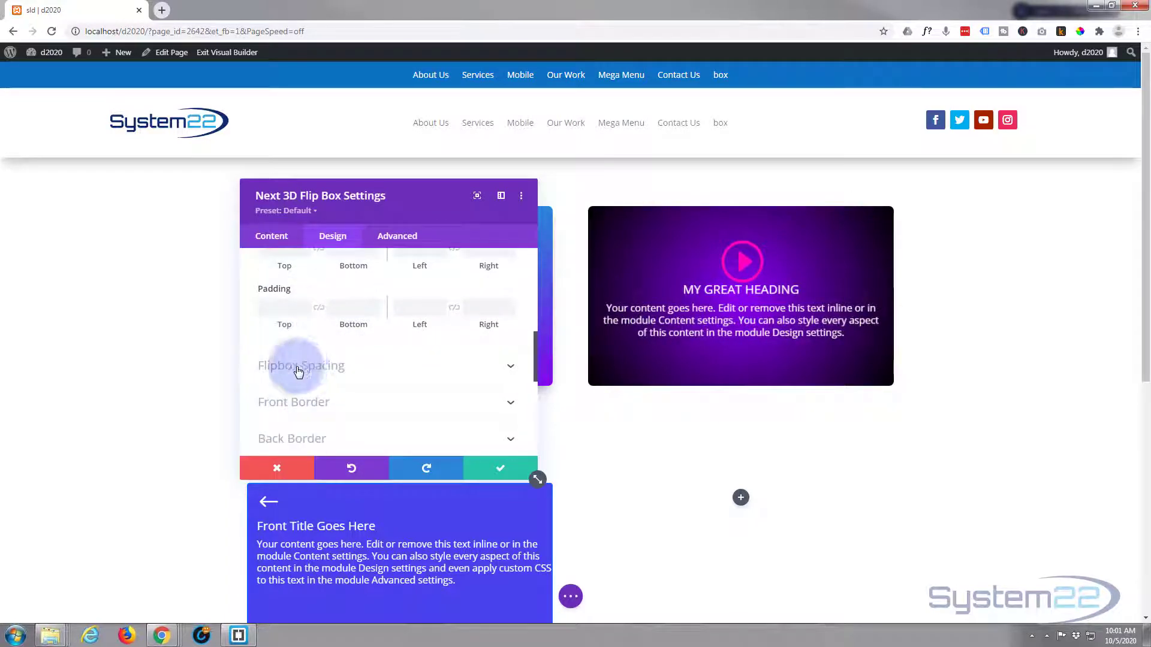
click(385, 368)
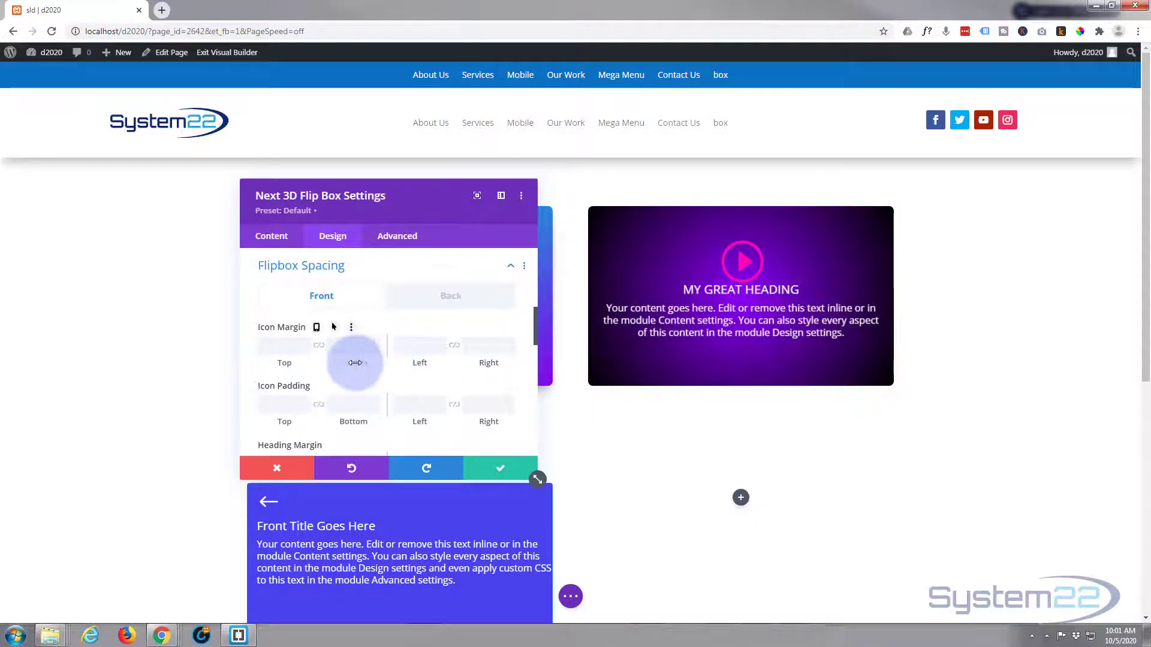
scroll(355, 362, down, 1)
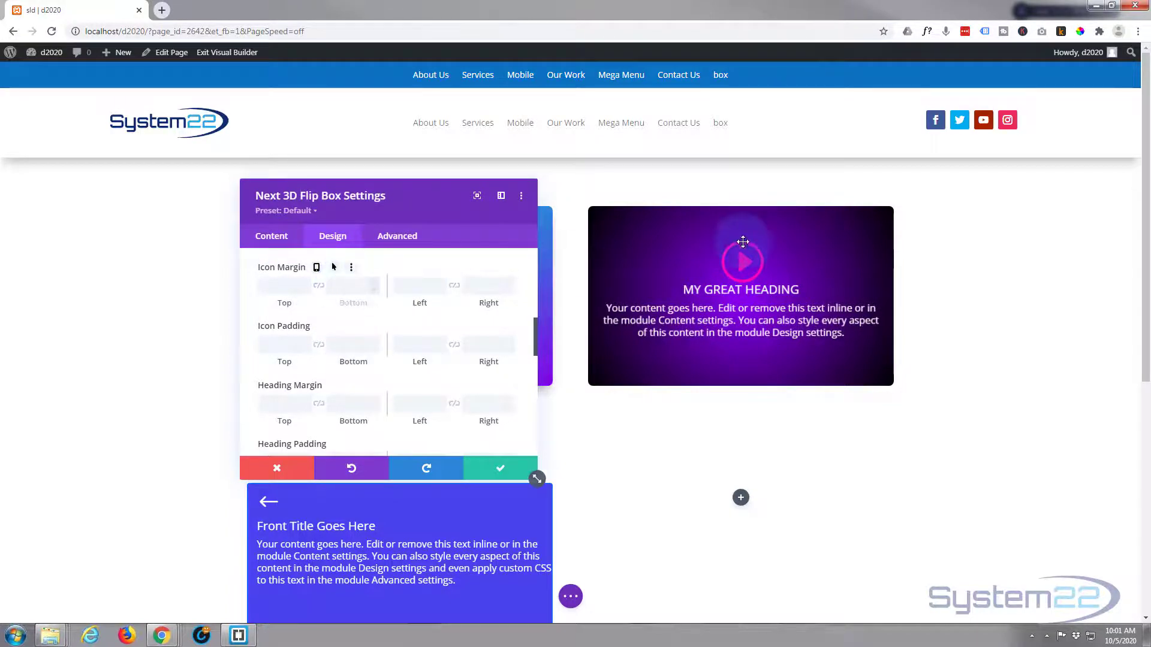
drag(274, 303, 355, 290)
click(347, 293)
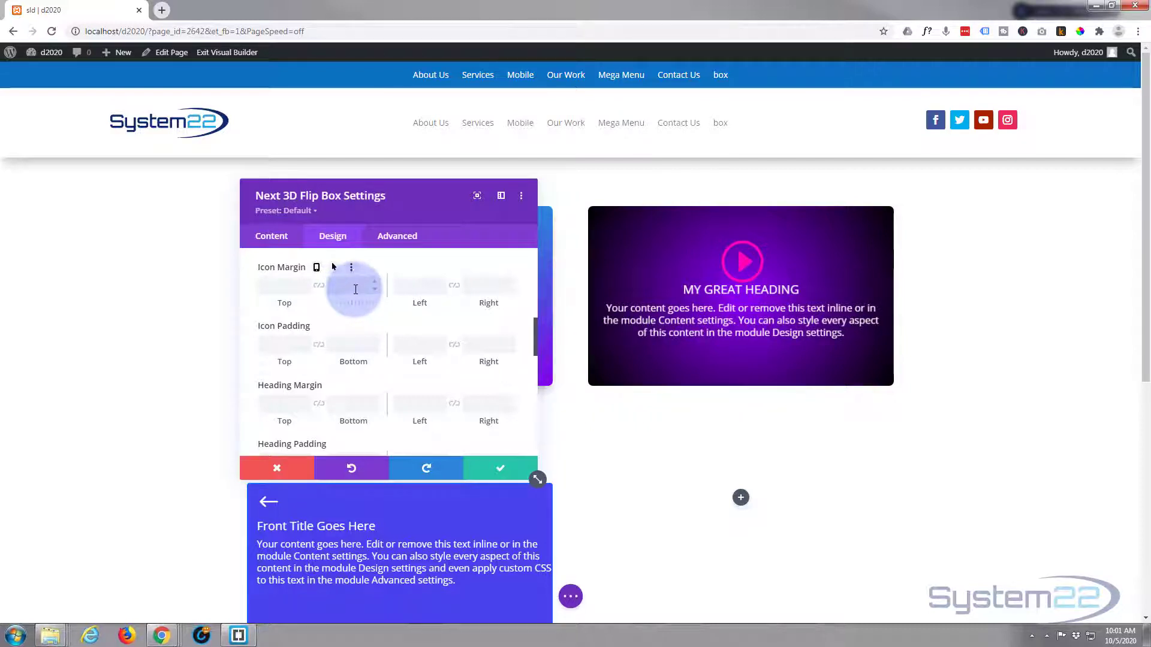
text(20px)
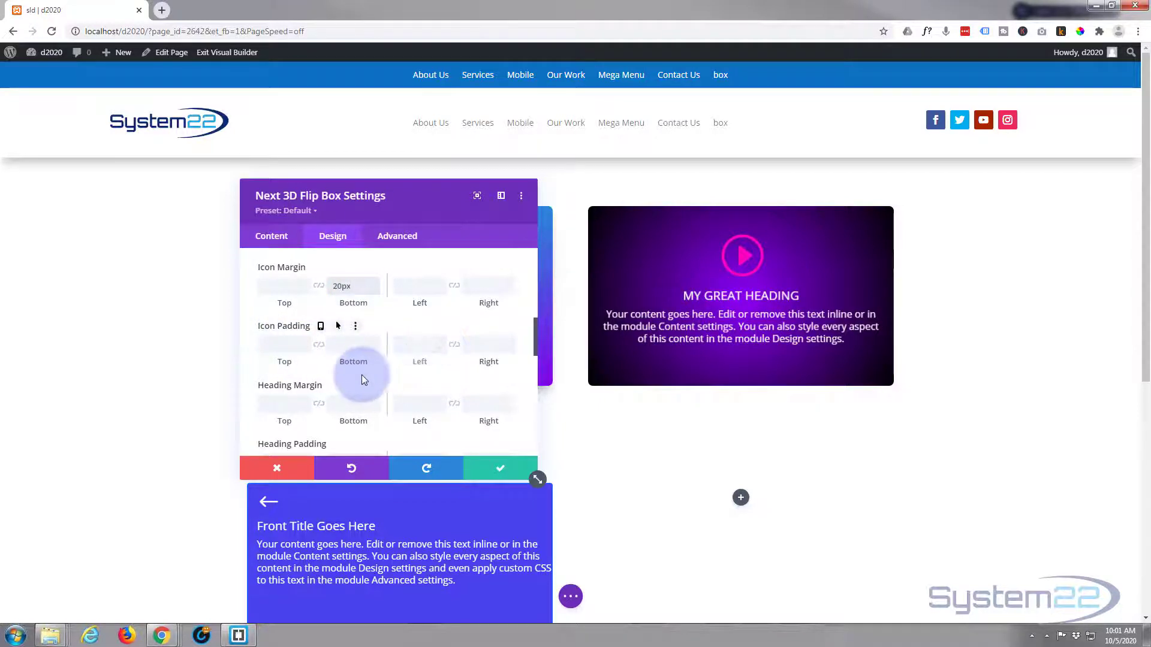
- Mirror the 50px left content padding to the right side of the front face
scroll(361, 375, down, 1)
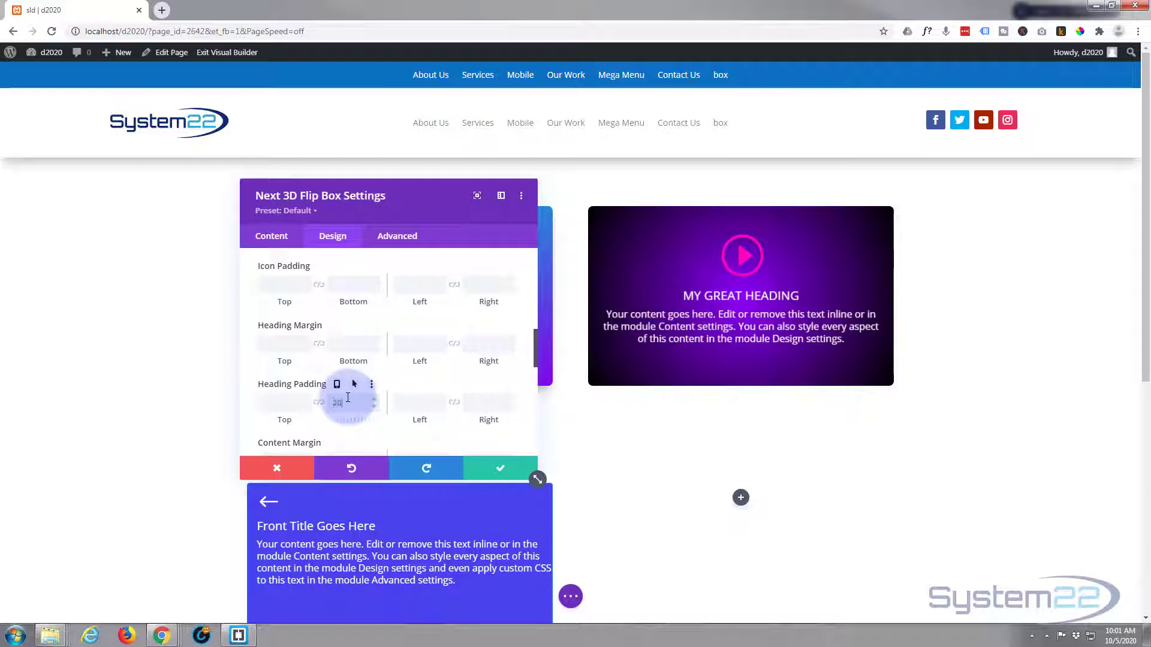
text(px)
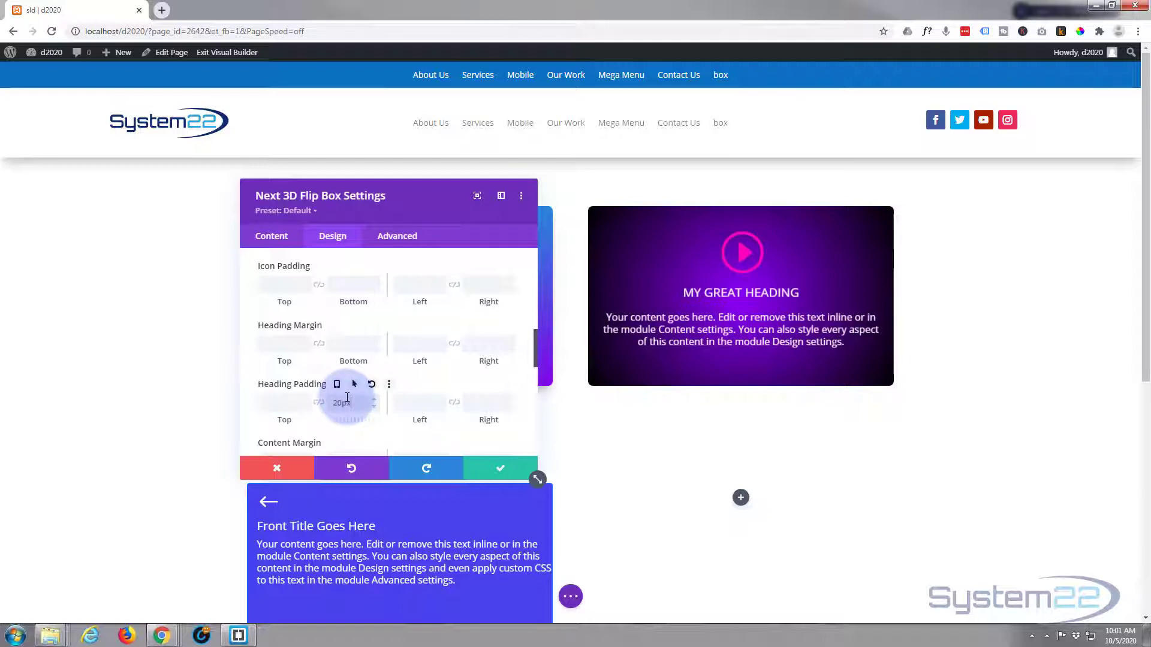
scroll(352, 392, down, 1)
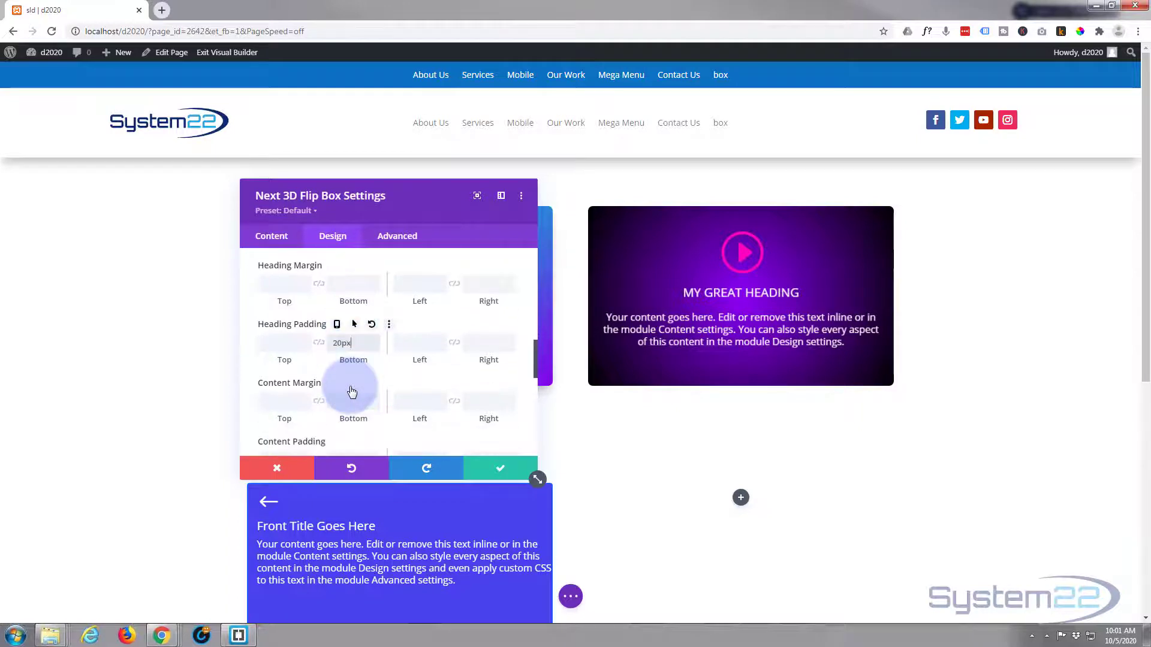
scroll(352, 392, down, 1)
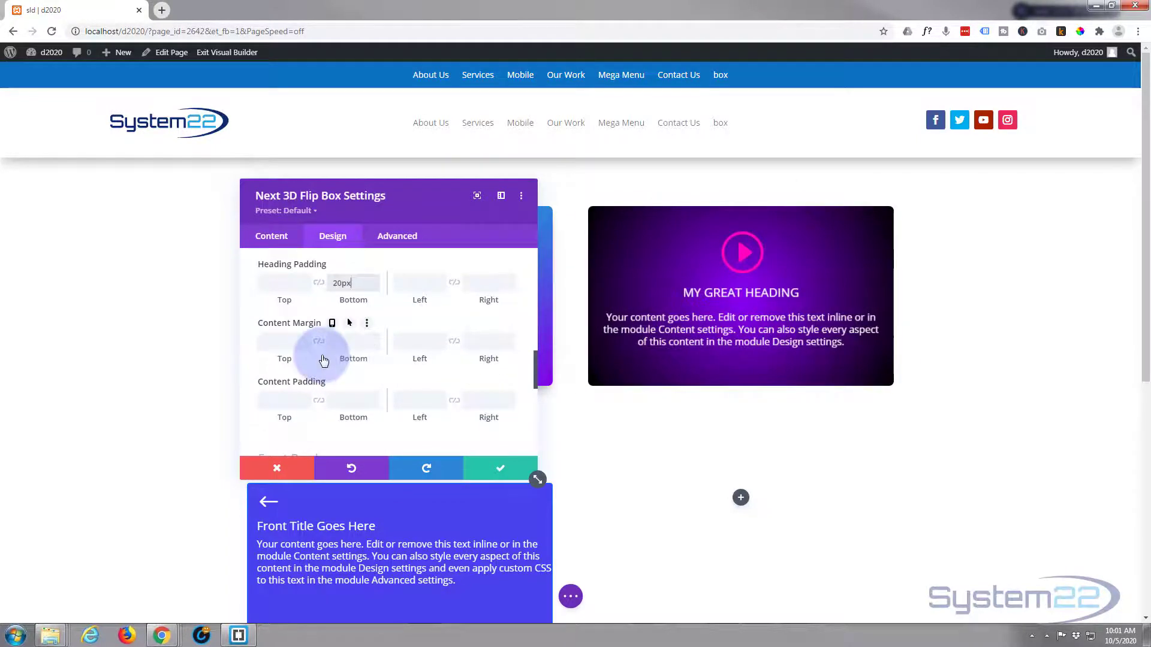
scroll(324, 360, down, 1)
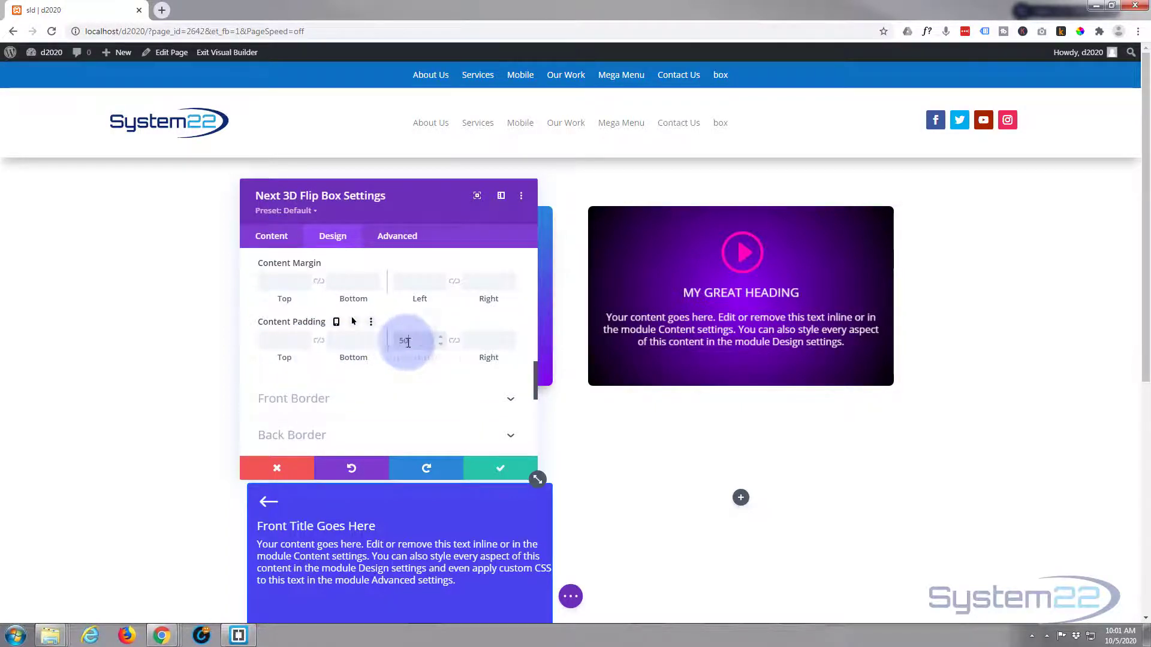
click(453, 341)
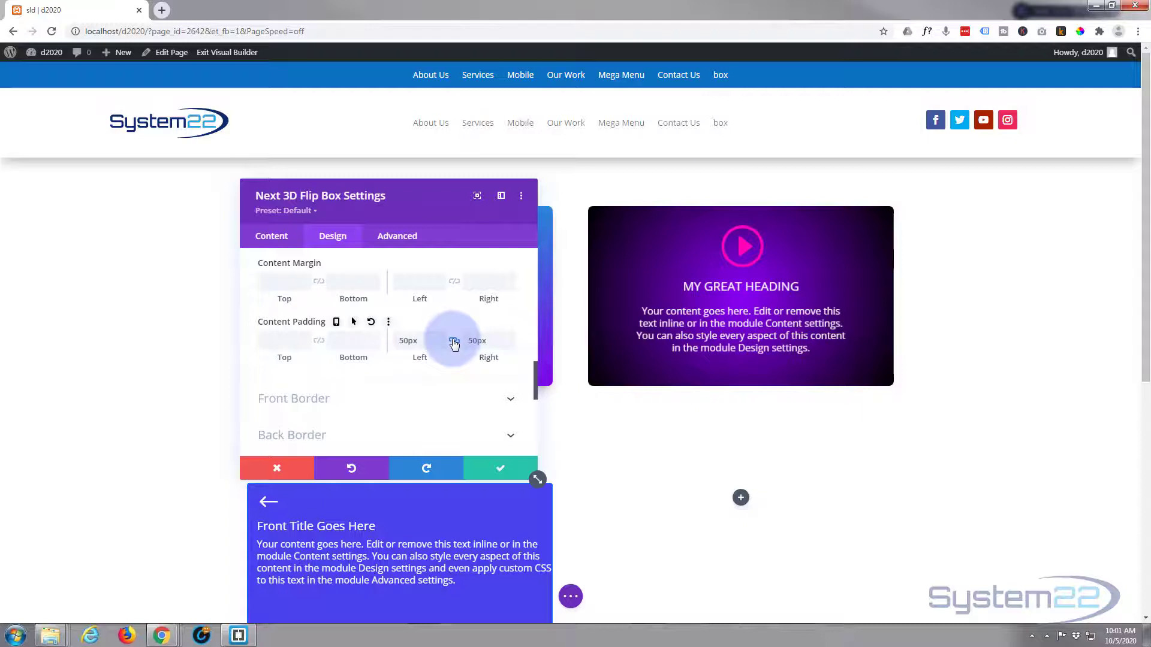
mouse_move(660, 314)
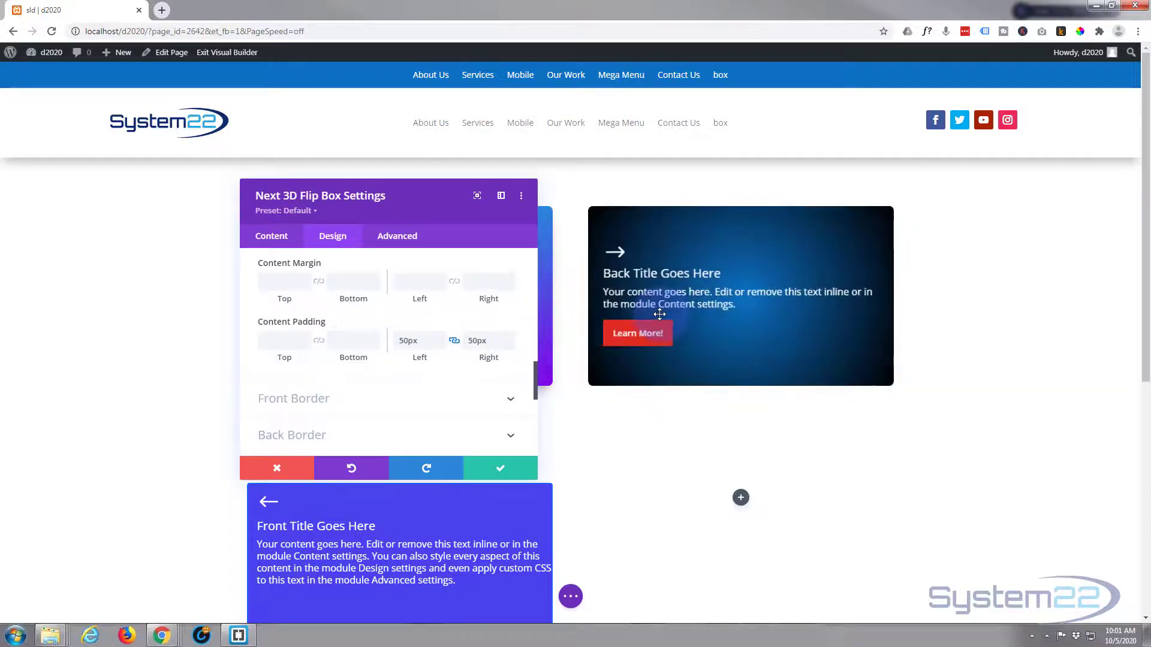
scroll(409, 342, up, 3)
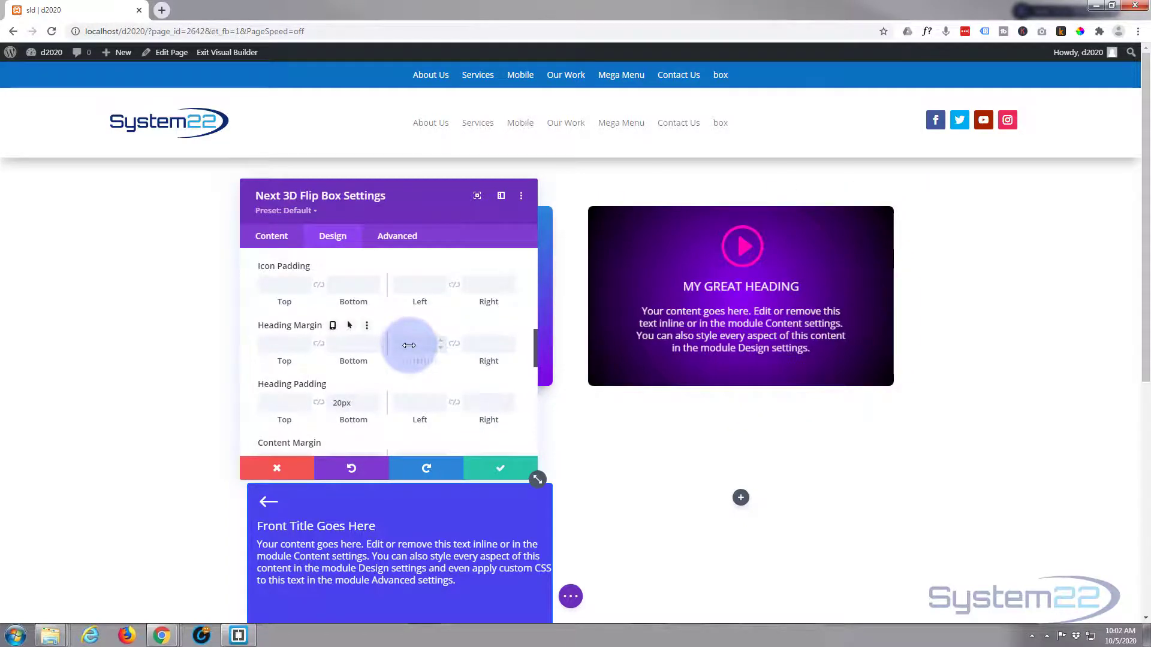
scroll(409, 345, up, 5)
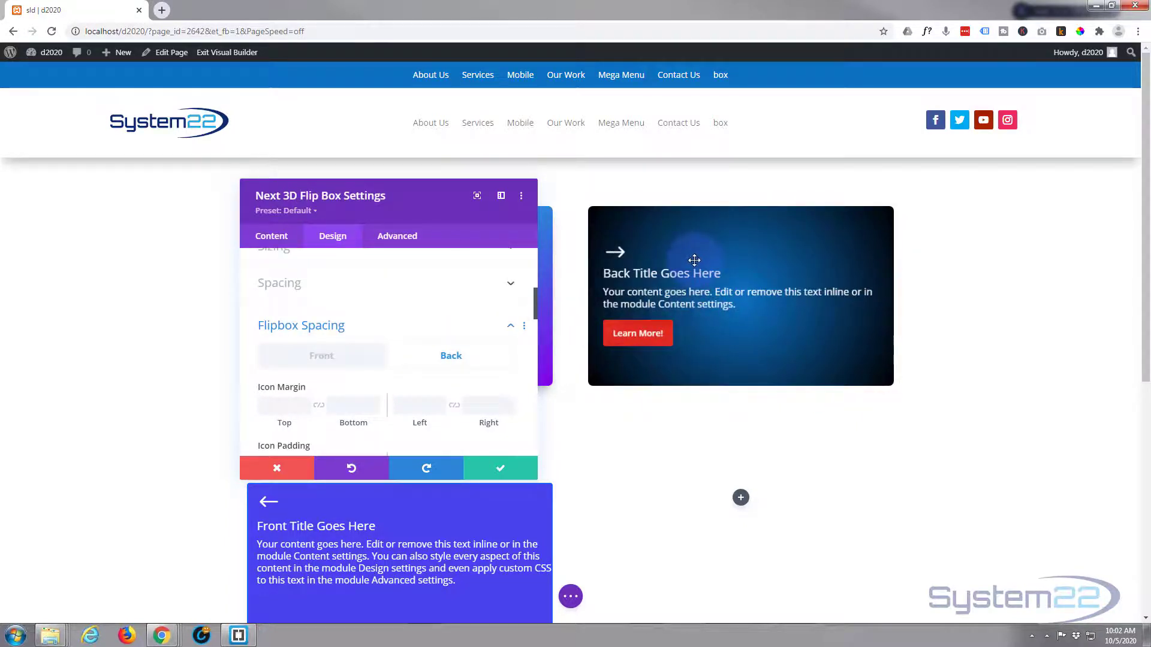
scroll(431, 351, down, 3)
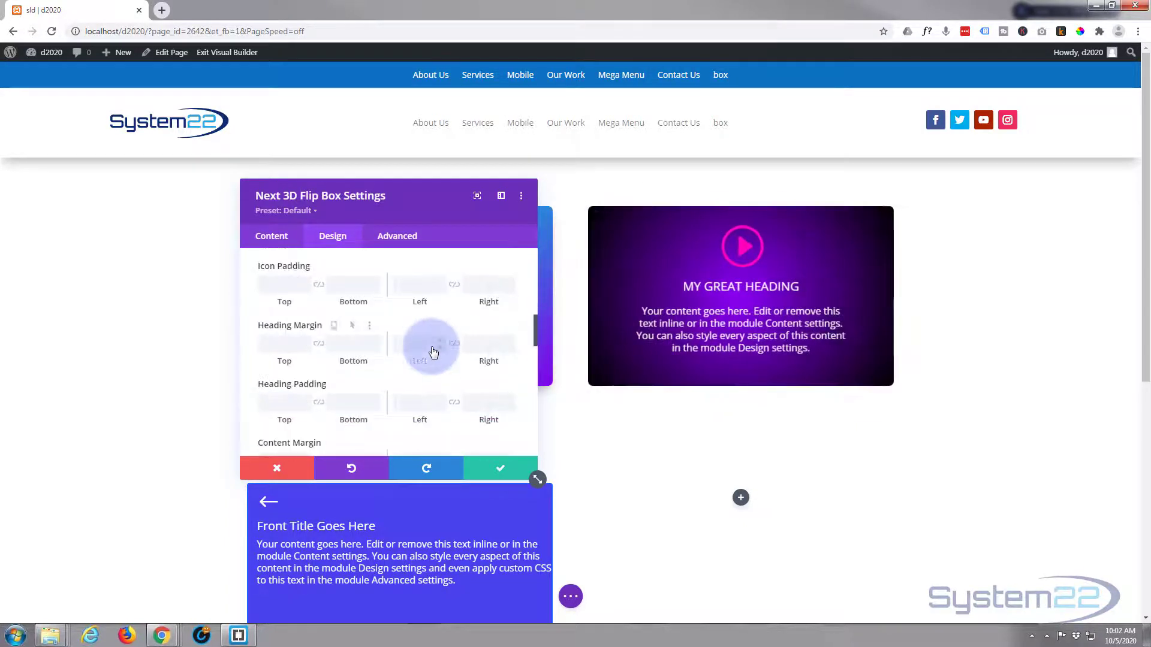
- Apply a box shadow preset to the flip box's front face
scroll(433, 351, down, 5)
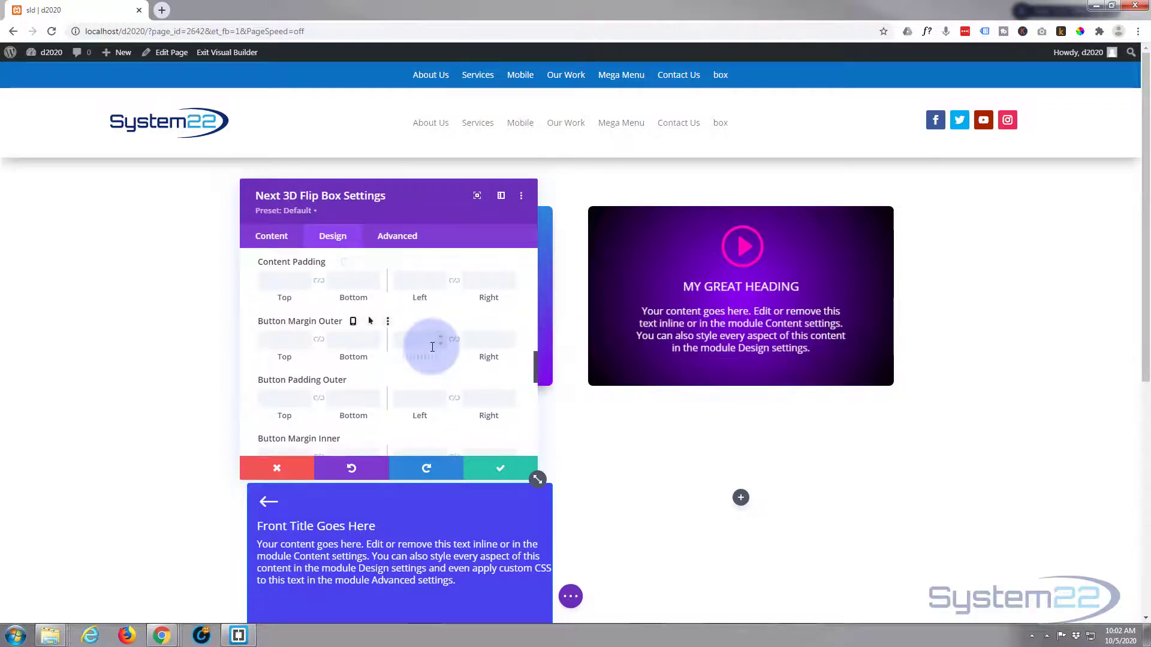
scroll(432, 347, down, 4)
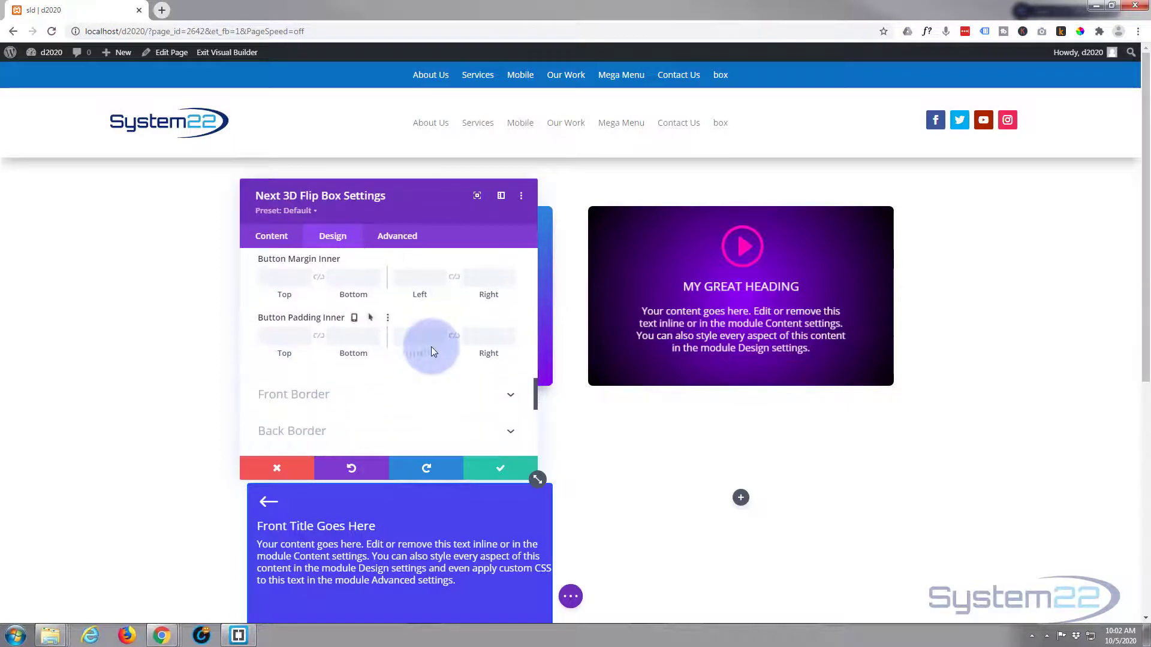
scroll(431, 351, down, 4)
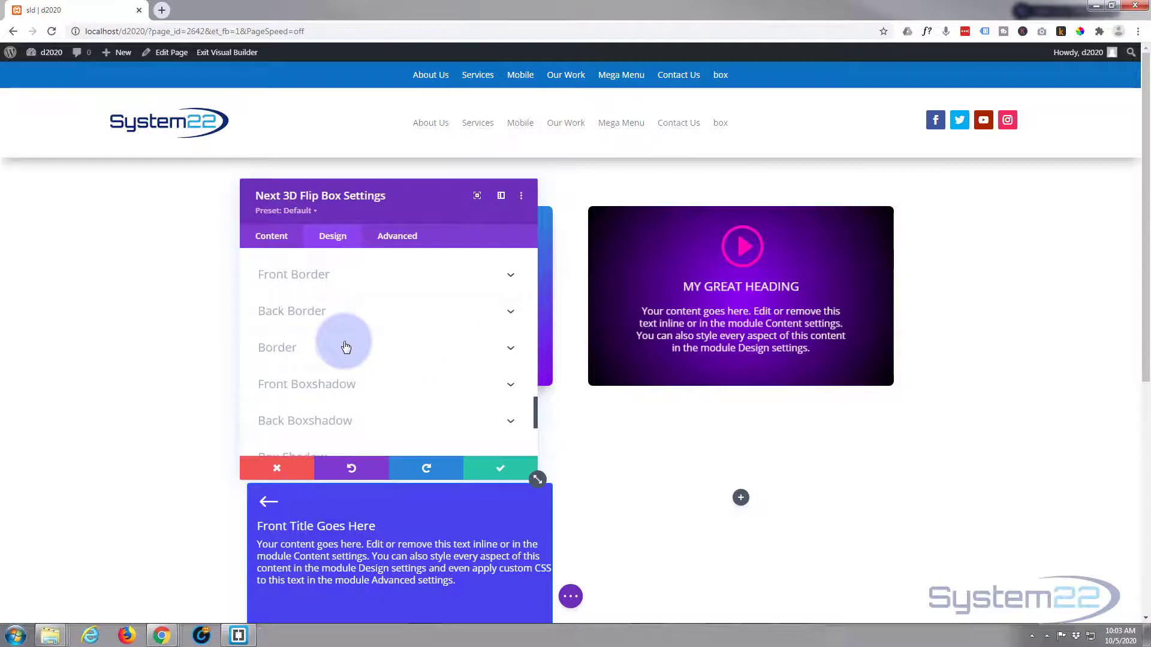
scroll(391, 359, down, 1)
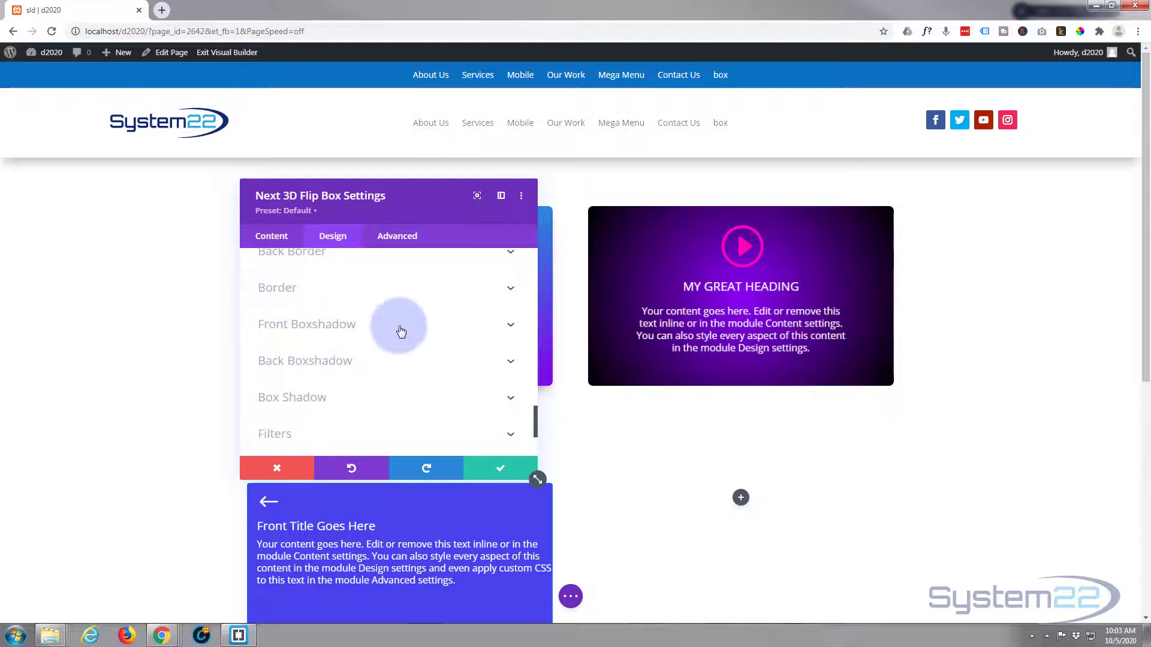
click(400, 332)
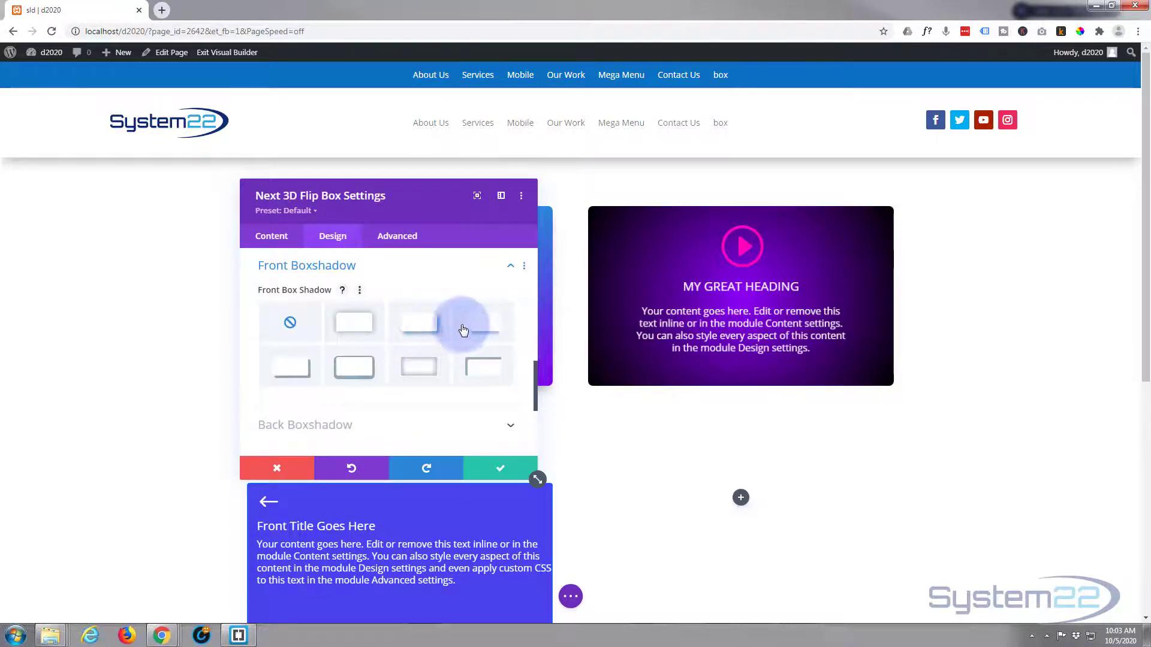
click(468, 330)
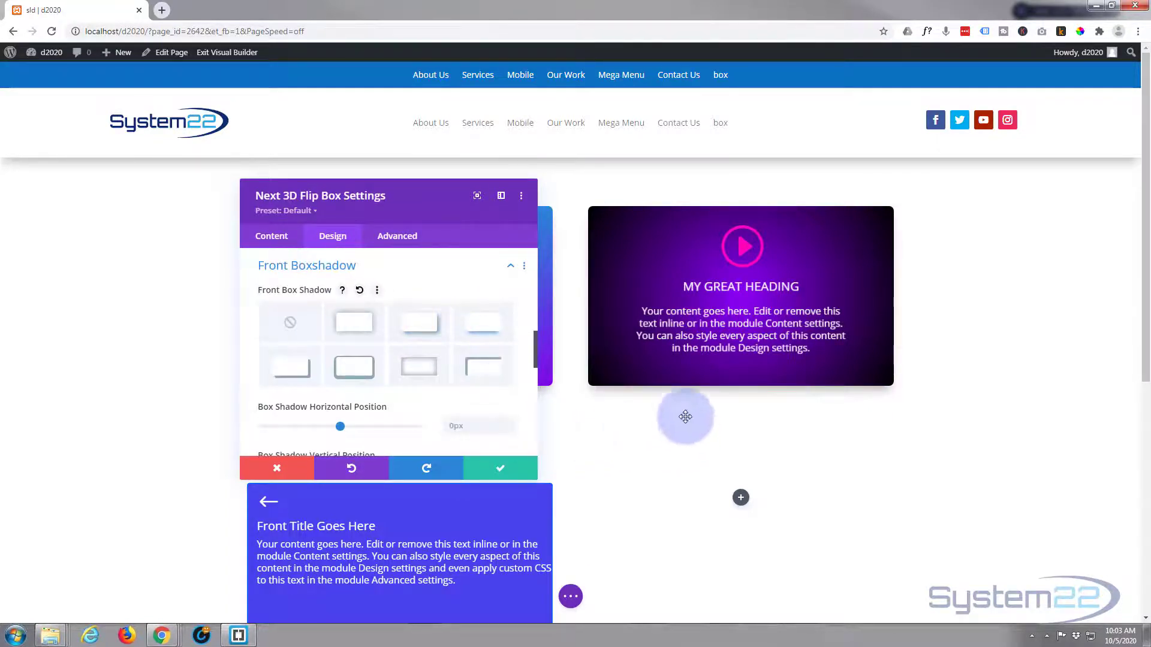
click(359, 378)
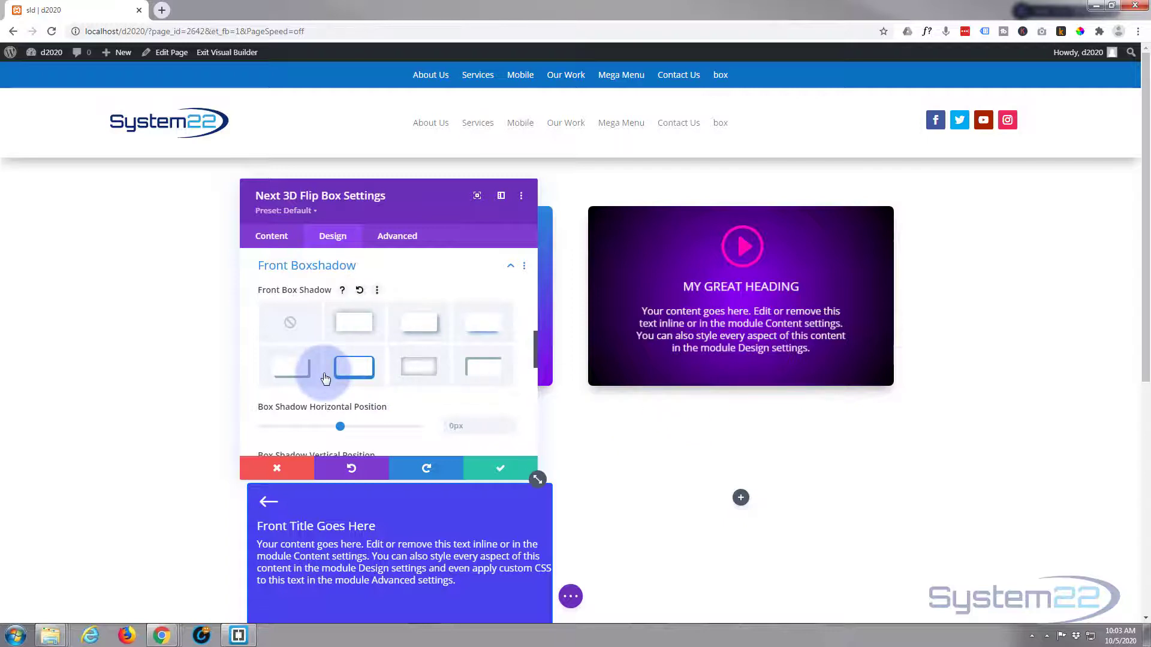
scroll(324, 374, down, 2)
scroll(323, 375, up, 4)
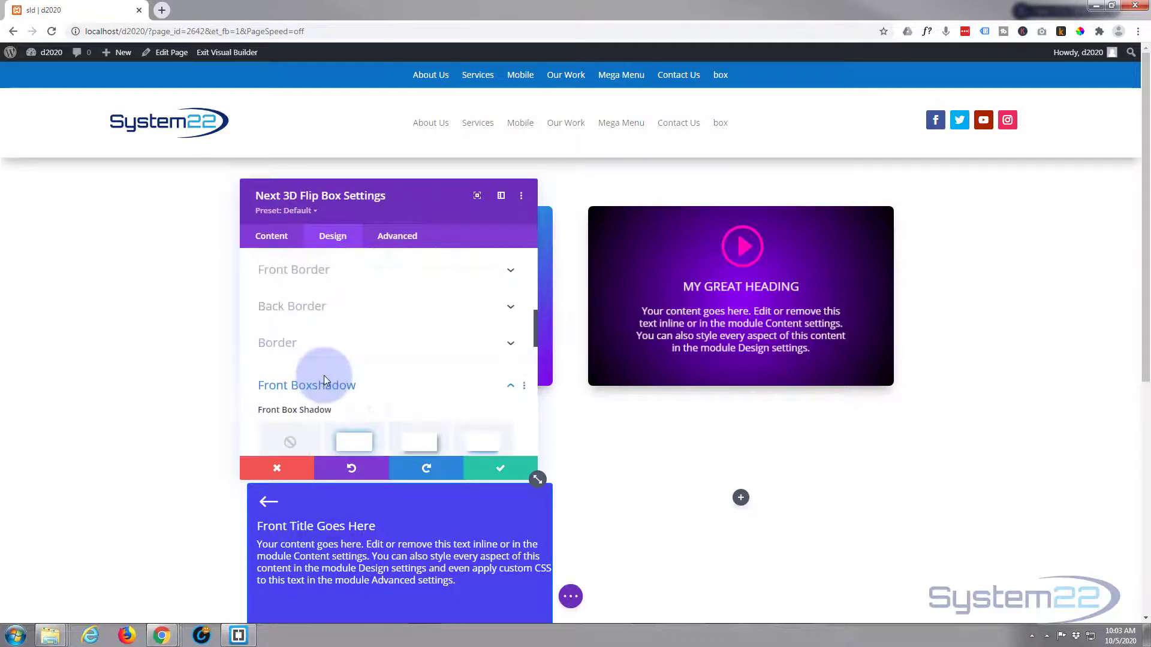
click(333, 386)
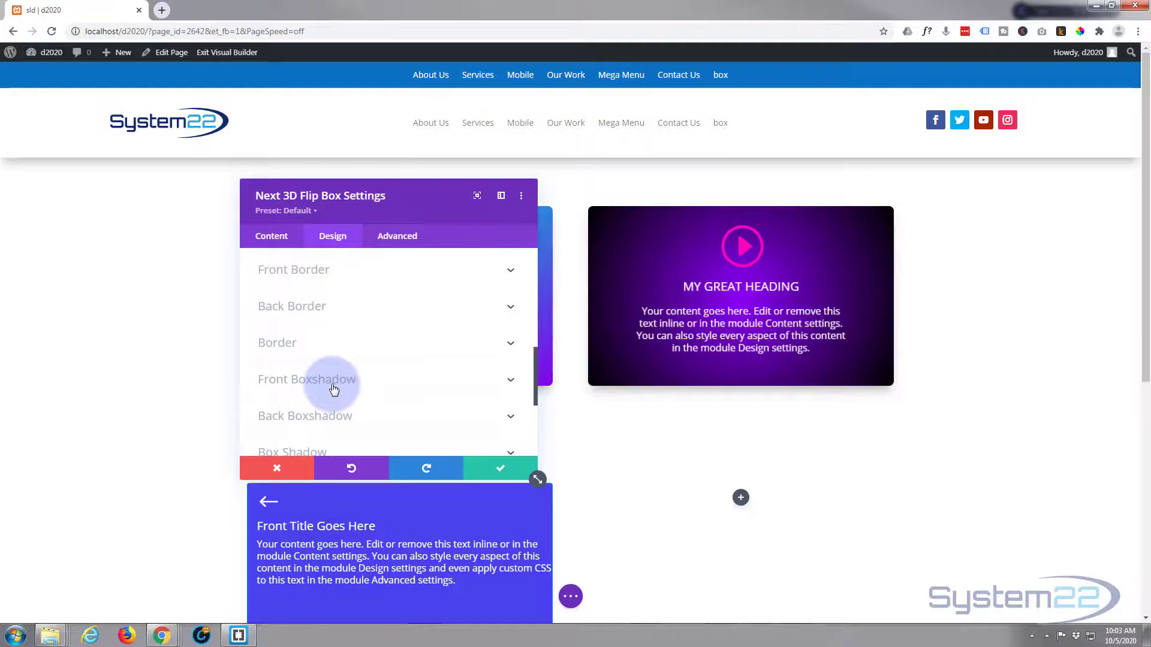
- Apply an outer box shadow preset to the back face: 12px vertical offset, 18px blur, -6px spread
scroll(334, 389, down, 2)
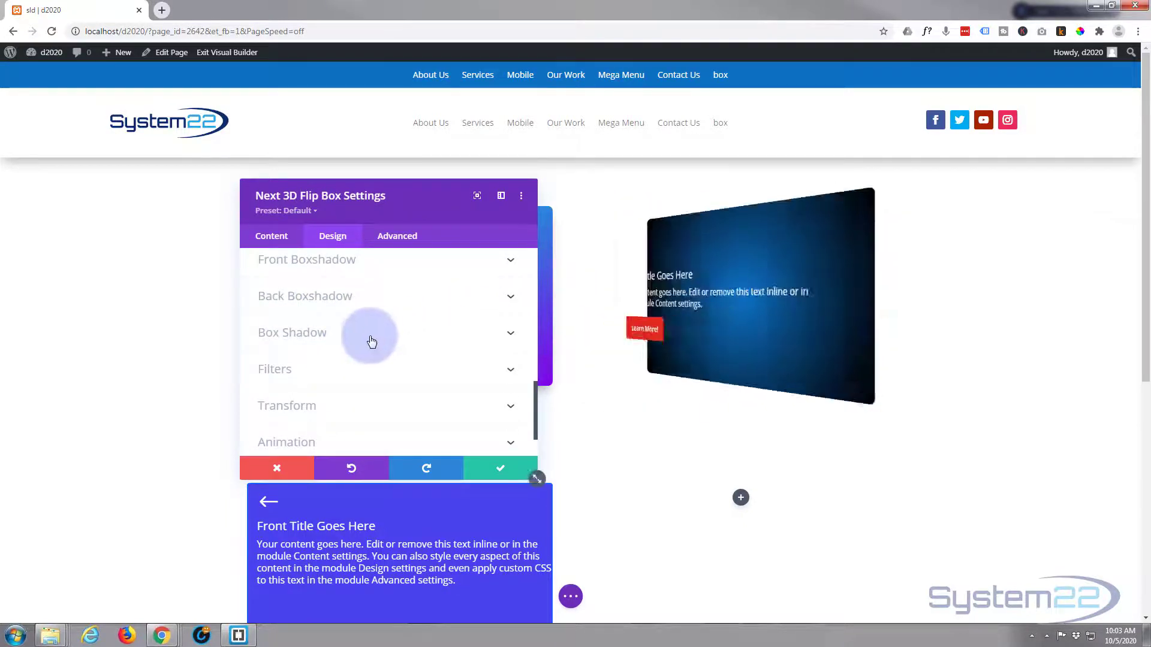
click(393, 299)
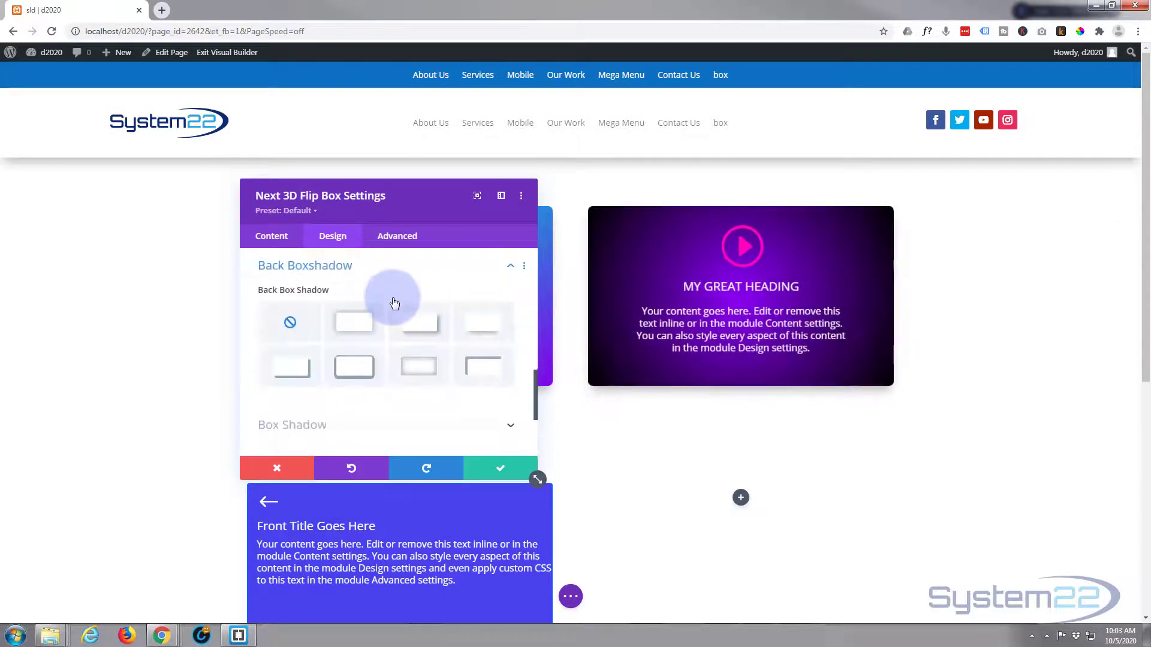
click(475, 329)
click(368, 363)
scroll(384, 358, down, 2)
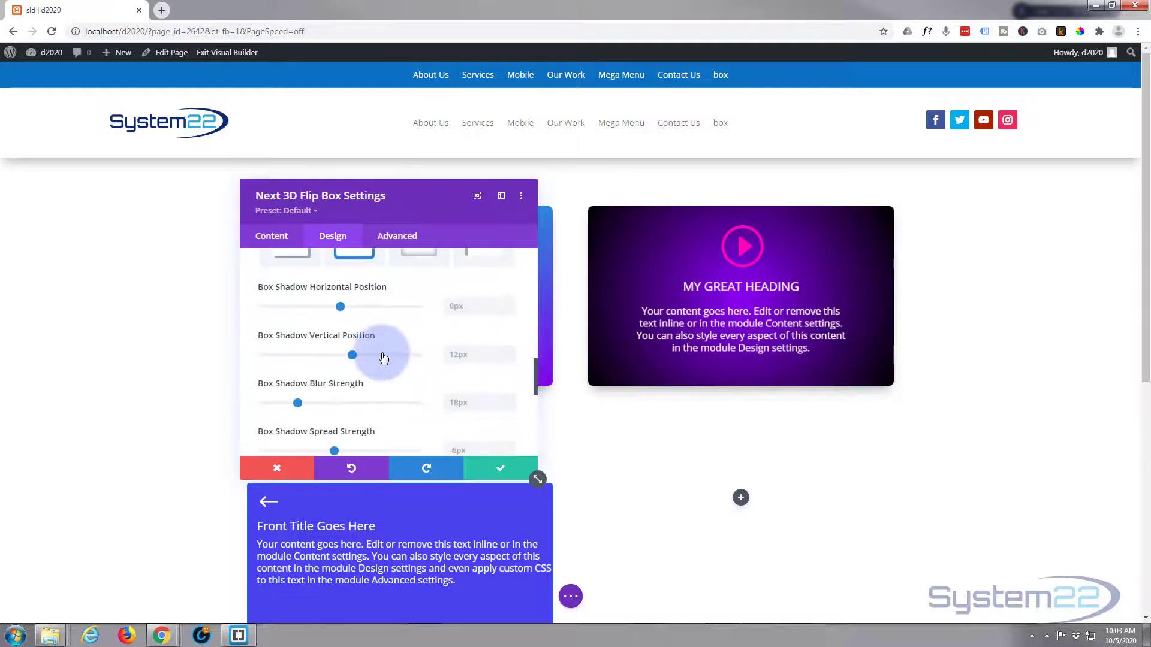
scroll(383, 356, down, 5)
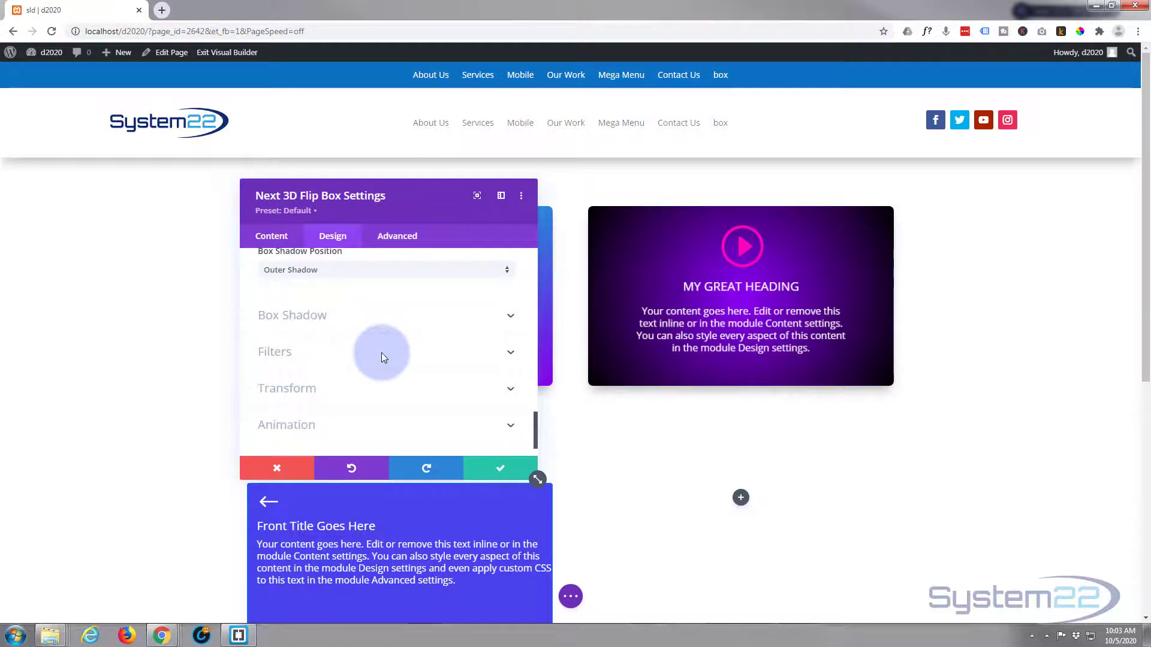
scroll(382, 356, down, 1)
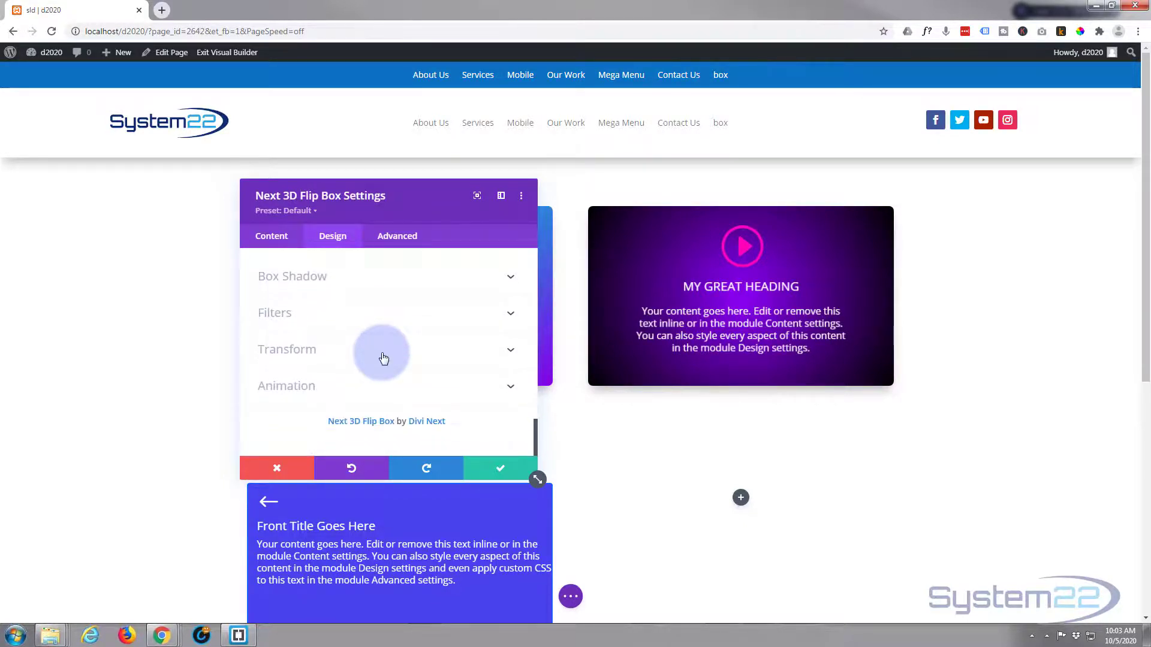
- Confirm the flip box settings, save the page as a draft, and exit the Visual Builder
click(497, 469)
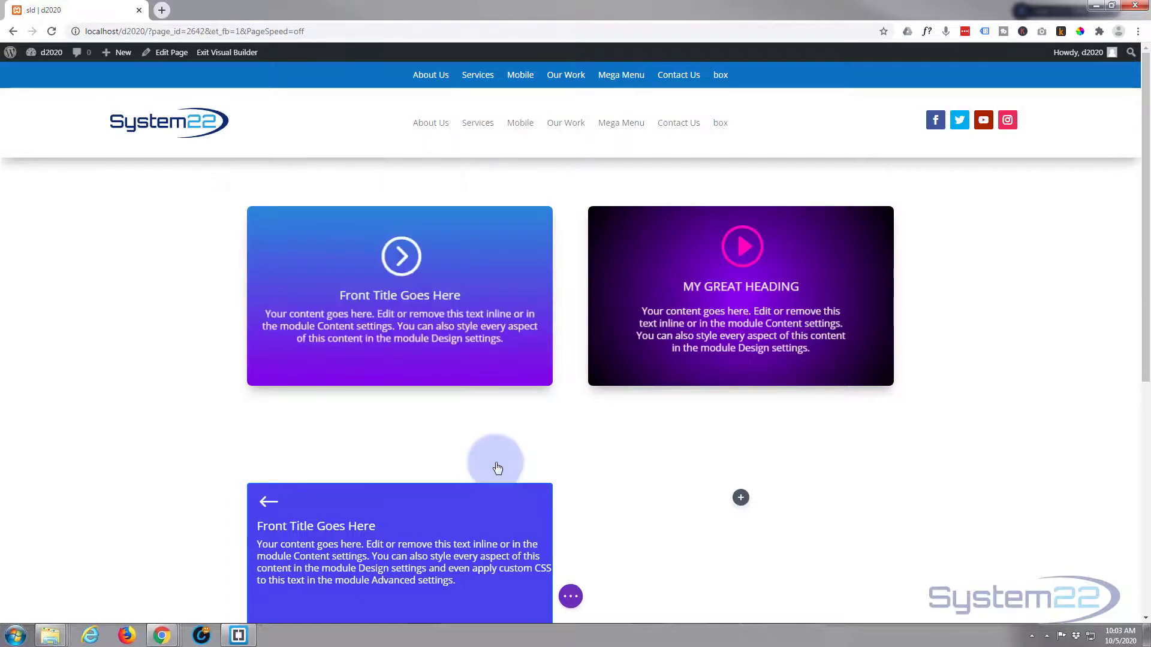
click(566, 595)
click(1055, 599)
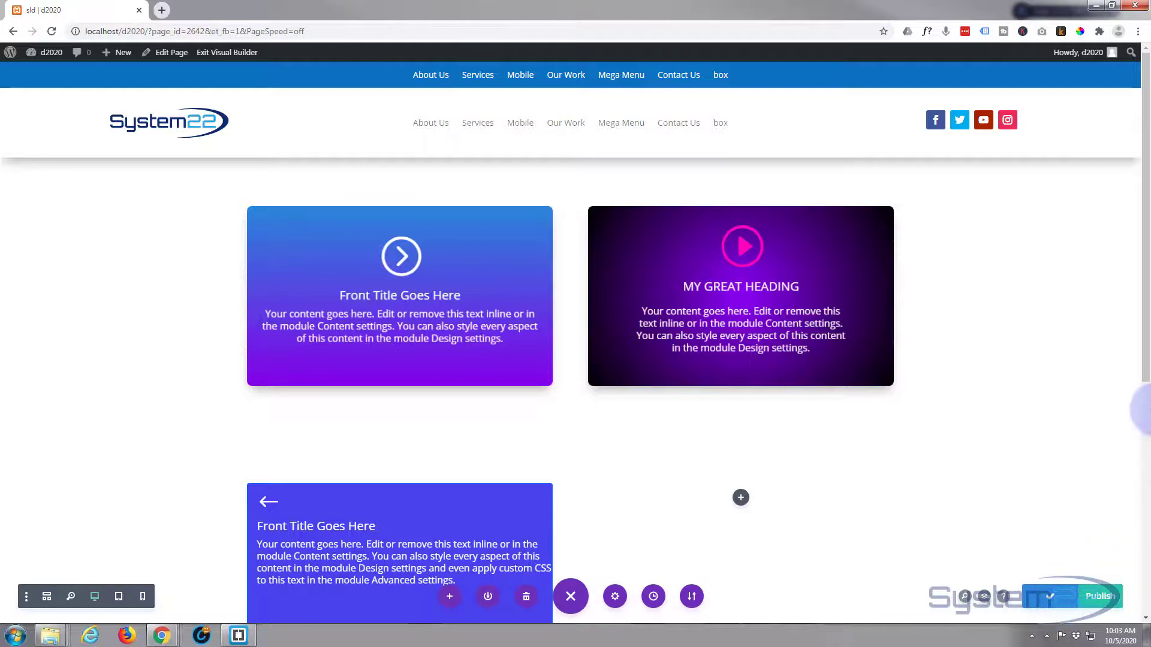
click(209, 54)
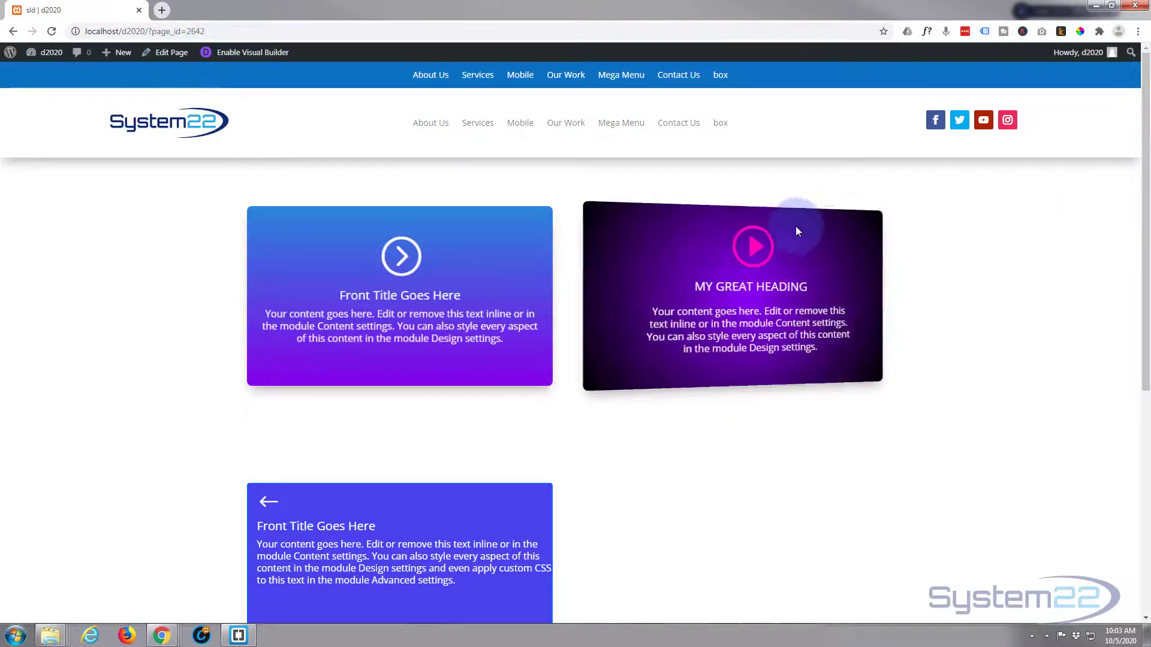
mouse_move(776, 251)
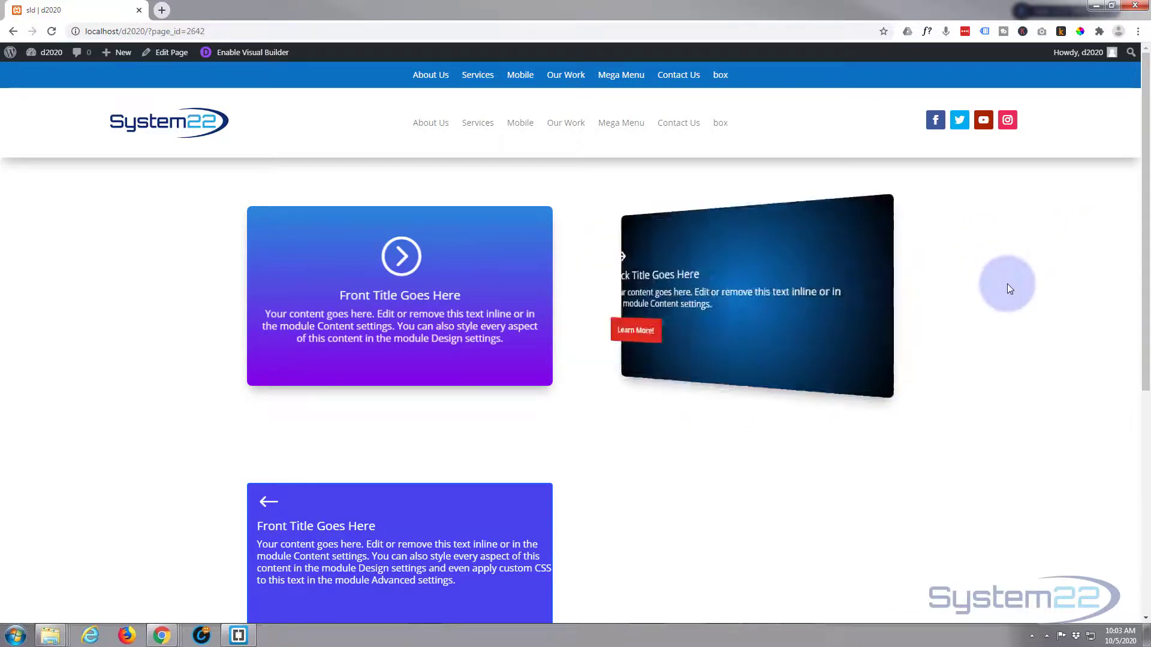
mouse_move(781, 293)
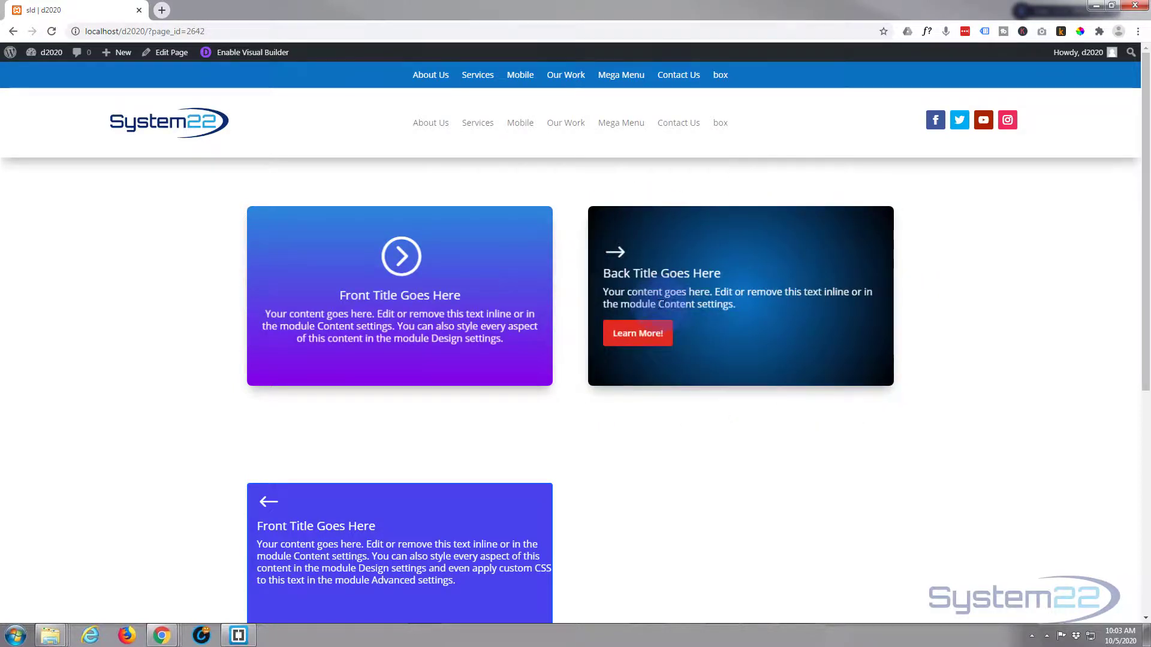
mouse_move(861, 309)
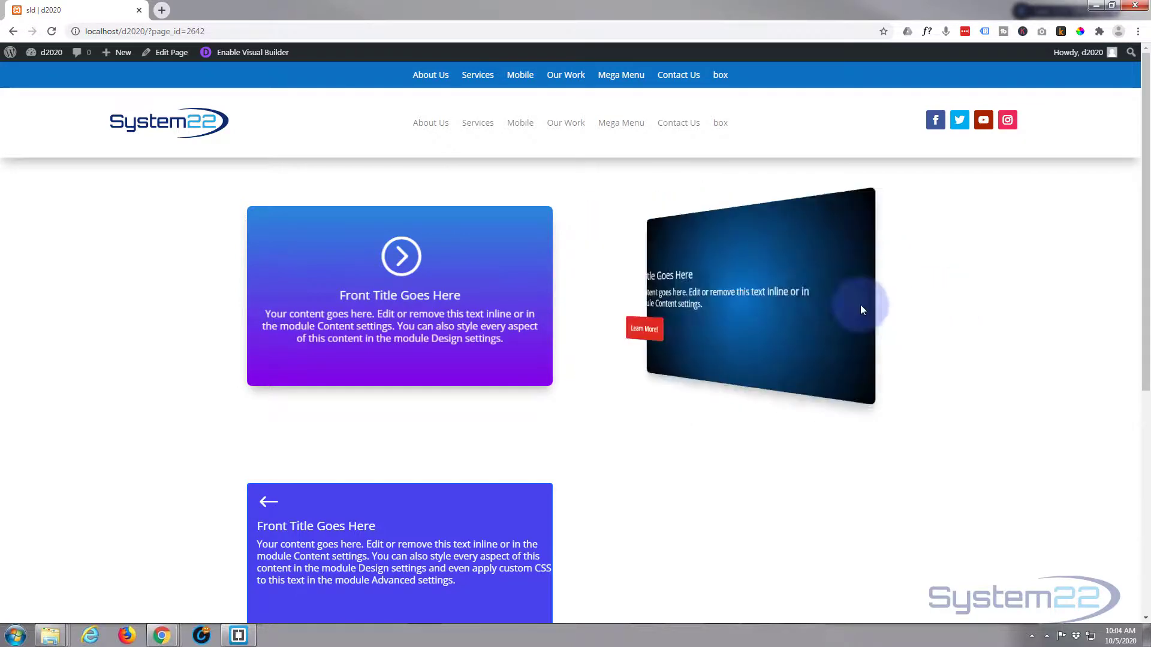
mouse_move(409, 300)
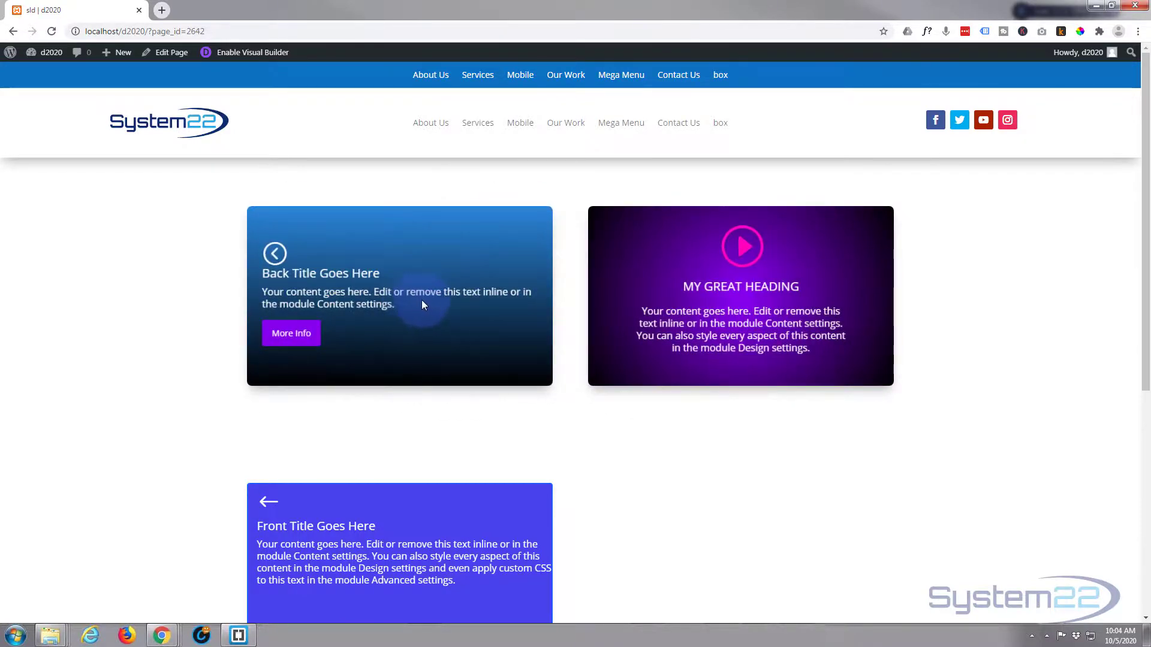